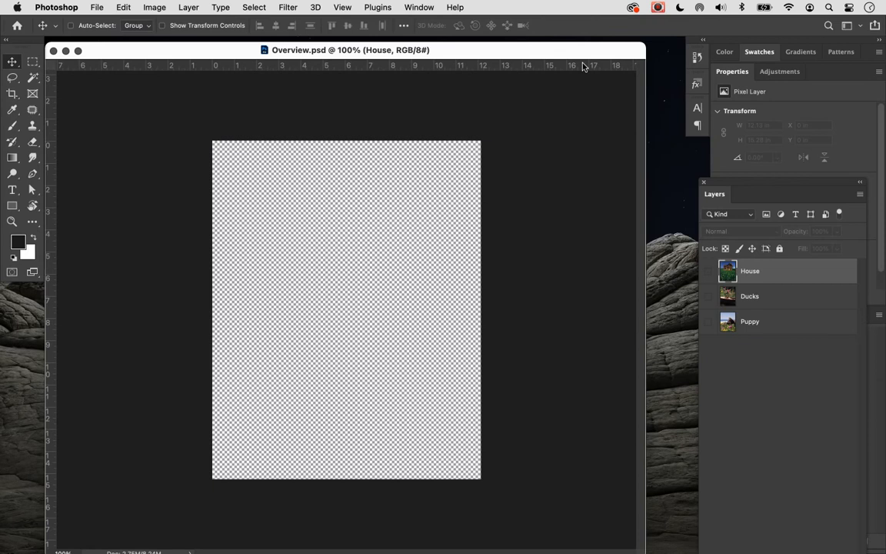
Step: Zoom the document to 160%, shift its window clear of the docked tools panel, and float the tools panel
{"action": "key", "text": "super+equal"}
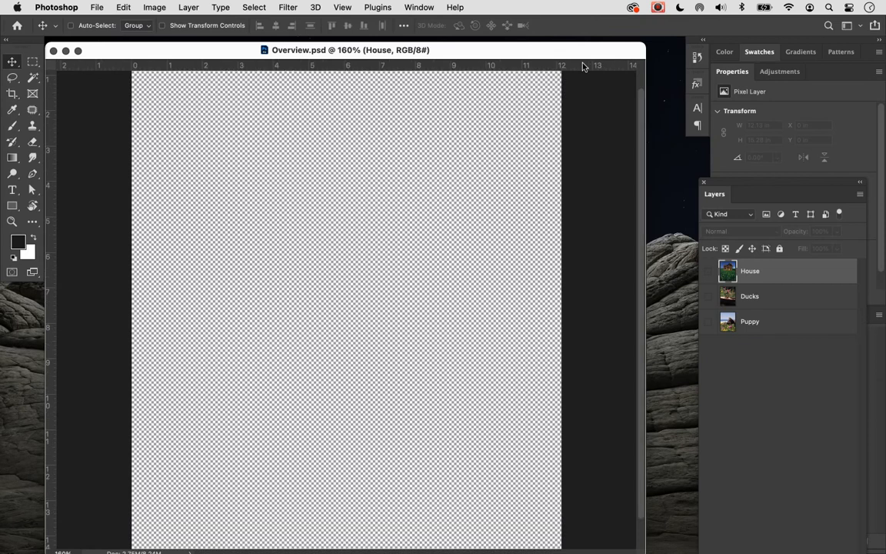
{"action": "left_click_drag", "start_coordinate": [163, 52], "coordinate": [191, 49]}
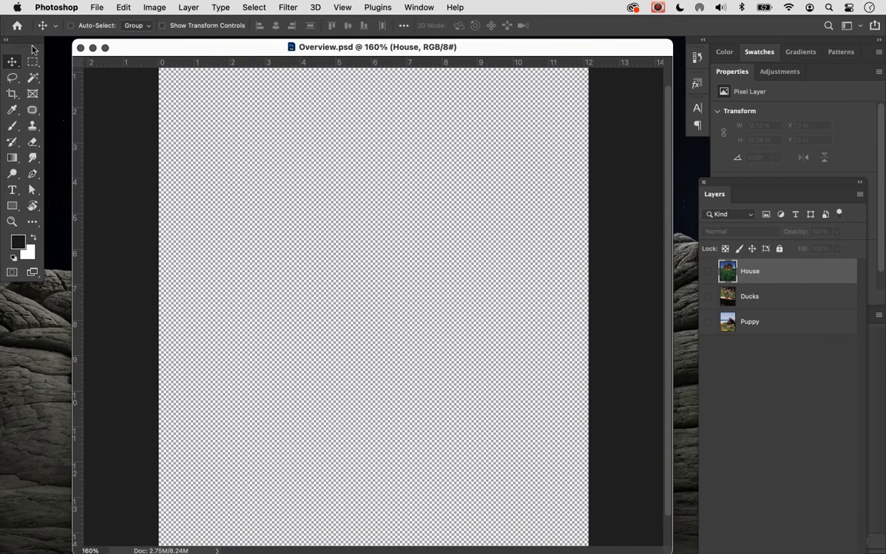
{"action": "left_click_drag", "start_coordinate": [29, 40], "coordinate": [53, 57]}
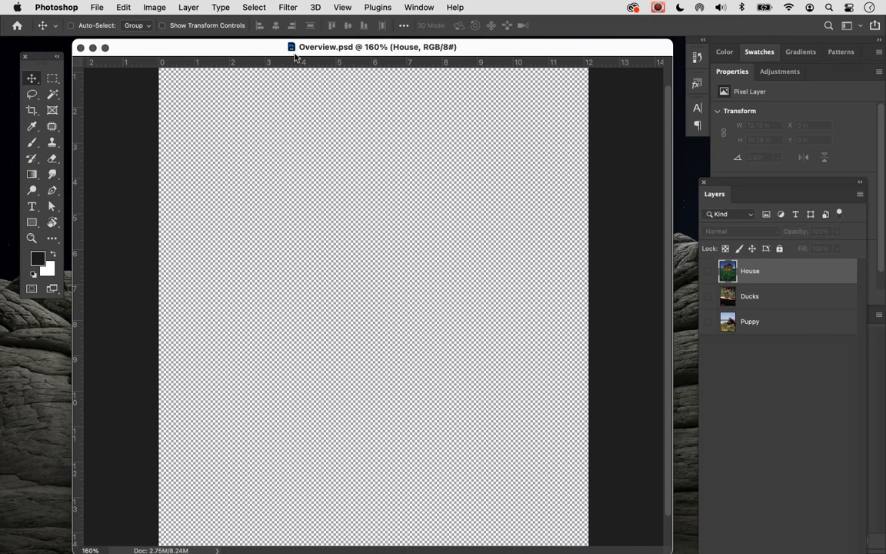
Step: Choose the Essentials (Default) workspace and reset it to its default panel layout
{"action": "left_click", "coordinate": [404, 8]}
{"action": "mouse_move", "coordinate": [453, 35]}
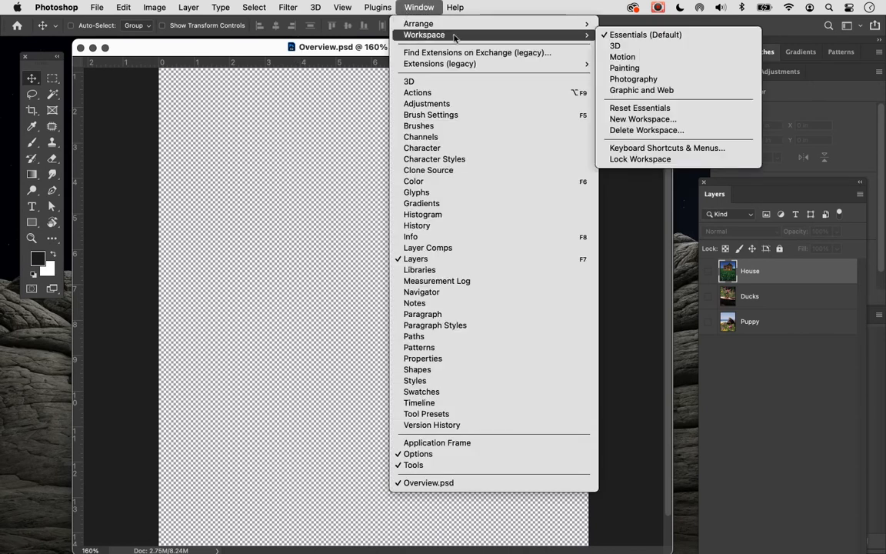
{"action": "left_click", "coordinate": [624, 34]}
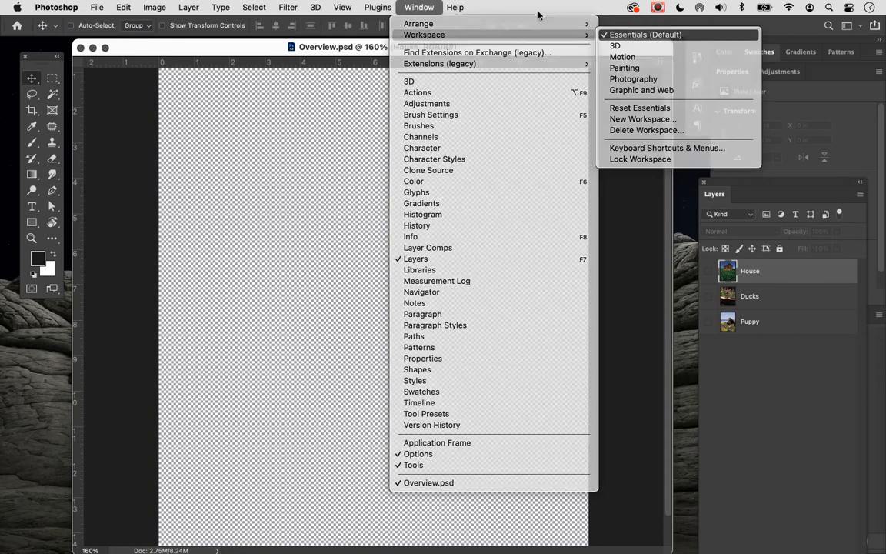
{"action": "left_click", "coordinate": [419, 6]}
{"action": "mouse_move", "coordinate": [430, 34]}
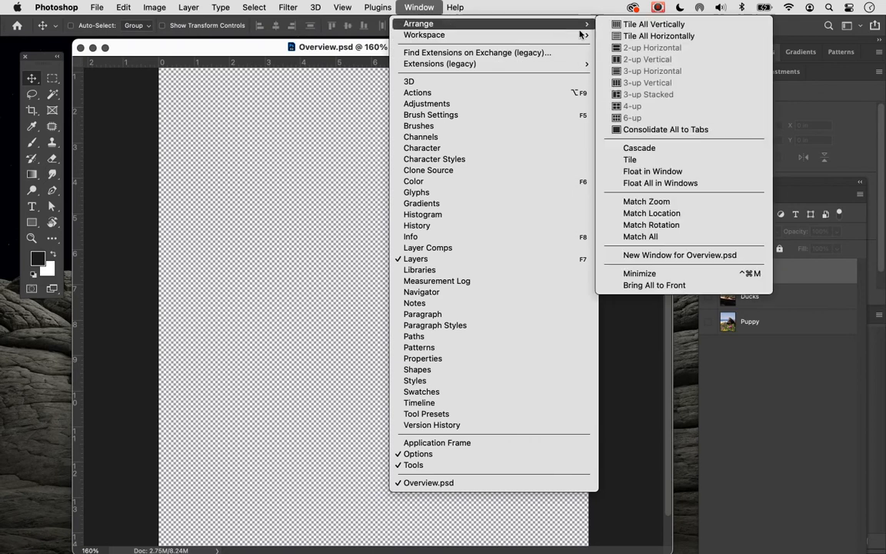
{"action": "mouse_move", "coordinate": [578, 35]}
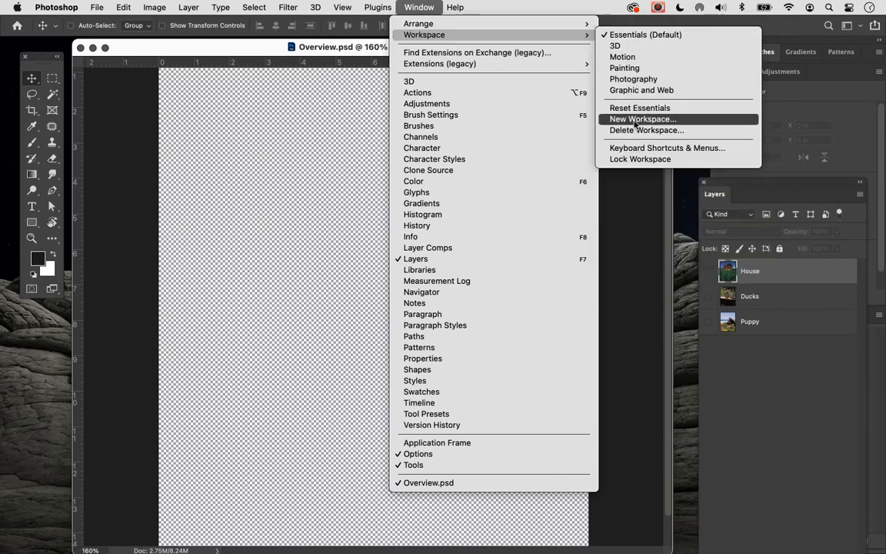
{"action": "left_click", "coordinate": [638, 108]}
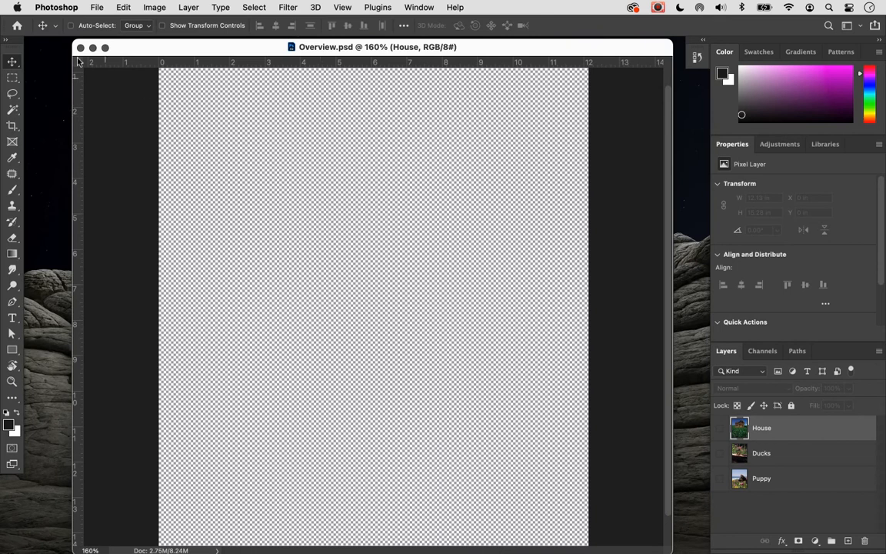
Step: Float the tools panel beside the document, switch it to two columns, and activate the type tool
{"action": "left_click_drag", "start_coordinate": [19, 46], "coordinate": [57, 54]}
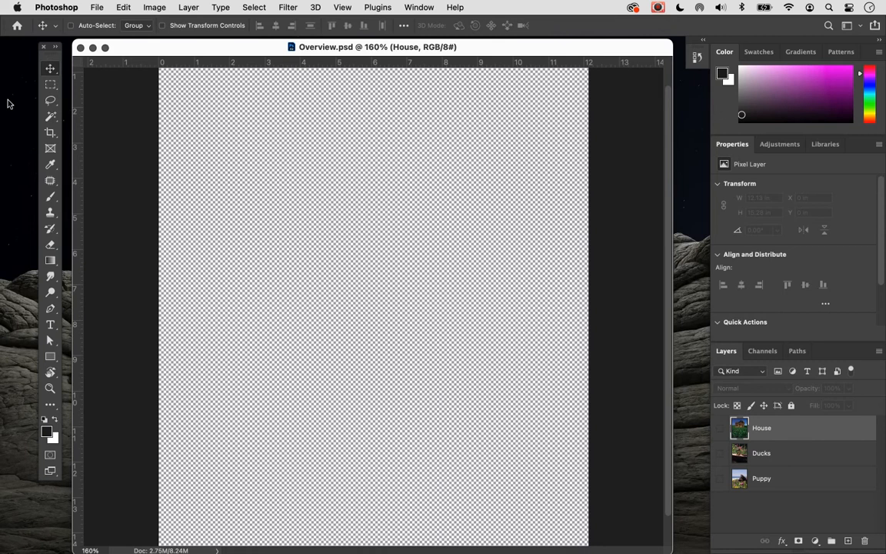
{"action": "left_click", "coordinate": [57, 49]}
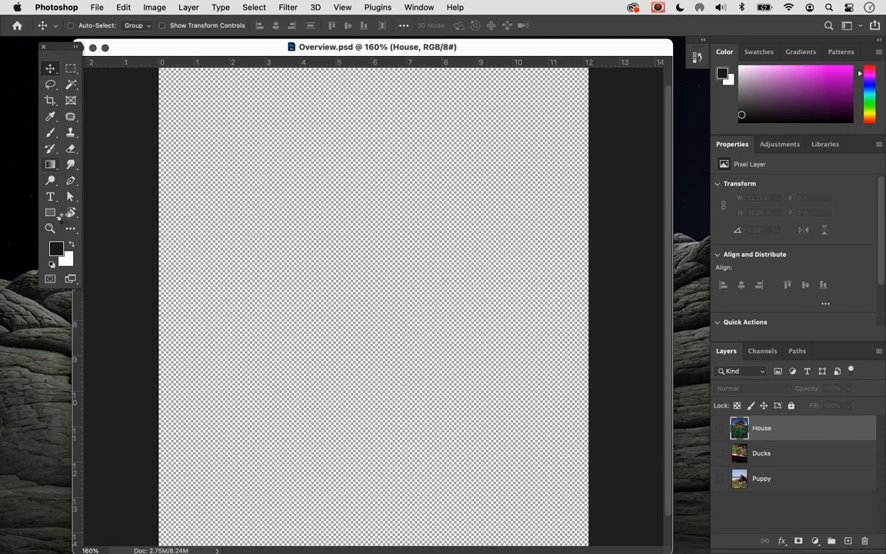
{"action": "key", "text": "t"}
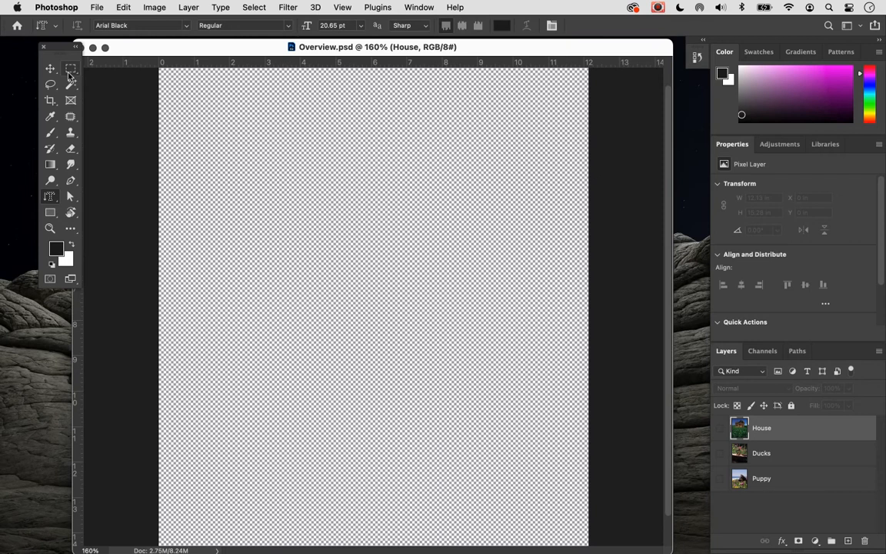
{"action": "left_click_drag", "start_coordinate": [50, 47], "coordinate": [46, 68]}
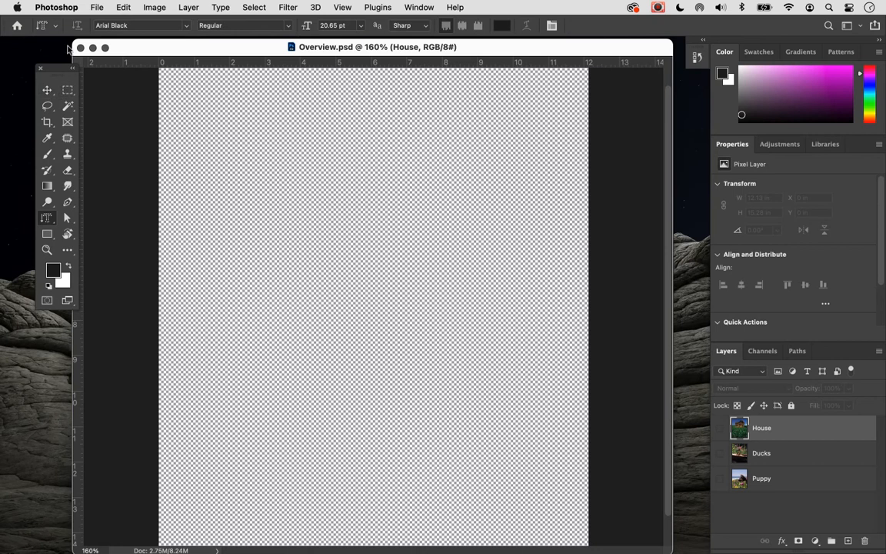
Step: Enable Show Tooltips in the Tools preferences
{"action": "left_click", "coordinate": [62, 11]}
{"action": "mouse_move", "coordinate": [73, 54]}
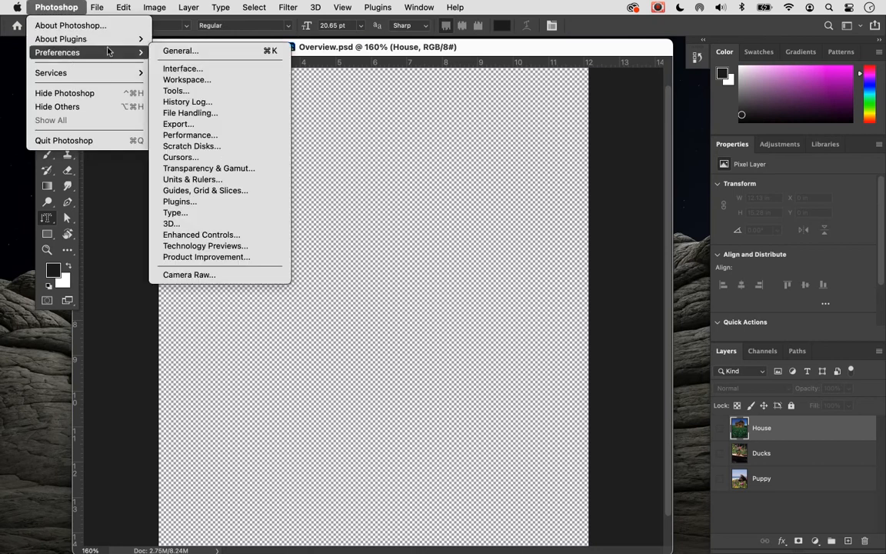
{"action": "left_click", "coordinate": [166, 91]}
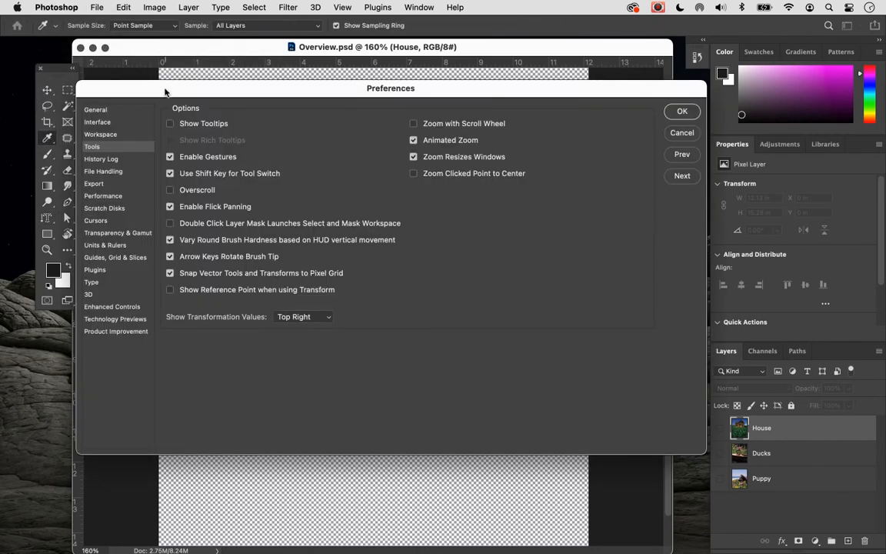
{"action": "left_click", "coordinate": [170, 123]}
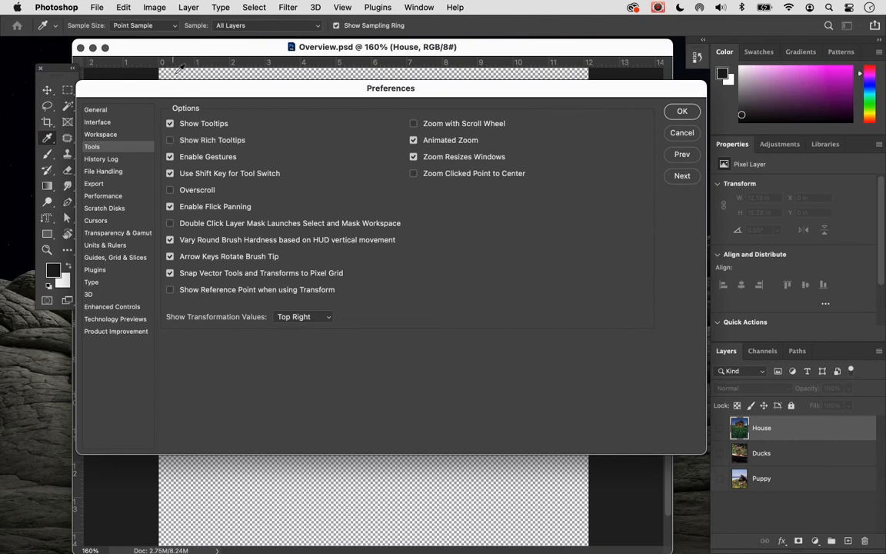
{"action": "left_click", "coordinate": [681, 112]}
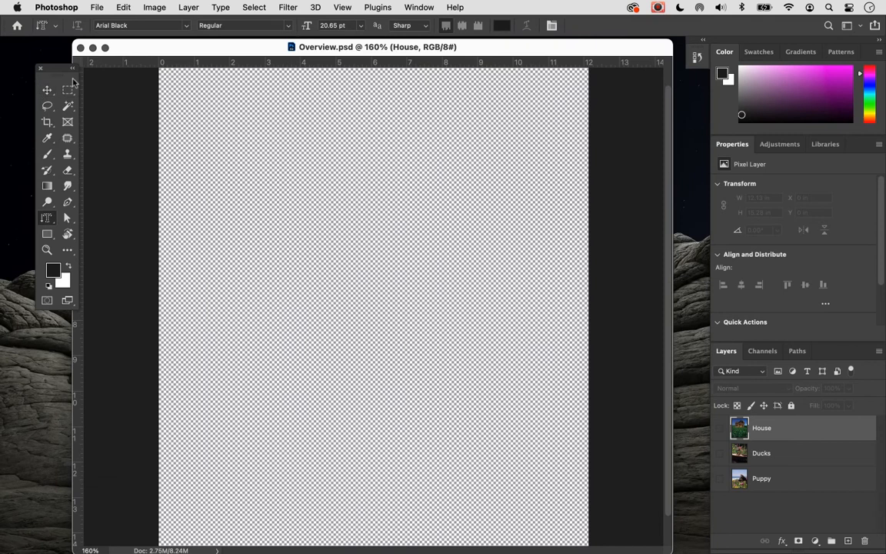
Step: Activate the Move tool, and switch the Gradient tool's slot to the Paint Bucket Tool
{"action": "left_click", "coordinate": [47, 90]}
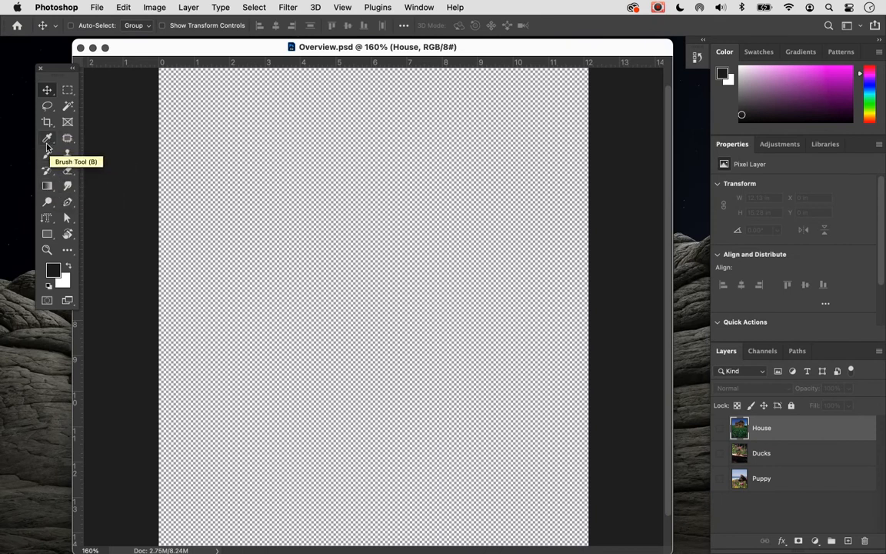
{"action": "left_click", "coordinate": [47, 186]}
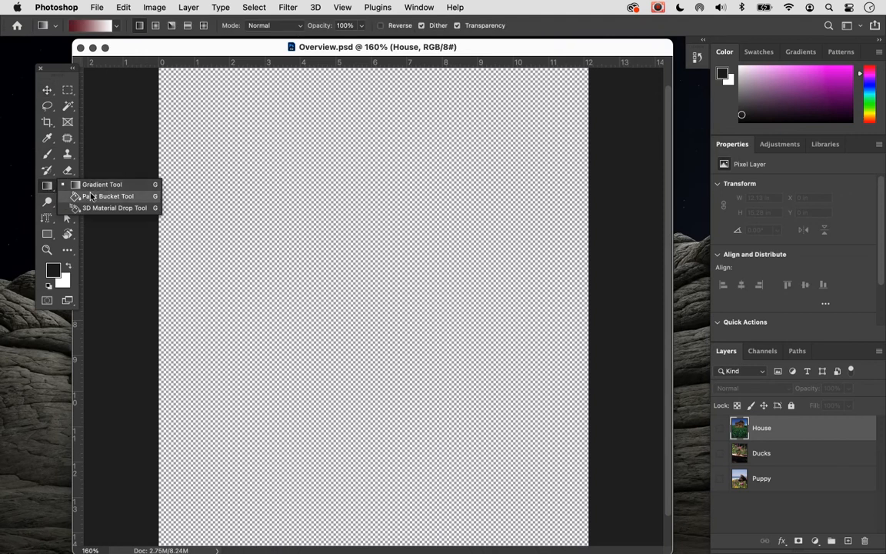
{"action": "left_click", "coordinate": [91, 197]}
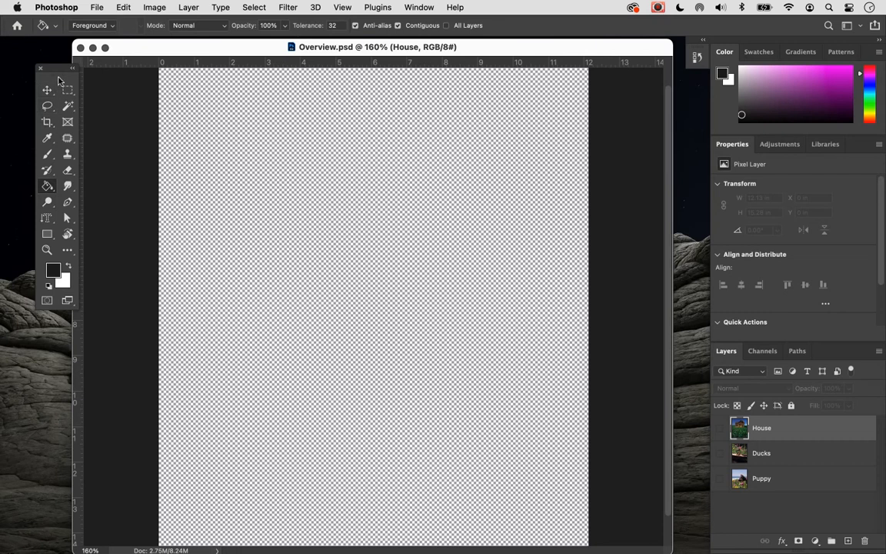
Step: Nudge the floating tools panel upward, reveal the tools grouped with the Smudge Tool, and reactivate the Move tool
{"action": "left_click_drag", "start_coordinate": [59, 68], "coordinate": [51, 56]}
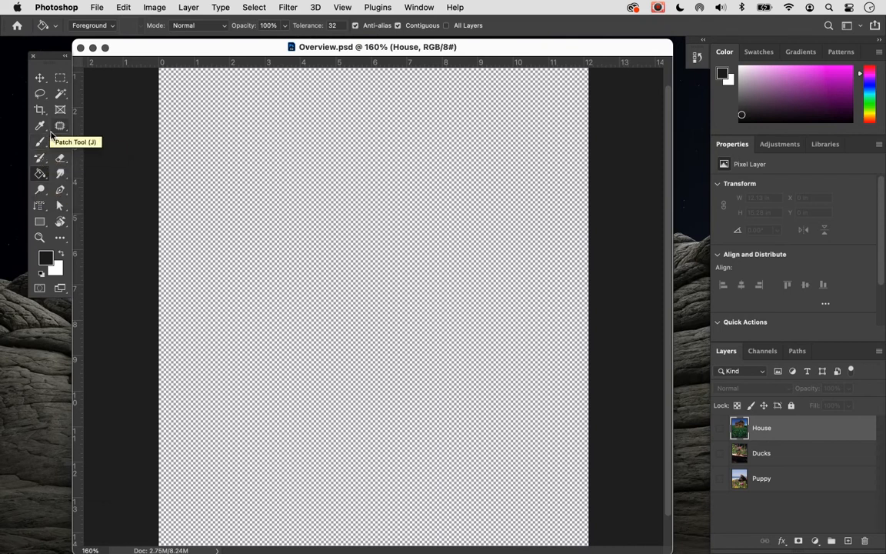
{"action": "left_click", "coordinate": [61, 175]}
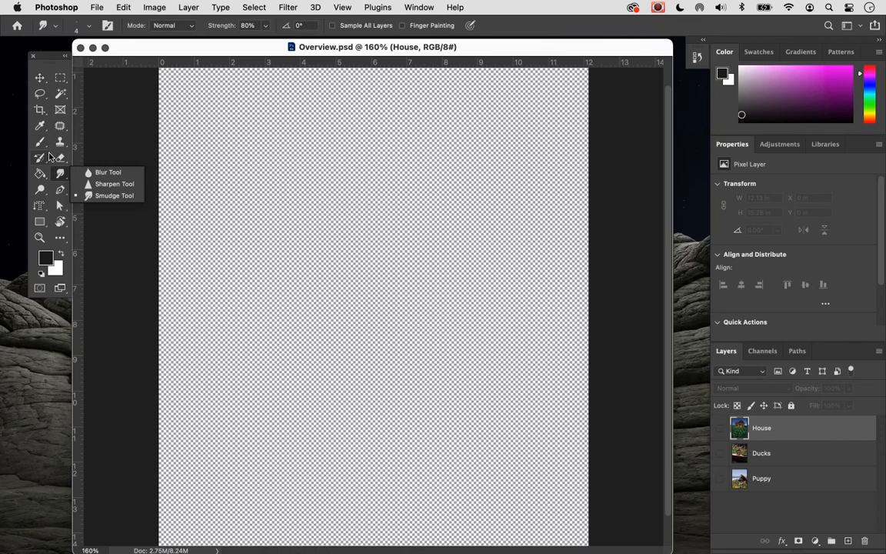
{"action": "left_click", "coordinate": [40, 78]}
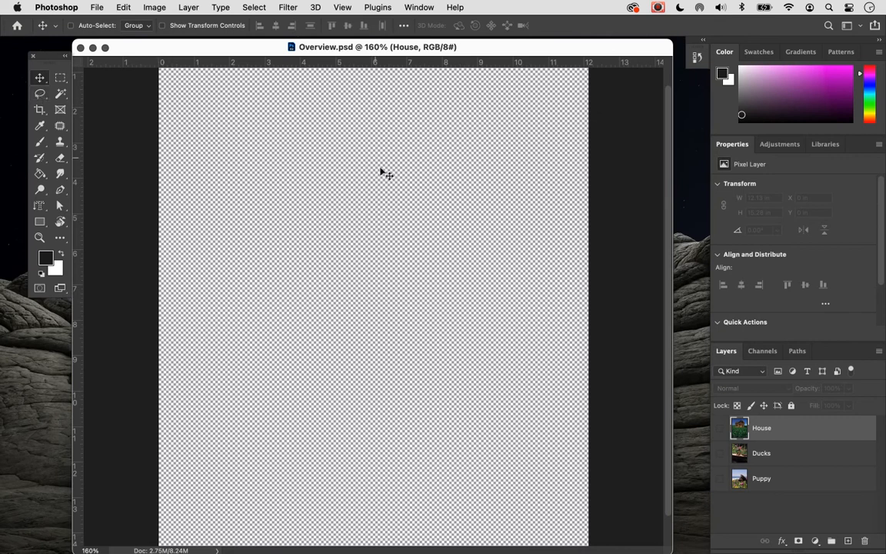
Step: Detach the Layers panel from the dock and collapse the remaining docked panels to icons
{"action": "left_click", "coordinate": [415, 8]}
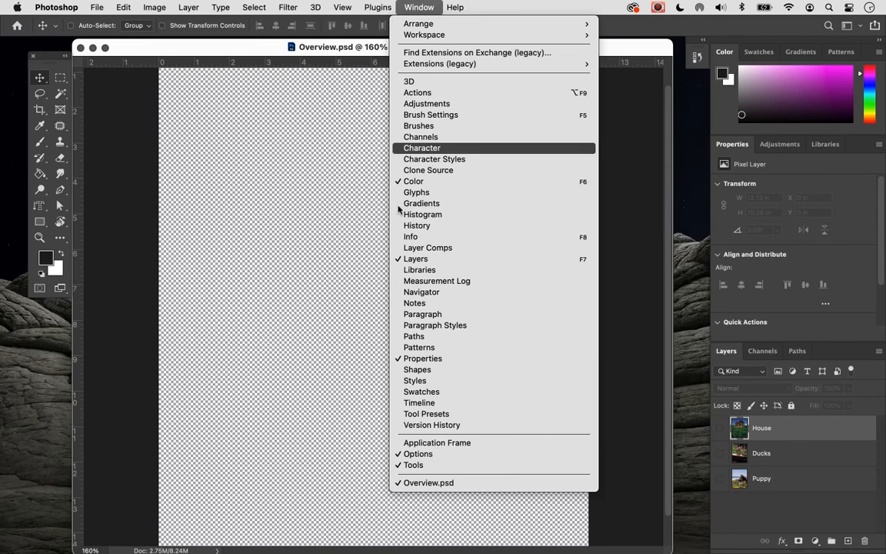
{"action": "left_click", "coordinate": [332, 258]}
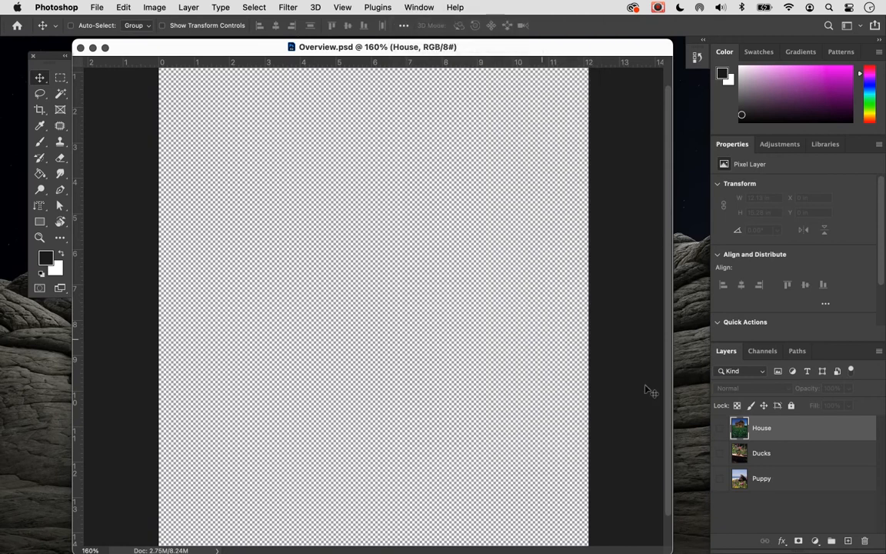
{"action": "left_click_drag", "start_coordinate": [732, 354], "coordinate": [496, 98]}
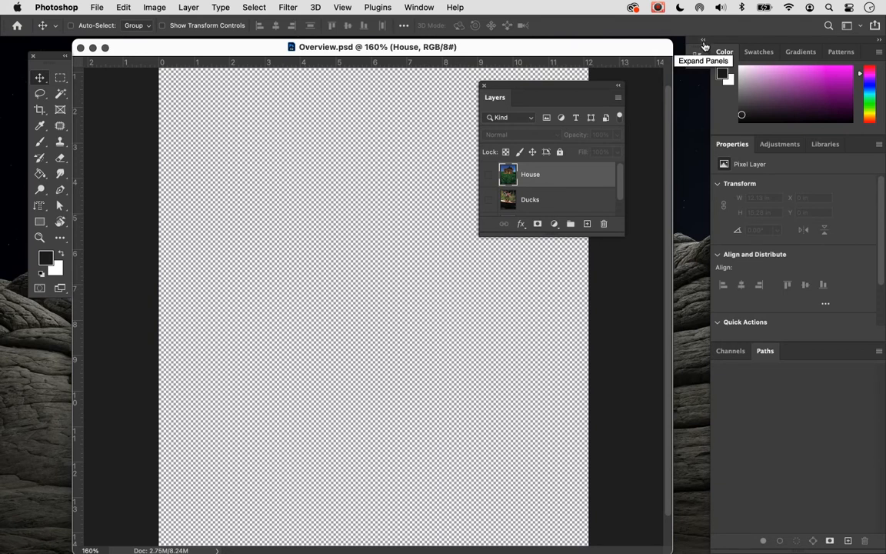
{"action": "left_click", "coordinate": [880, 46]}
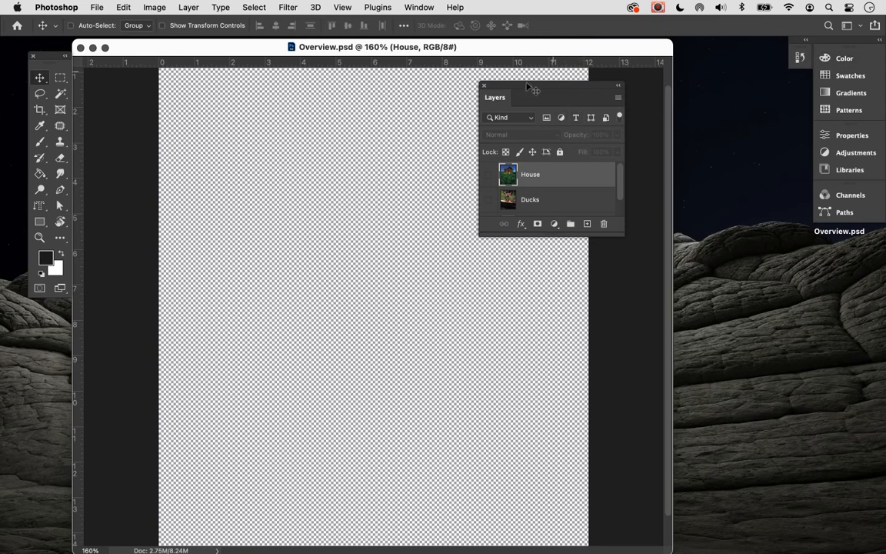
Step: Place the floating Layers panel beside the collapsed dock, lengthen it to show all layers, and make the House layer visible
{"action": "left_click_drag", "start_coordinate": [520, 87], "coordinate": [685, 43]}
{"action": "left_click_drag", "start_coordinate": [717, 190], "coordinate": [715, 370]}
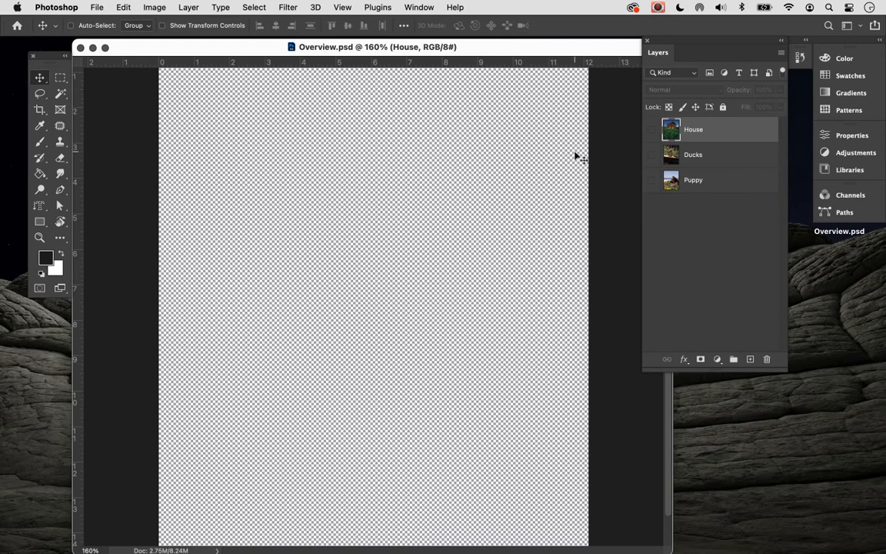
{"action": "left_click", "coordinate": [652, 130]}
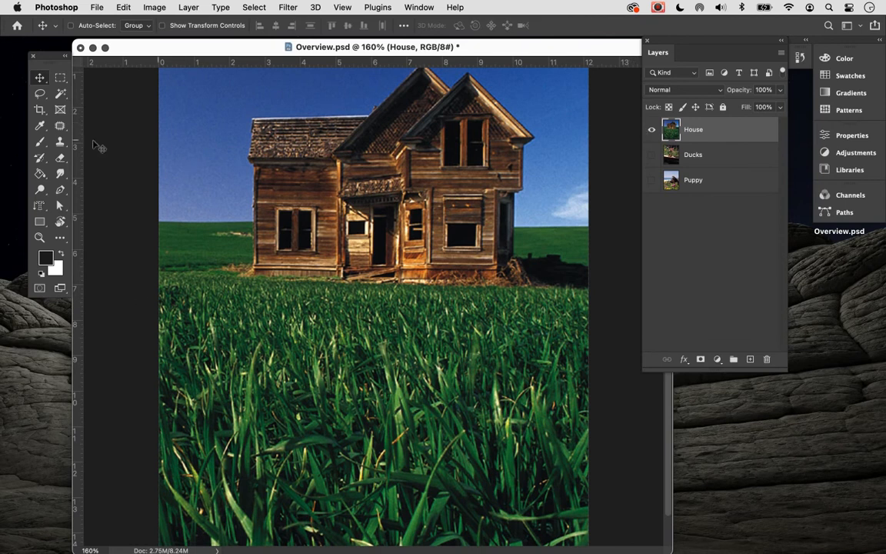
Step: Activate the Crop tool and view the house photo at 100% in an enlarged document window
{"action": "left_click", "coordinate": [40, 108]}
{"action": "key", "text": "super+1"}
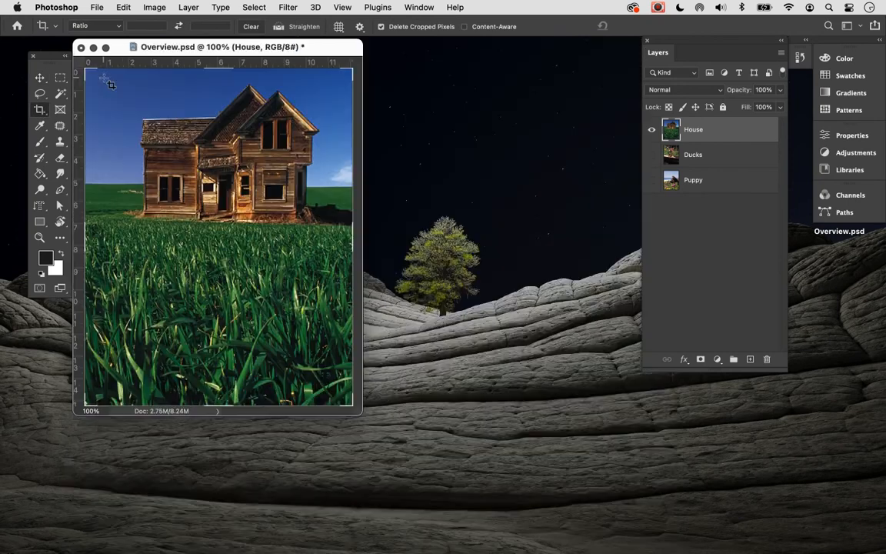
{"action": "left_click_drag", "start_coordinate": [358, 409], "coordinate": [583, 514]}
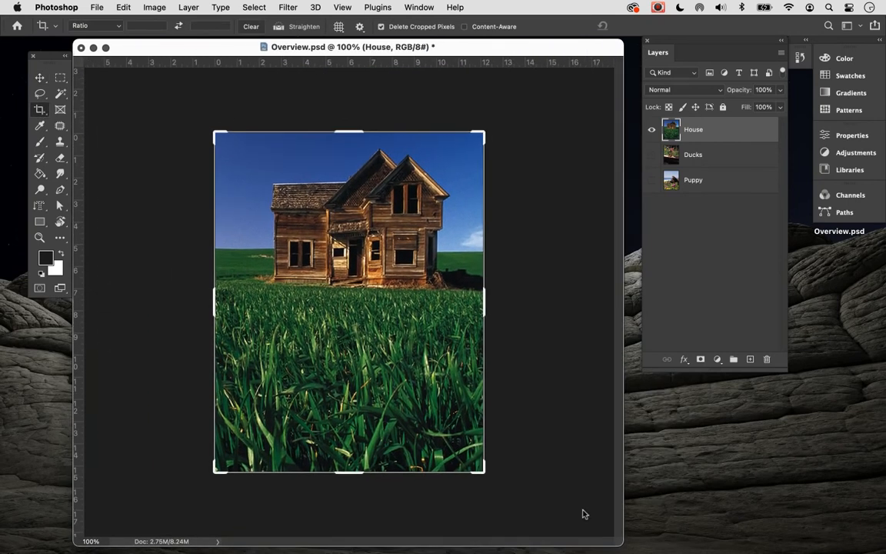
Step: Lasso a narrow oval patch of sky beside the house and move it straight down over the horizon
{"action": "left_click", "coordinate": [41, 93]}
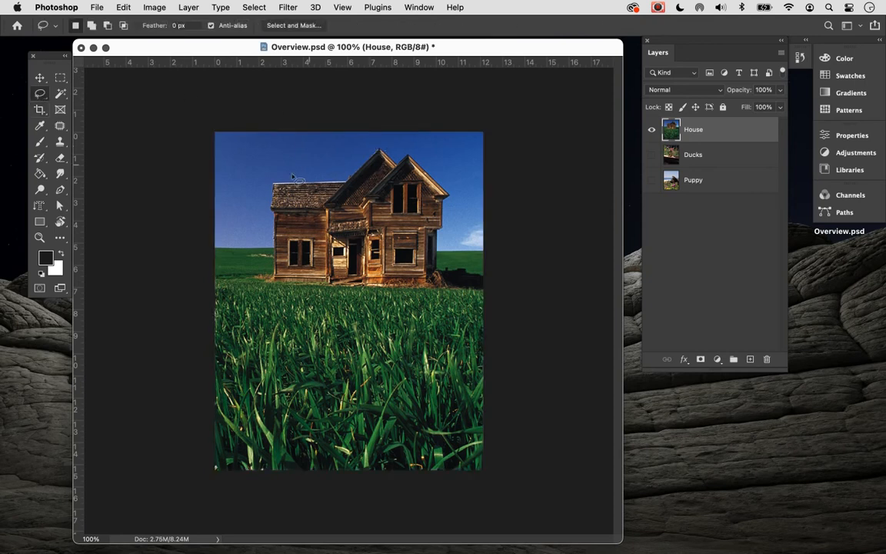
{"action": "mouse_move", "coordinate": [255, 159]}
{"action": "left_mouse_down"}
{"action": "mouse_move", "coordinate": [235, 175]}
{"action": "mouse_move", "coordinate": [235, 204]}
{"action": "mouse_move", "coordinate": [251, 215]}
{"action": "mouse_move", "coordinate": [253, 160]}
{"action": "left_mouse_up"}
{"action": "key", "text": "v"}
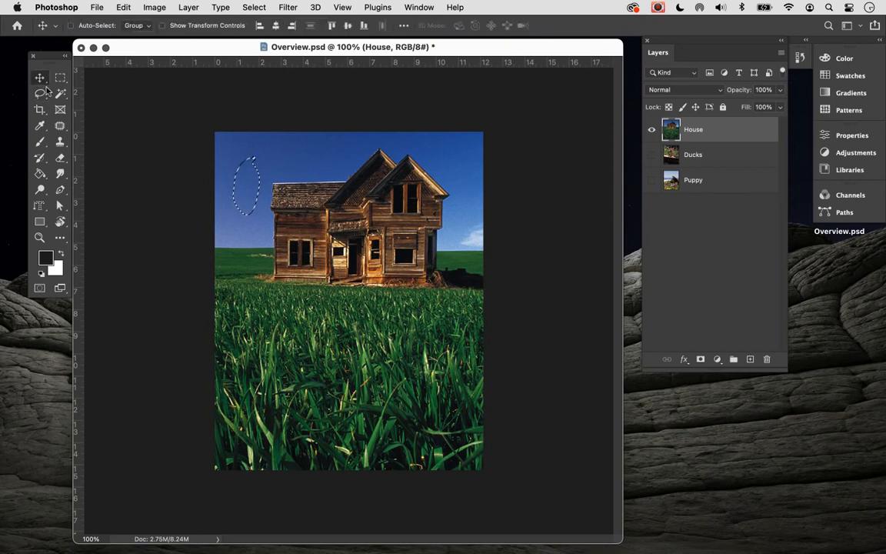
{"action": "left_click_drag", "start_coordinate": [245, 197], "coordinate": [246, 274]}
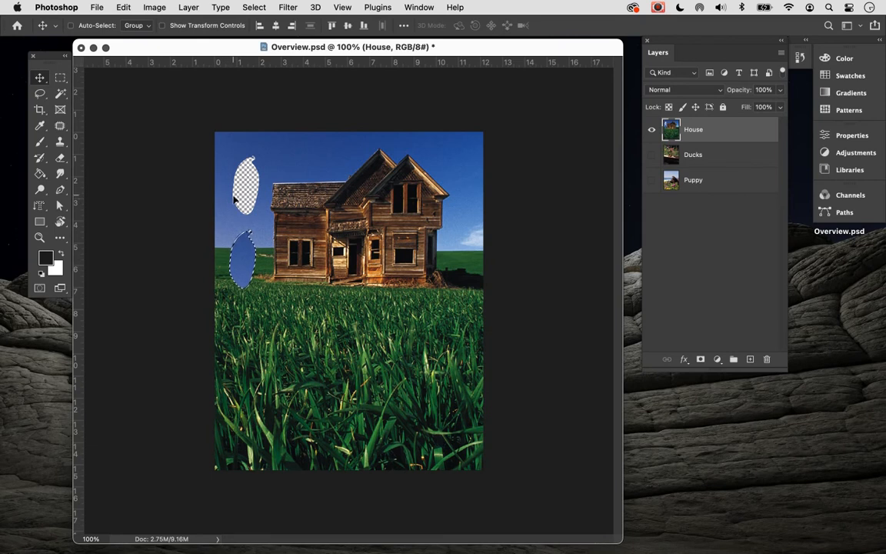
Step: Undo the move of the sky patch and clear the selection
{"action": "key", "text": "super+d"}
{"action": "left_click", "coordinate": [123, 7]}
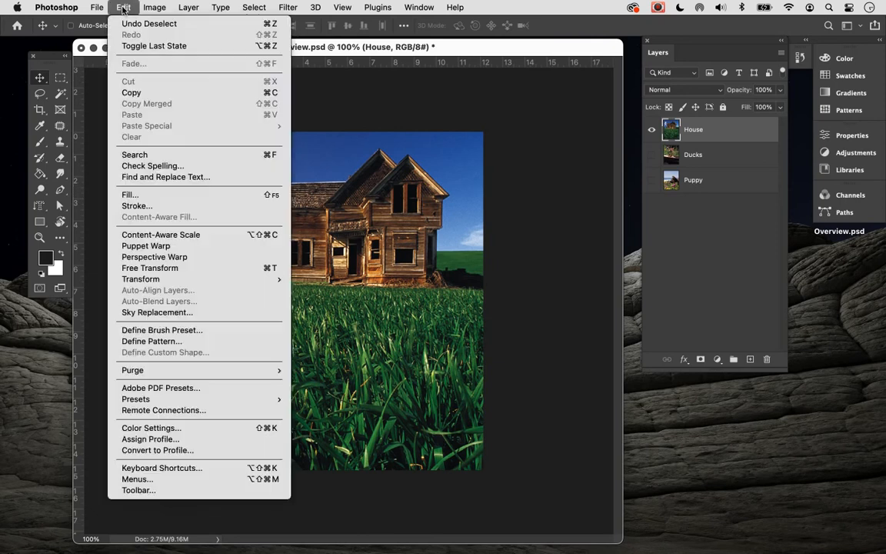
{"action": "left_click", "coordinate": [146, 23]}
{"action": "left_click", "coordinate": [121, 10]}
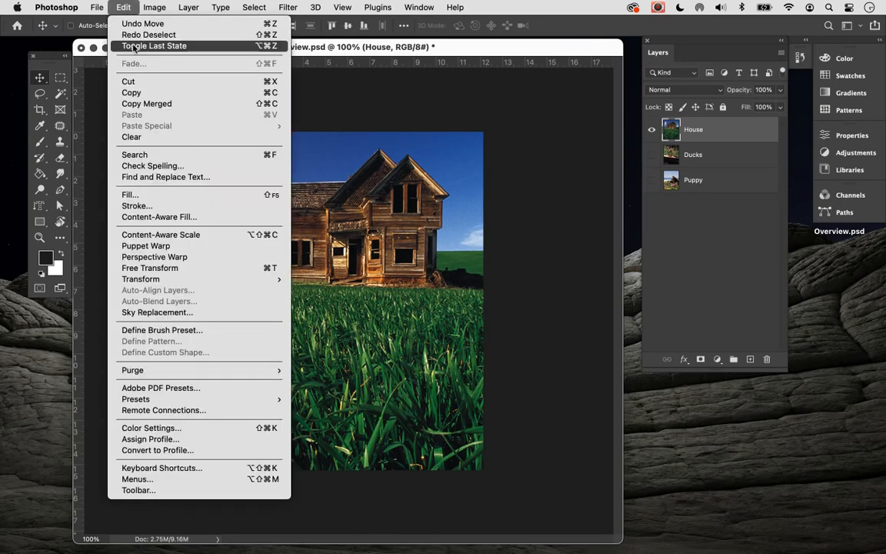
{"action": "left_click", "coordinate": [134, 23]}
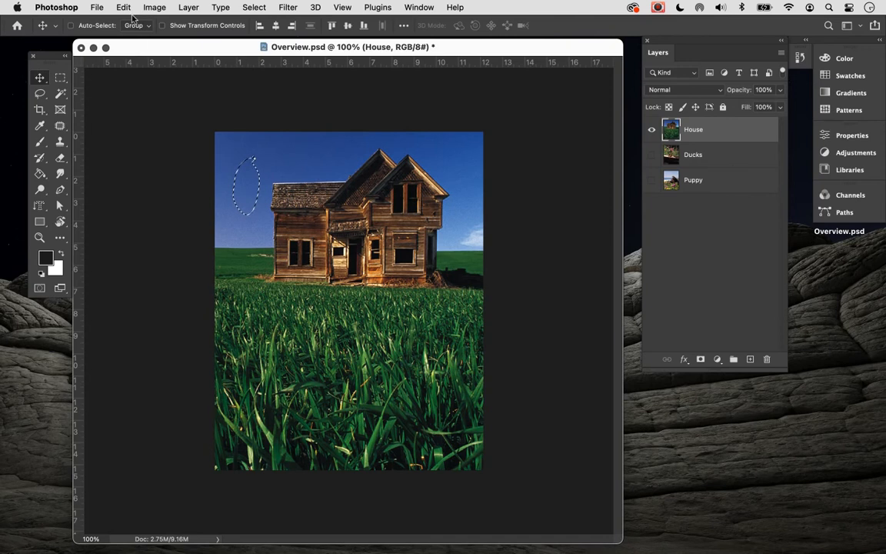
{"action": "key", "text": "super+d"}
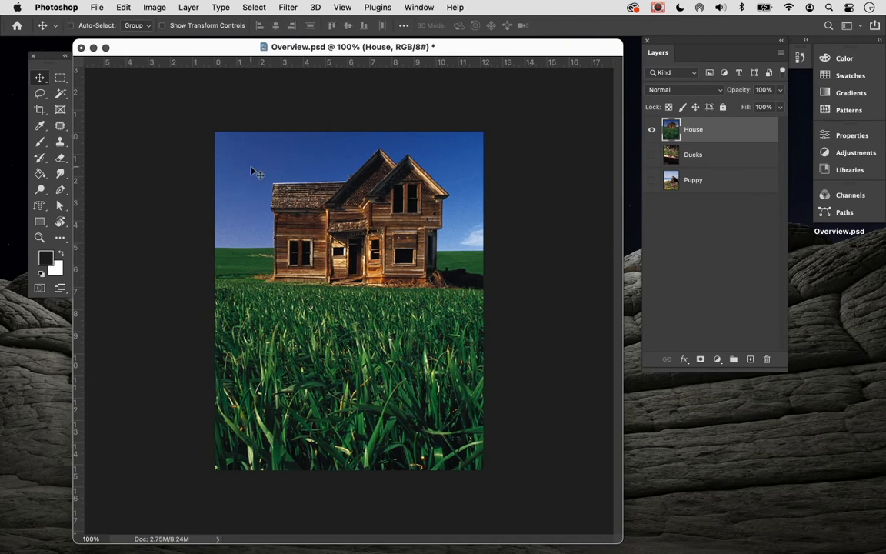
Step: Outline the whole house with a freehand Lasso selection and undo it
{"action": "left_click", "coordinate": [40, 93]}
{"action": "mouse_move", "coordinate": [376, 150]}
{"action": "left_mouse_down"}
{"action": "mouse_move", "coordinate": [342, 176]}
{"action": "mouse_move", "coordinate": [272, 183]}
{"action": "mouse_move", "coordinate": [273, 283]}
{"action": "mouse_move", "coordinate": [401, 287]}
{"action": "mouse_move", "coordinate": [444, 269]}
{"action": "mouse_move", "coordinate": [454, 210]}
{"action": "mouse_move", "coordinate": [442, 175]}
{"action": "mouse_move", "coordinate": [394, 148]}
{"action": "mouse_move", "coordinate": [340, 137]}
{"action": "left_mouse_up"}
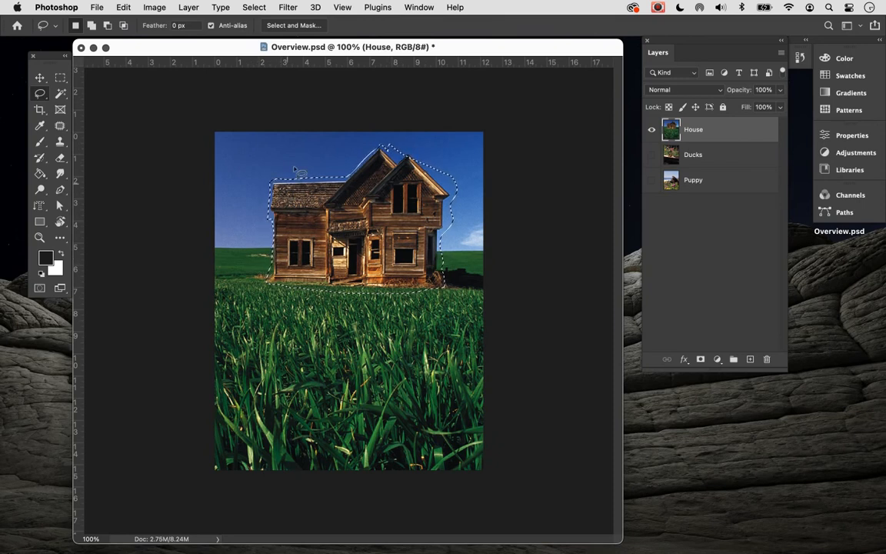
{"action": "left_click", "coordinate": [128, 7]}
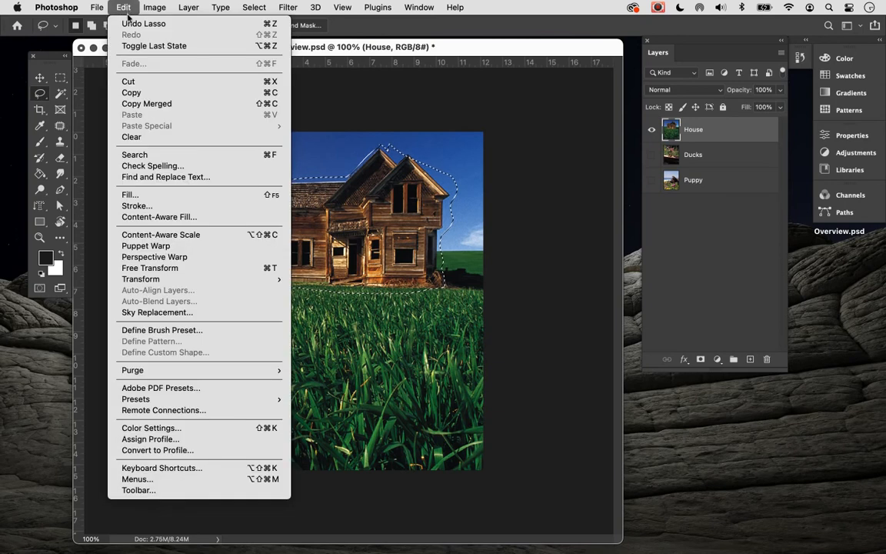
{"action": "left_click", "coordinate": [129, 23]}
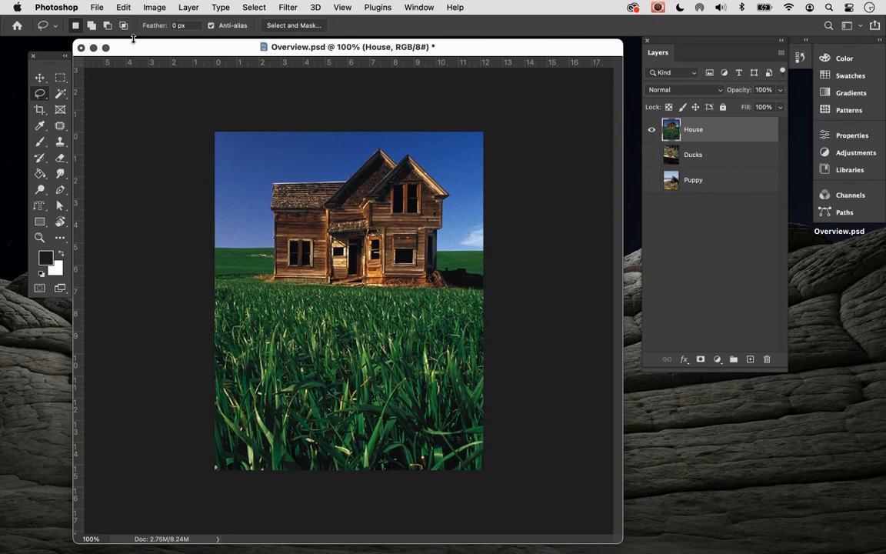
Step: Draw a rough Lasso loop across the upper part of the house and deselect it
{"action": "left_click_drag", "start_coordinate": [44, 93], "coordinate": [66, 91]}
{"action": "mouse_move", "coordinate": [348, 158]}
{"action": "left_mouse_down"}
{"action": "mouse_move", "coordinate": [278, 185]}
{"action": "mouse_move", "coordinate": [281, 221]}
{"action": "mouse_move", "coordinate": [316, 252]}
{"action": "left_mouse_up"}
{"action": "mouse_move", "coordinate": [418, 148]}
{"action": "left_mouse_down"}
{"action": "mouse_move", "coordinate": [264, 174]}
{"action": "mouse_move", "coordinate": [392, 181]}
{"action": "mouse_move", "coordinate": [331, 132]}
{"action": "left_mouse_up"}
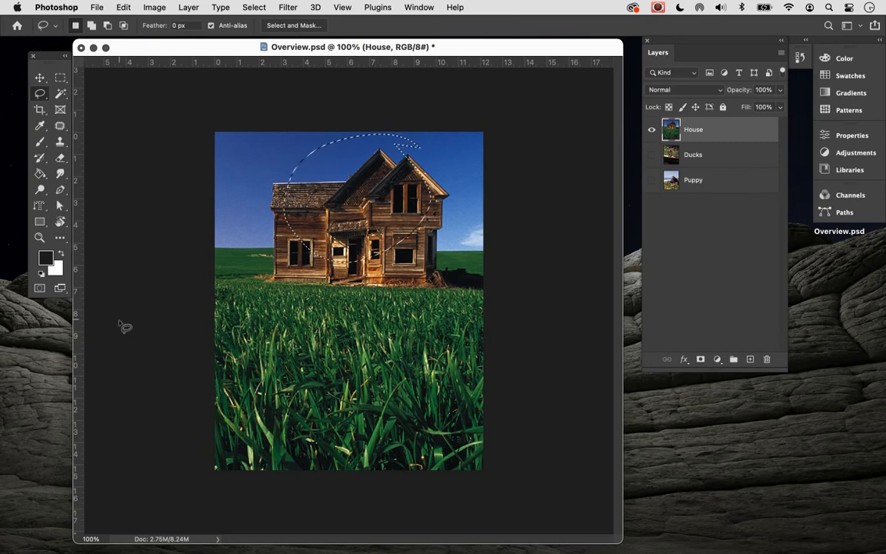
{"action": "left_click", "coordinate": [287, 272]}
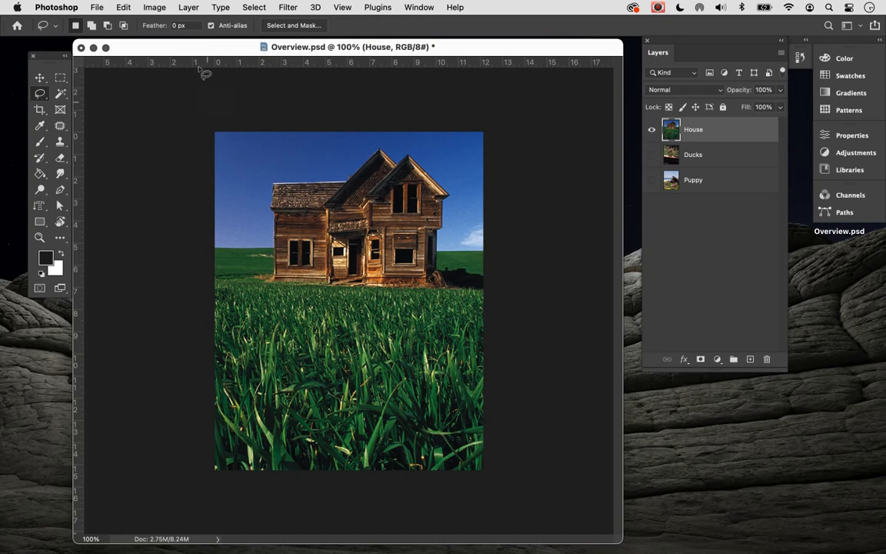
{"action": "left_click", "coordinate": [246, 7]}
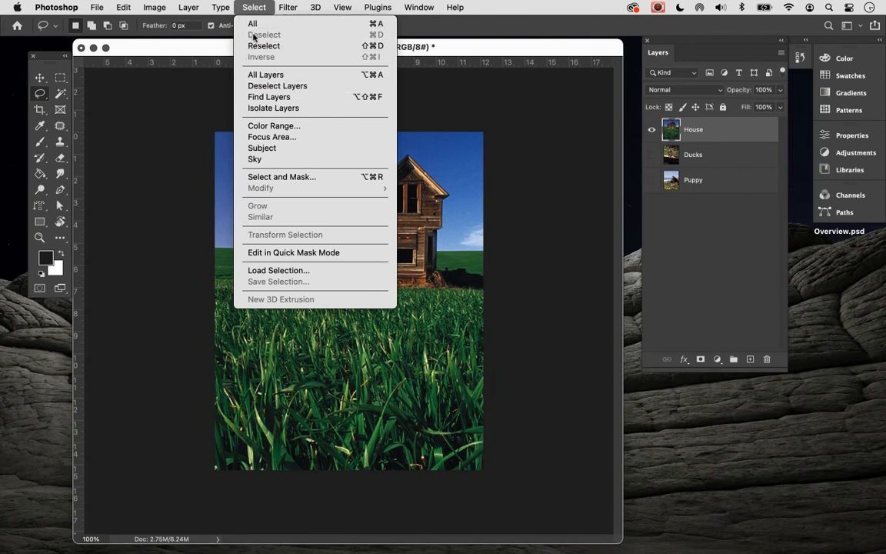
{"action": "left_click", "coordinate": [180, 124]}
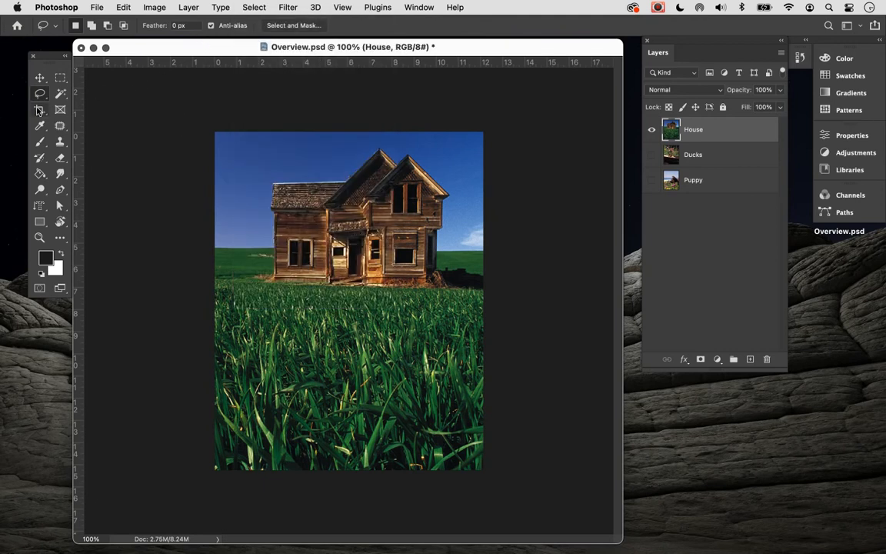
Step: Select the house automatically with Select Subject and inspect the selection edge around it
{"action": "left_click", "coordinate": [220, 7]}
{"action": "mouse_move", "coordinate": [258, 6]}
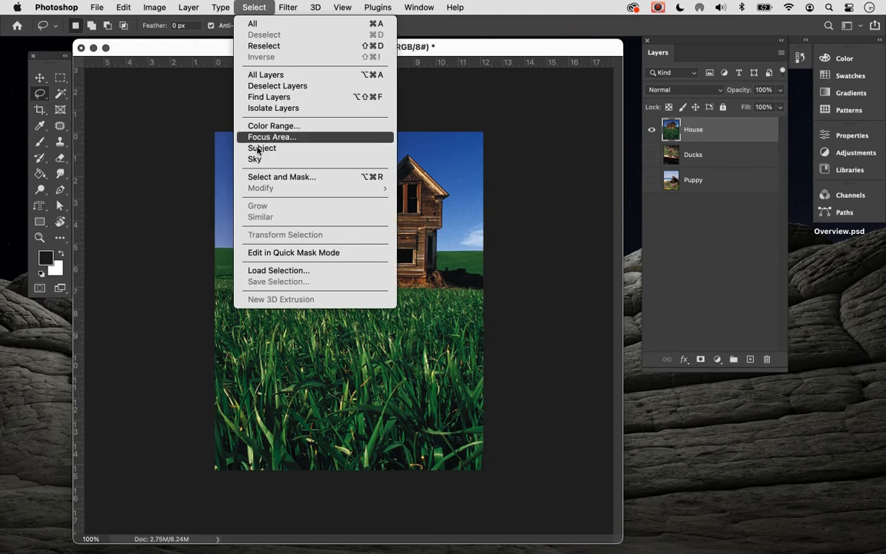
{"action": "left_click", "coordinate": [77, 160]}
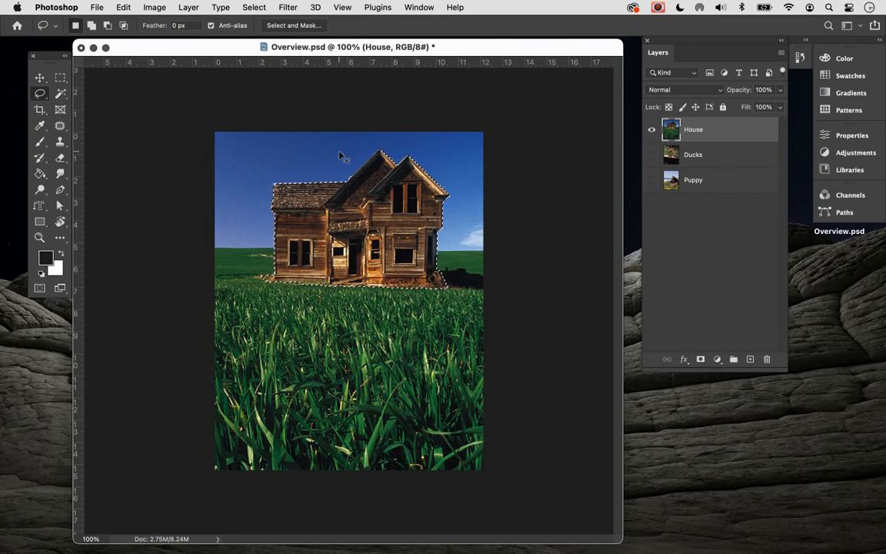
{"action": "key", "text": "super+equal"}
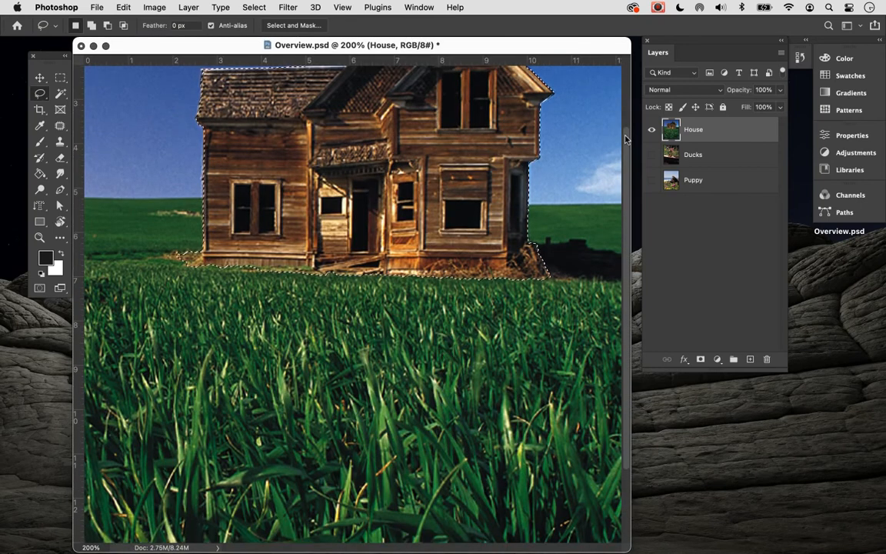
{"action": "scroll", "coordinate": [627, 139], "scroll_direction": "up", "scroll_amount": 5}
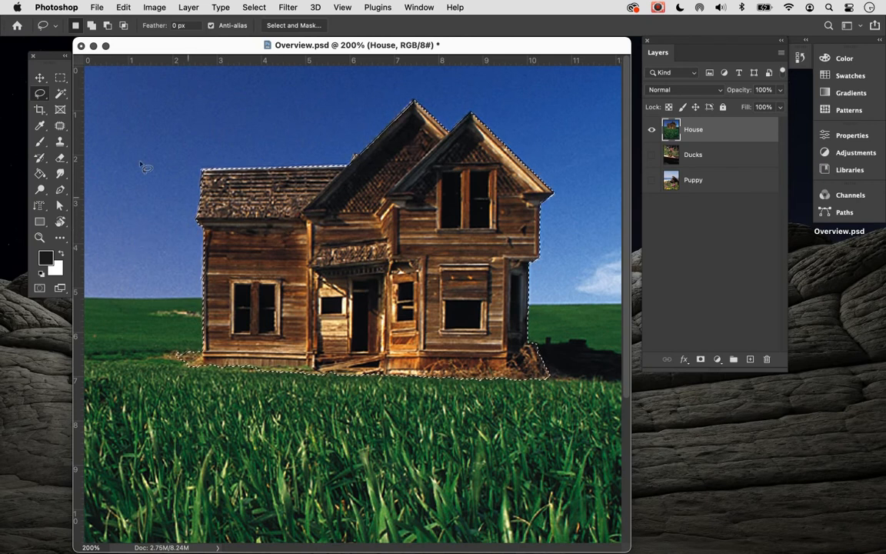
Step: Activate the Move tool and enlarge the document window around the photo at 100%
{"action": "key", "text": "v"}
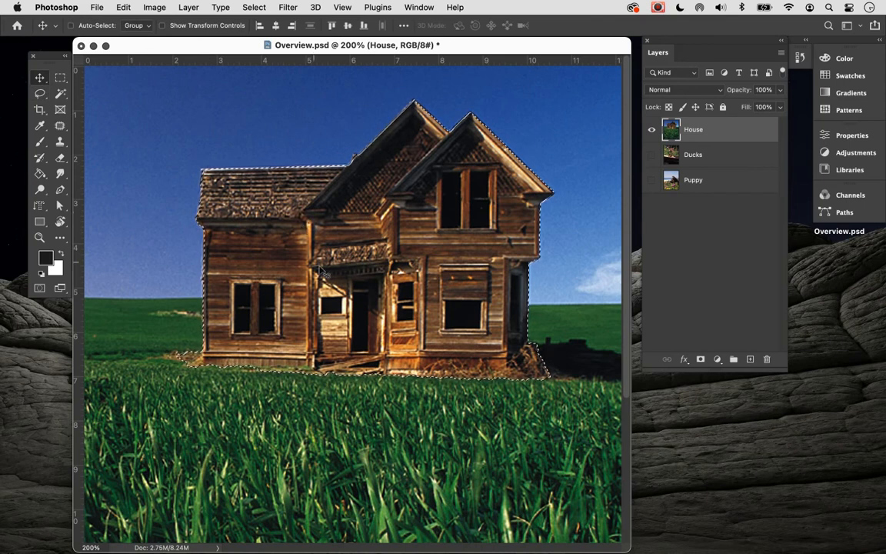
{"action": "key", "text": "super"}
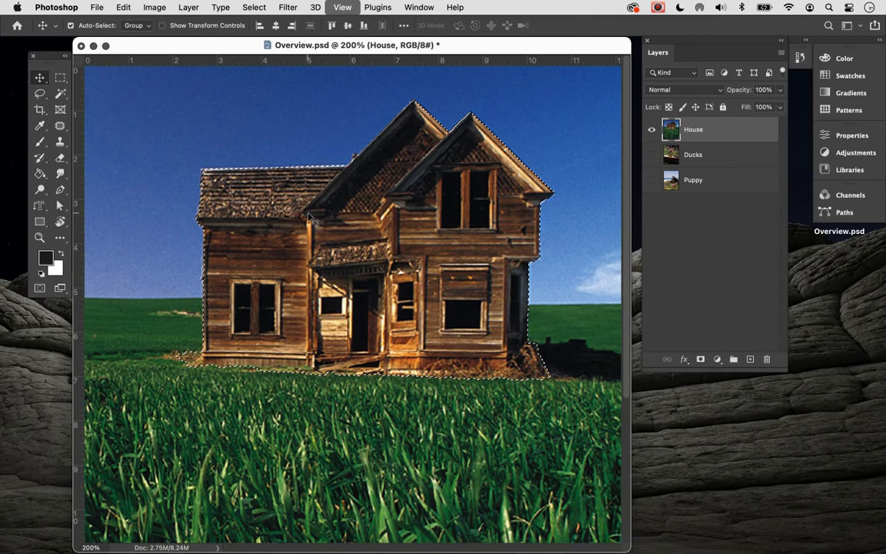
{"action": "key", "text": "super+minus"}
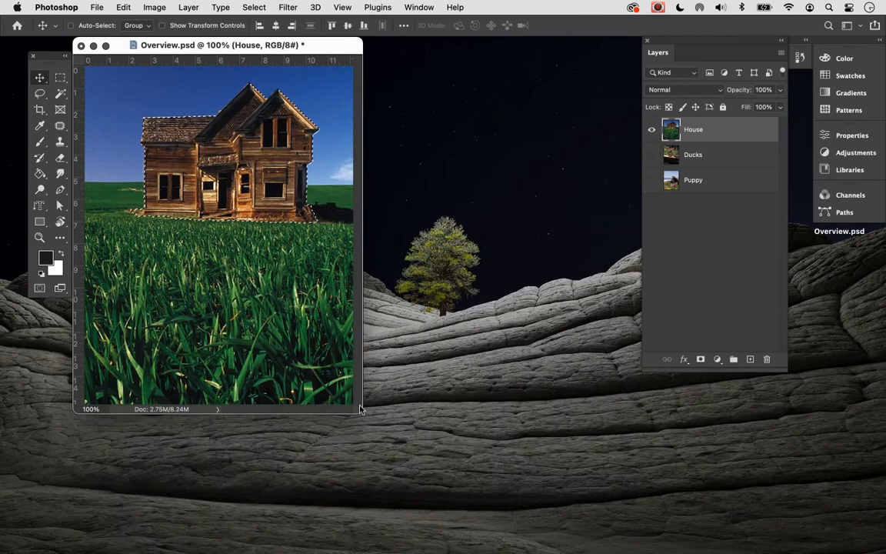
{"action": "left_click_drag", "start_coordinate": [359, 408], "coordinate": [561, 519]}
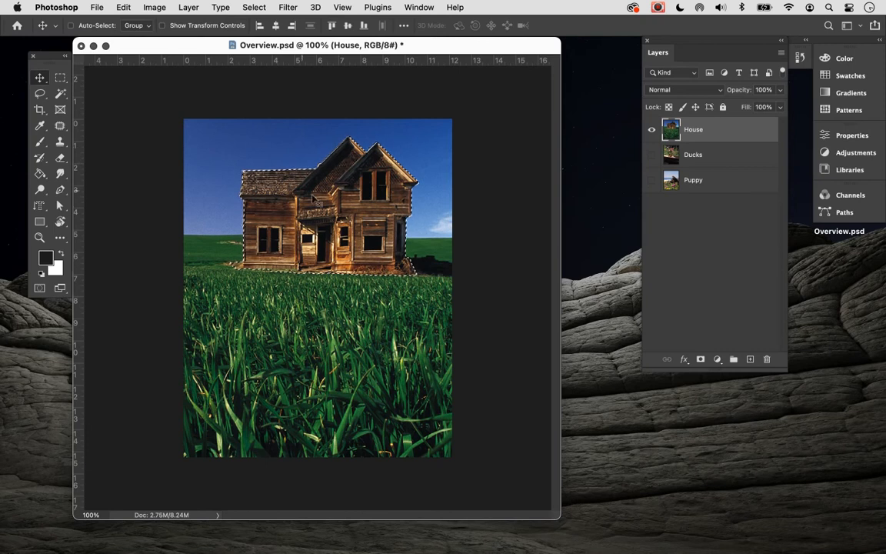
Step: Try moving the selected house straight down onto the grass and undo the move
{"action": "left_click_drag", "start_coordinate": [350, 211], "coordinate": [349, 249]}
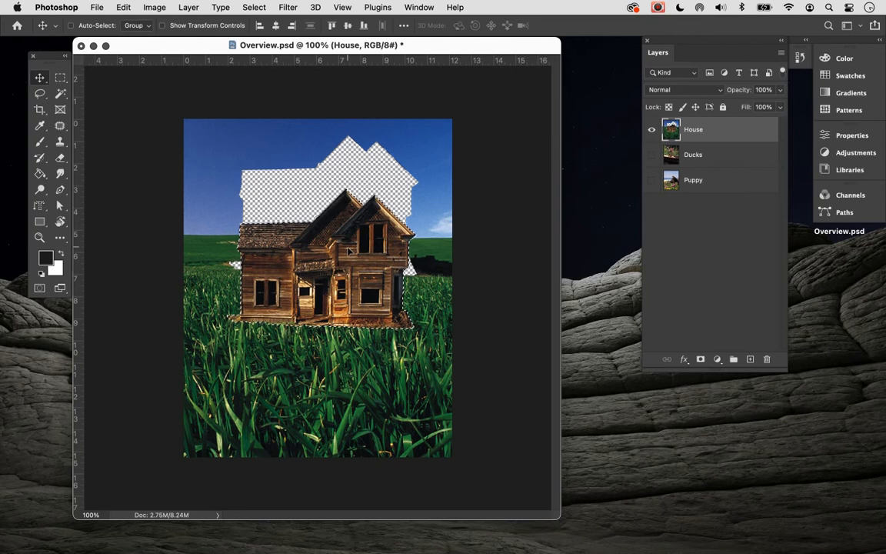
{"action": "key", "text": "super+z"}
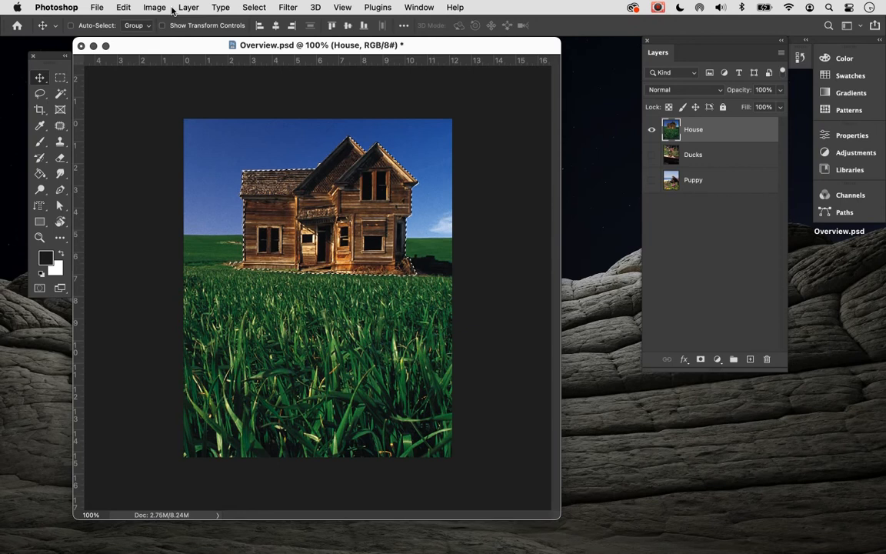
Step: Copy the selected house, paste it as a new layer, and name that layer House2
{"action": "left_click", "coordinate": [124, 8]}
{"action": "left_click", "coordinate": [131, 92]}
{"action": "left_click", "coordinate": [123, 7]}
{"action": "left_click", "coordinate": [141, 116]}
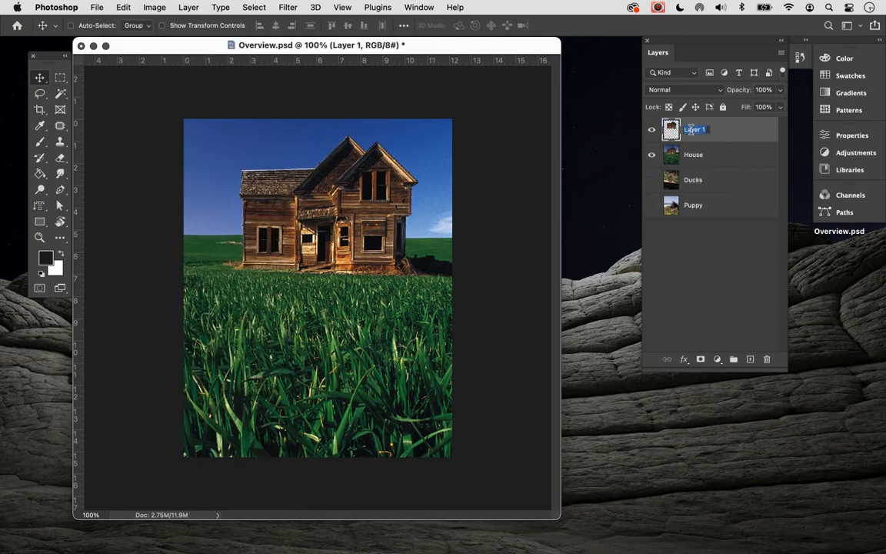
{"action": "type", "text": "House2"}
{"action": "key", "text": "Return"}
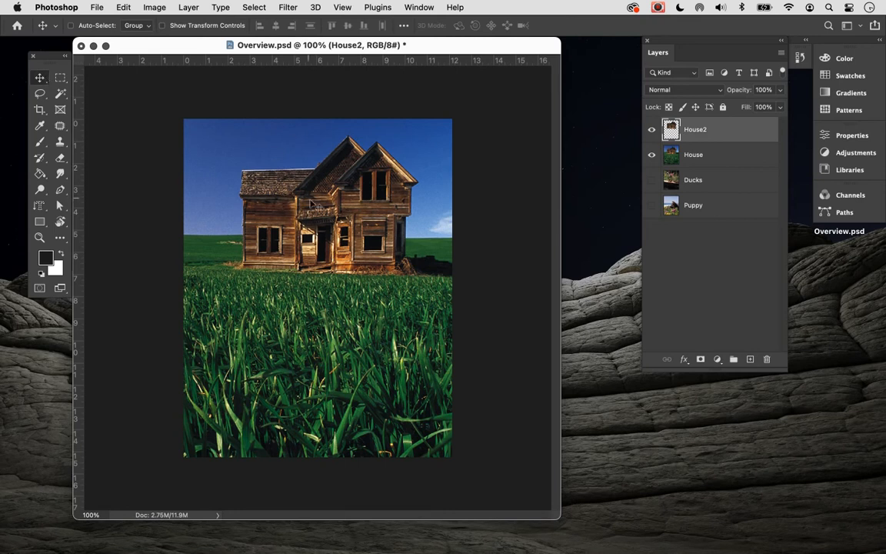
Step: Shift the House2 layer slightly down over the original house and undo the shift
{"action": "left_click_drag", "start_coordinate": [312, 189], "coordinate": [317, 206]}
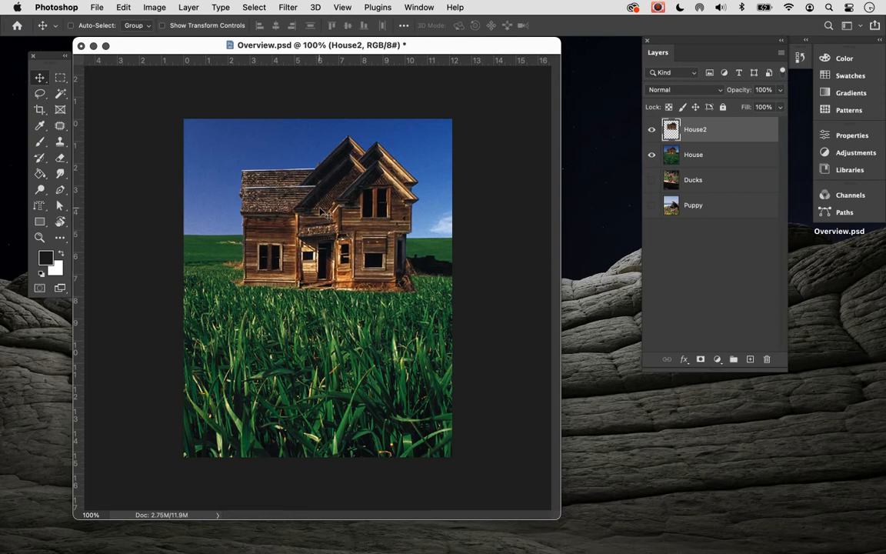
{"action": "key", "text": "super+z"}
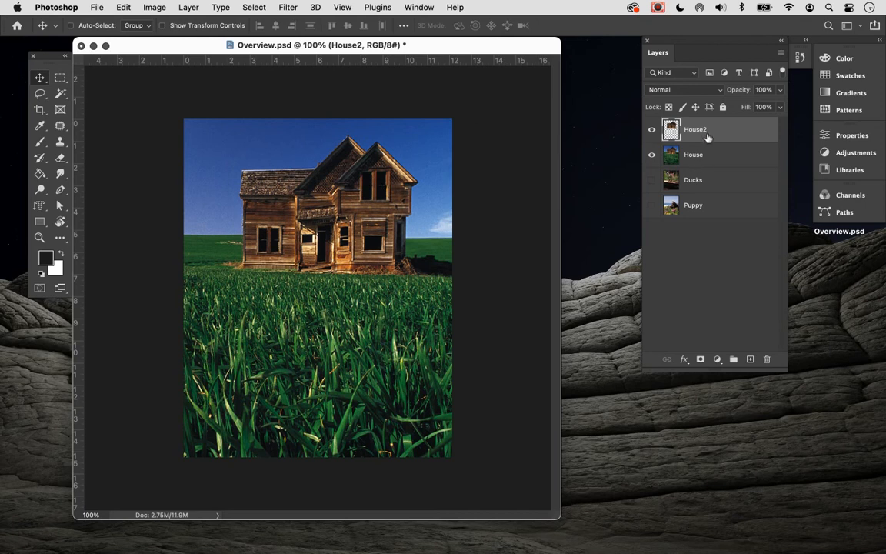
Step: Flip the House2 layer horizontally and move it left so its base aligns with the original house
{"action": "left_click", "coordinate": [122, 7]}
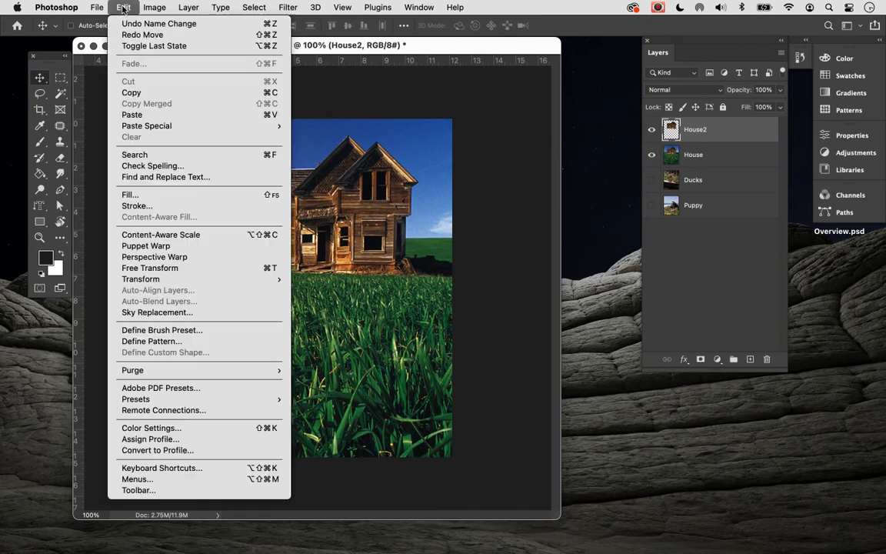
{"action": "mouse_move", "coordinate": [170, 283]}
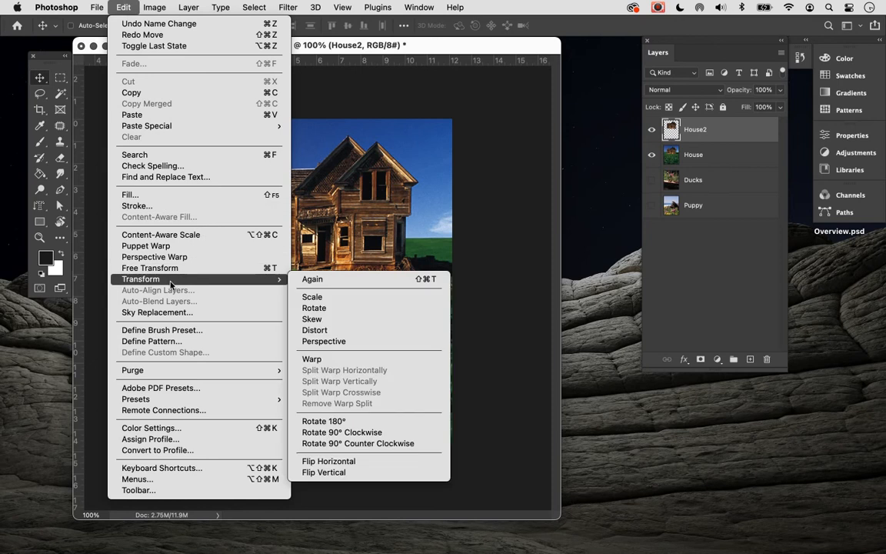
{"action": "left_click", "coordinate": [331, 462]}
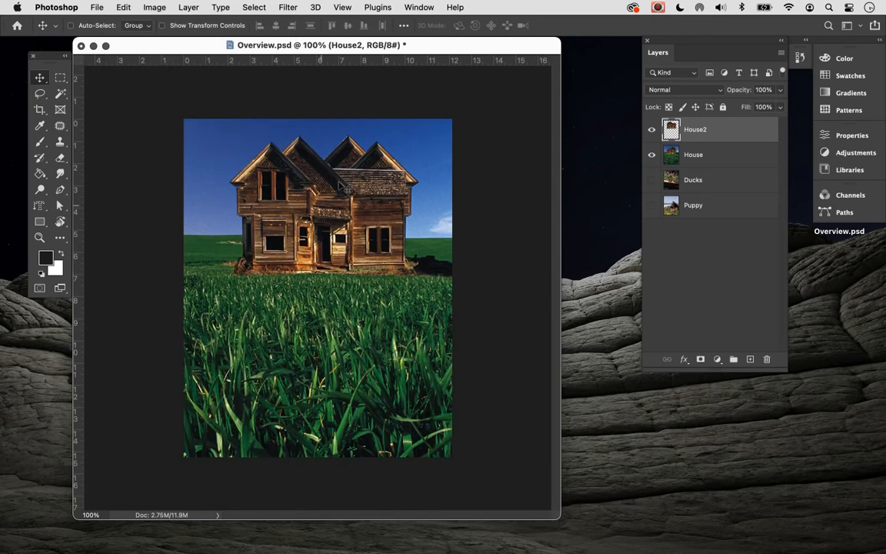
{"action": "left_click_drag", "start_coordinate": [350, 218], "coordinate": [338, 243]}
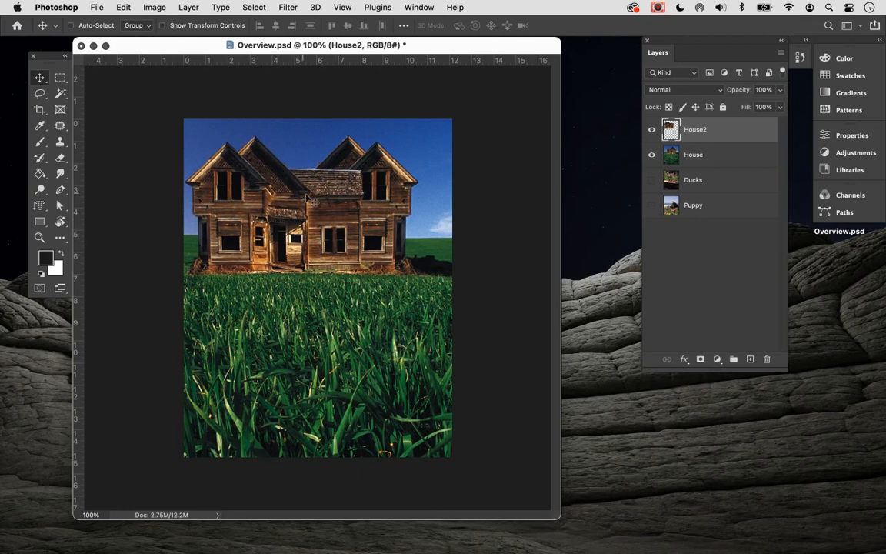
{"action": "mouse_move", "coordinate": [315, 197]}
{"action": "left_mouse_down"}
{"action": "mouse_move", "coordinate": [300, 191]}
{"action": "mouse_move", "coordinate": [315, 199]}
{"action": "left_mouse_up"}
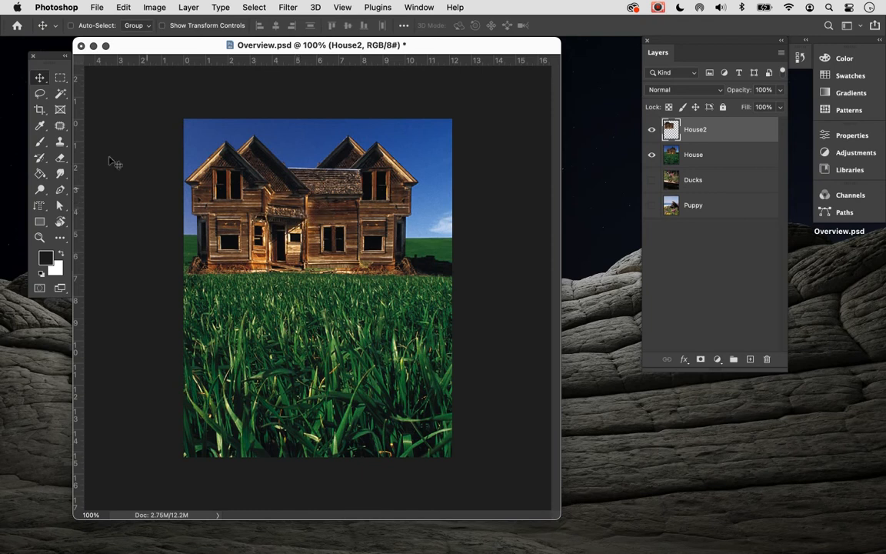
Step: Set up the Eraser with a 125 px soft brush and 100% flow, testing it on House2's overlapping edge
{"action": "left_click", "coordinate": [59, 159]}
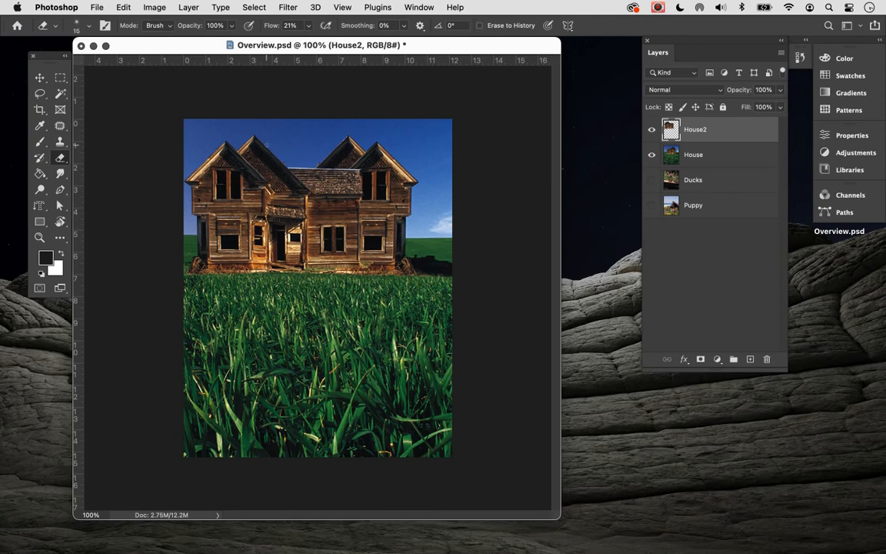
{"action": "key", "text": "bracketright"}
{"action": "key", "text": "bracketright"}
{"action": "key", "text": "bracketright"}
{"action": "key", "text": "bracketright"}
{"action": "mouse_move", "coordinate": [334, 158]}
{"action": "left_mouse_down"}
{"action": "mouse_move", "coordinate": [312, 212]}
{"action": "mouse_move", "coordinate": [326, 240]}
{"action": "mouse_move", "coordinate": [323, 150]}
{"action": "mouse_move", "coordinate": [347, 176]}
{"action": "mouse_move", "coordinate": [338, 208]}
{"action": "left_mouse_up"}
{"action": "left_click", "coordinate": [309, 27]}
{"action": "left_click_drag", "start_coordinate": [314, 44], "coordinate": [372, 47]}
Step: Erase the part of House2 overlapping the original house from roof to ground and undo the erasing
{"action": "left_click", "coordinate": [347, 170]}
{"action": "mouse_move", "coordinate": [347, 171]}
{"action": "left_mouse_down"}
{"action": "mouse_move", "coordinate": [343, 233]}
{"action": "mouse_move", "coordinate": [350, 165]}
{"action": "mouse_move", "coordinate": [358, 240]}
{"action": "mouse_move", "coordinate": [340, 240]}
{"action": "mouse_move", "coordinate": [339, 166]}
{"action": "mouse_move", "coordinate": [339, 234]}
{"action": "left_mouse_up"}
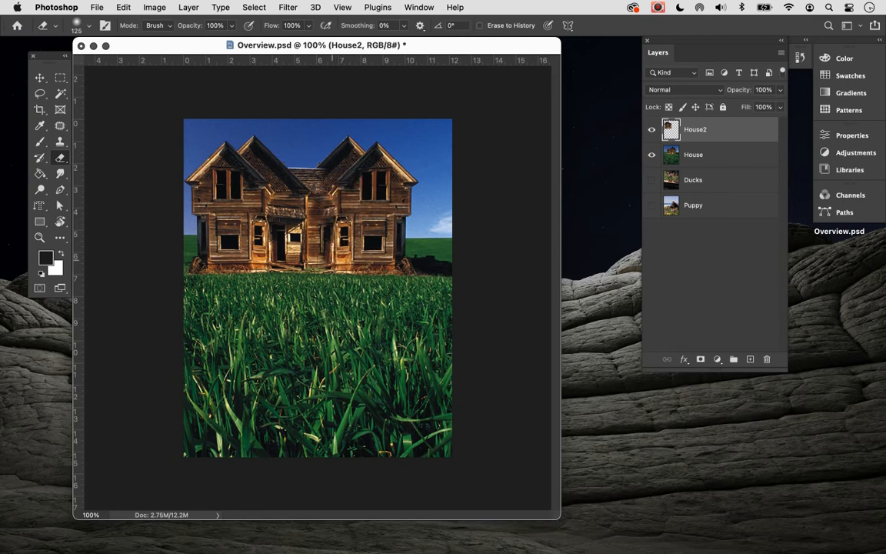
{"action": "left_click_drag", "start_coordinate": [338, 270], "coordinate": [312, 192]}
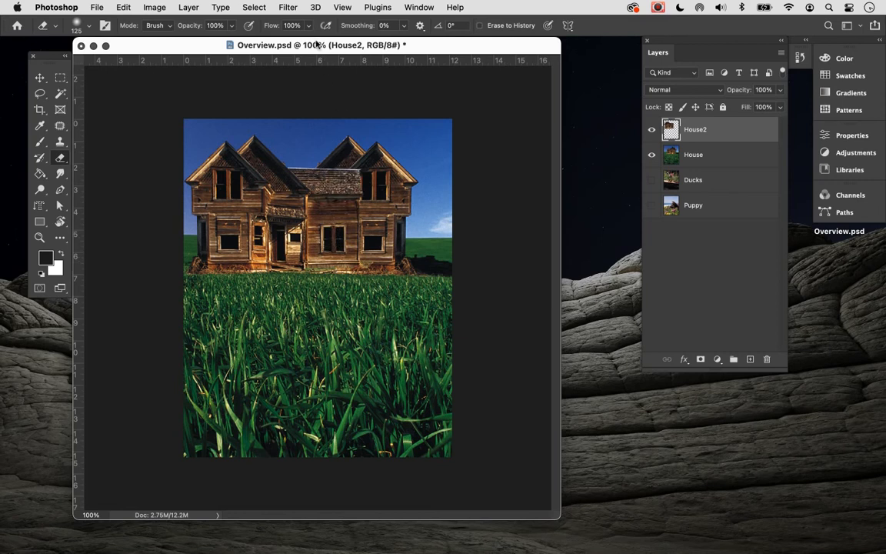
Step: Set the Eraser to 50% flow and an 80 px brush, and erase House2's overlapping roof end
{"action": "key", "text": "super+equal"}
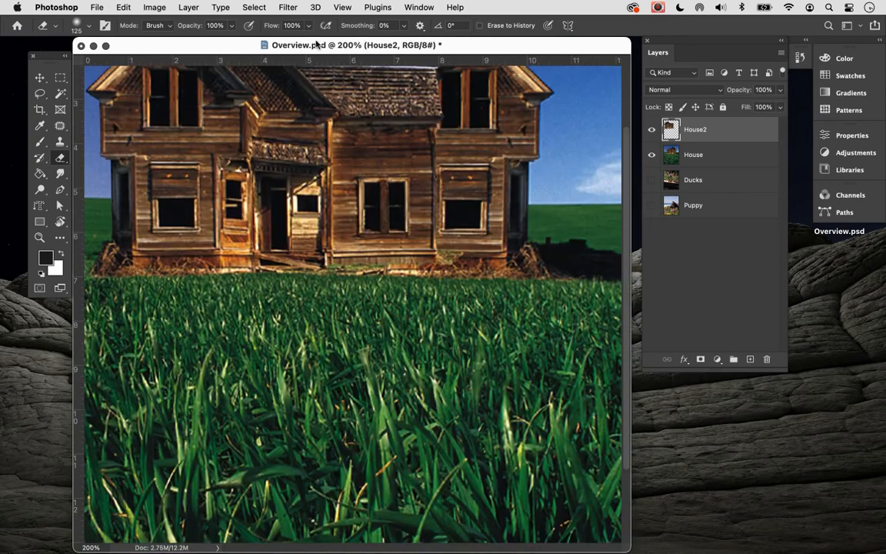
{"action": "scroll", "coordinate": [262, 323], "scroll_direction": "up", "scroll_amount": 5}
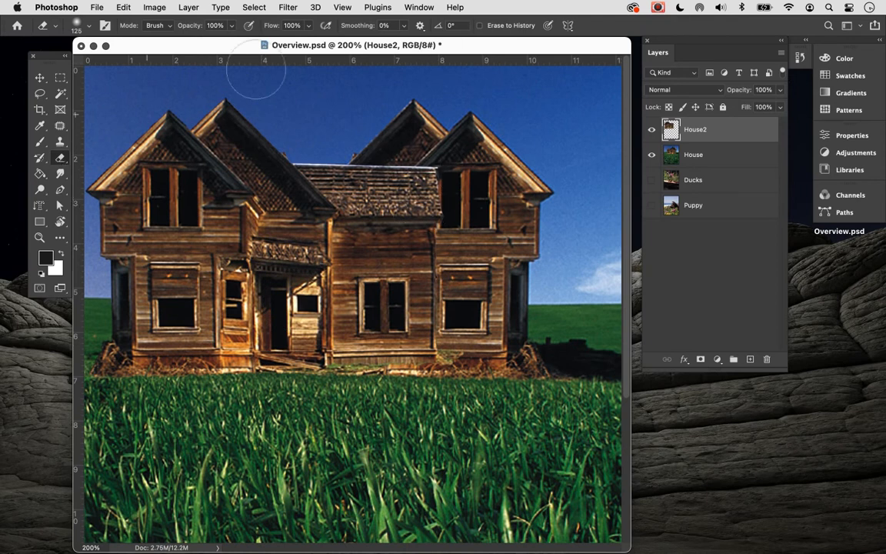
{"action": "left_click", "coordinate": [305, 27]}
{"action": "left_click_drag", "start_coordinate": [308, 43], "coordinate": [305, 42]}
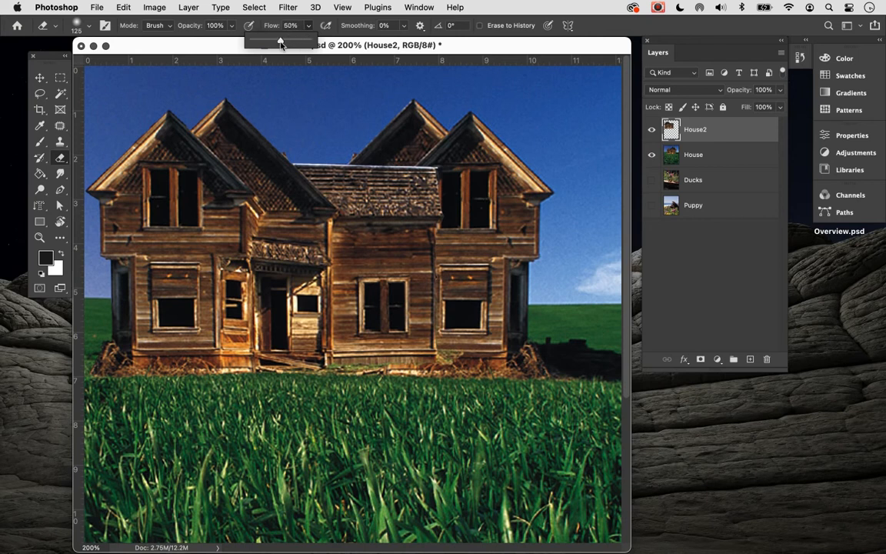
{"action": "key", "text": "bracketleft"}
{"action": "key", "text": "bracketleft"}
{"action": "key", "text": "bracketleft"}
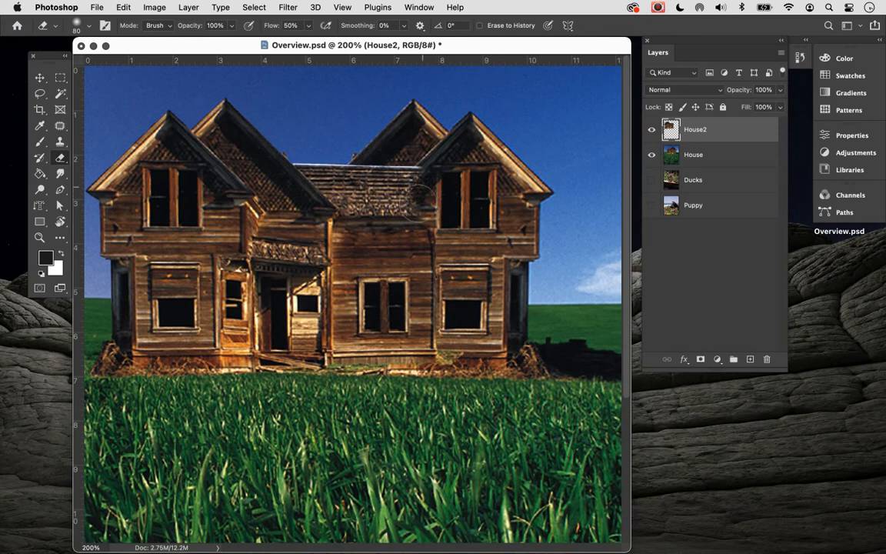
Step: Reduce the Eraser to 35 px and erase House2's overlap across the original house's upper wall and porch roof
{"action": "key", "text": "bracketleft"}
{"action": "key", "text": "bracketleft"}
{"action": "key", "text": "bracketleft"}
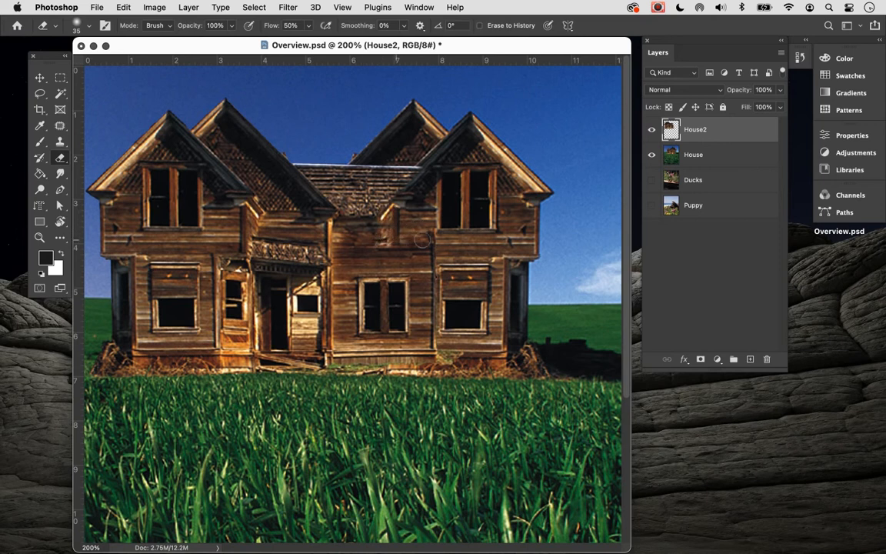
{"action": "mouse_move", "coordinate": [374, 247]}
{"action": "left_mouse_down"}
{"action": "mouse_move", "coordinate": [354, 248]}
{"action": "mouse_move", "coordinate": [415, 256]}
{"action": "left_mouse_up"}
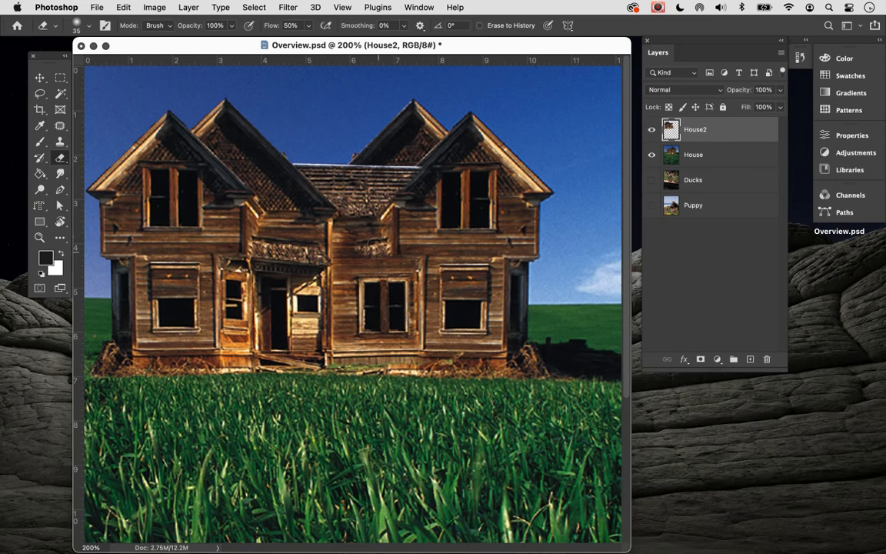
{"action": "mouse_move", "coordinate": [373, 229]}
{"action": "left_mouse_down"}
{"action": "mouse_move", "coordinate": [371, 213]}
{"action": "mouse_move", "coordinate": [334, 185]}
{"action": "mouse_move", "coordinate": [317, 190]}
{"action": "mouse_move", "coordinate": [351, 219]}
{"action": "left_mouse_up"}
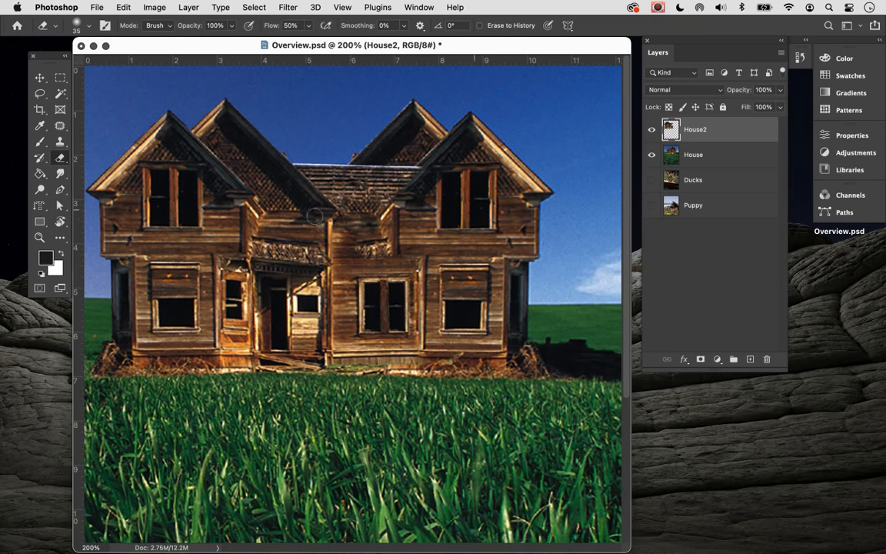
Step: Compare the composite with and without House2 by toggling that layer's visibility
{"action": "left_click", "coordinate": [652, 131]}
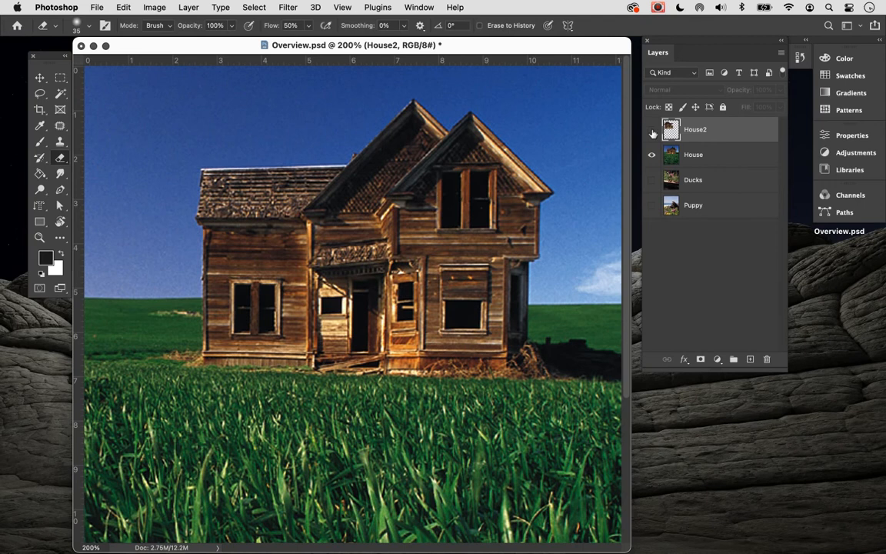
{"action": "left_click", "coordinate": [651, 131]}
{"action": "left_click", "coordinate": [652, 131]}
{"action": "left_click", "coordinate": [651, 131]}
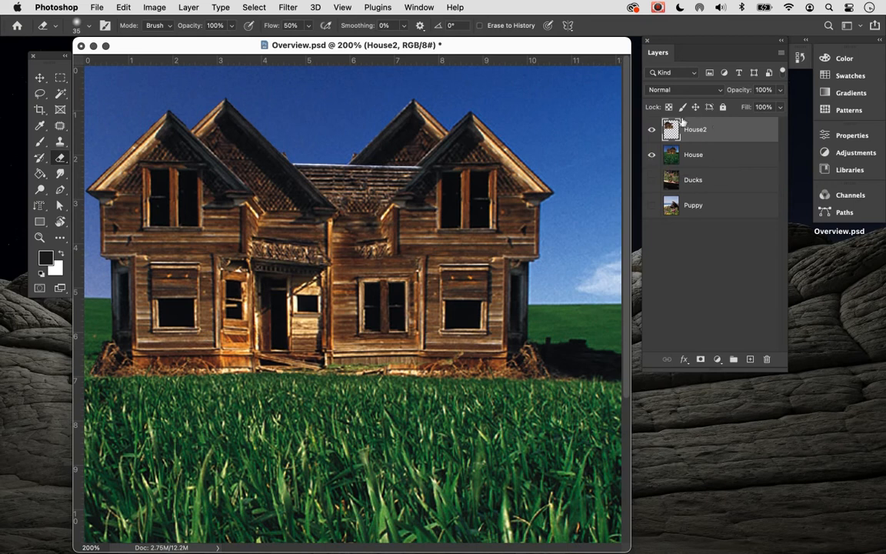
Step: Hide the House layer and erase the stray remnants beside House2's wall and base
{"action": "left_click", "coordinate": [652, 156]}
{"action": "left_click", "coordinate": [653, 156]}
{"action": "left_click", "coordinate": [652, 156]}
{"action": "left_click", "coordinate": [652, 156]}
{"action": "left_click", "coordinate": [652, 156]}
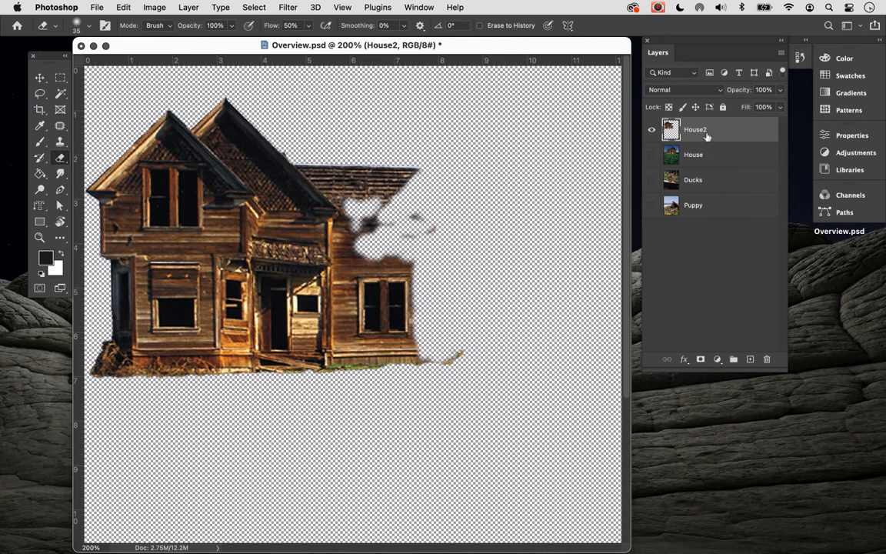
{"action": "mouse_move", "coordinate": [411, 227]}
{"action": "left_mouse_down"}
{"action": "mouse_move", "coordinate": [419, 213]}
{"action": "mouse_move", "coordinate": [430, 229]}
{"action": "mouse_move", "coordinate": [446, 226]}
{"action": "left_mouse_up"}
{"action": "mouse_move", "coordinate": [461, 352]}
{"action": "left_mouse_down"}
{"action": "mouse_move", "coordinate": [468, 342]}
{"action": "mouse_move", "coordinate": [449, 366]}
{"action": "left_mouse_up"}
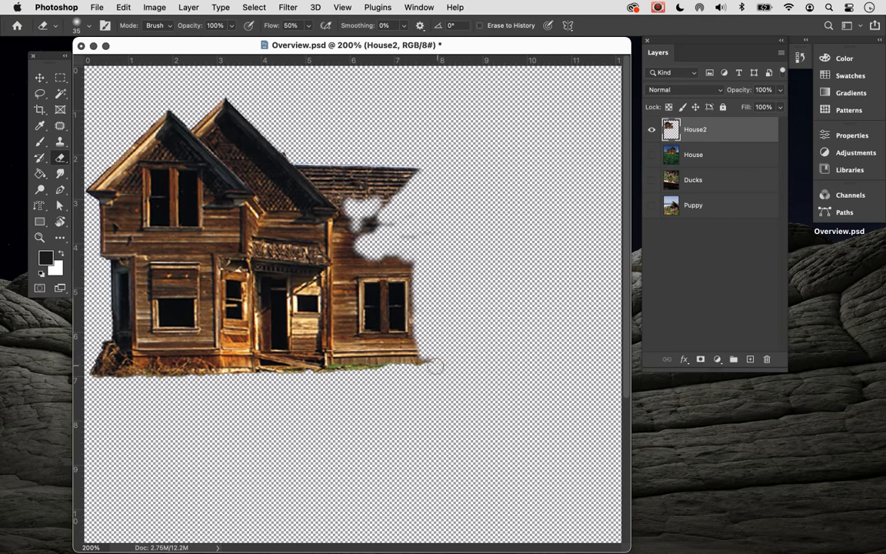
{"action": "mouse_move", "coordinate": [394, 224]}
{"action": "left_mouse_down"}
{"action": "mouse_move", "coordinate": [331, 204]}
{"action": "mouse_move", "coordinate": [374, 226]}
{"action": "left_mouse_up"}
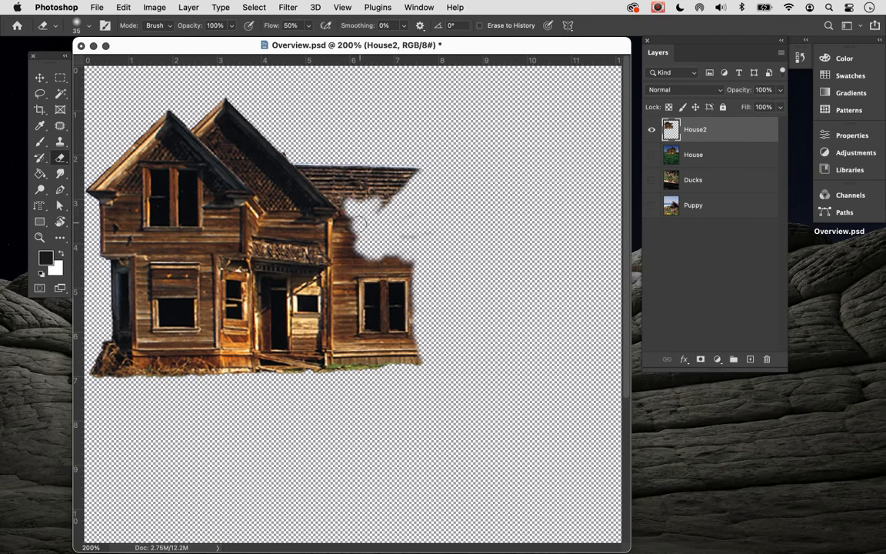
Step: Set the Eraser flow to 100% and trim the outer end of House2's low roof section
{"action": "left_click", "coordinate": [652, 154]}
{"action": "left_click", "coordinate": [652, 156]}
{"action": "left_click", "coordinate": [307, 26]}
{"action": "left_click_drag", "start_coordinate": [308, 44], "coordinate": [358, 49]}
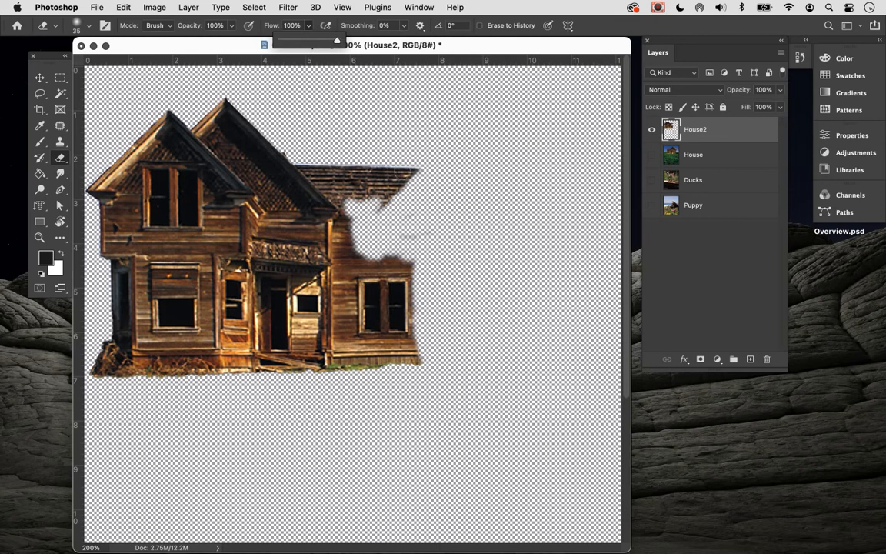
{"action": "left_click", "coordinate": [410, 163]}
{"action": "mouse_move", "coordinate": [410, 163]}
{"action": "left_mouse_down"}
{"action": "mouse_move", "coordinate": [392, 197]}
{"action": "mouse_move", "coordinate": [417, 161]}
{"action": "mouse_move", "coordinate": [409, 214]}
{"action": "mouse_move", "coordinate": [409, 160]}
{"action": "mouse_move", "coordinate": [366, 196]}
{"action": "mouse_move", "coordinate": [403, 166]}
{"action": "left_mouse_up"}
{"action": "mouse_move", "coordinate": [356, 203]}
{"action": "left_mouse_down"}
{"action": "mouse_move", "coordinate": [410, 156]}
{"action": "mouse_move", "coordinate": [352, 206]}
{"action": "mouse_move", "coordinate": [387, 161]}
{"action": "mouse_move", "coordinate": [373, 183]}
{"action": "left_mouse_up"}
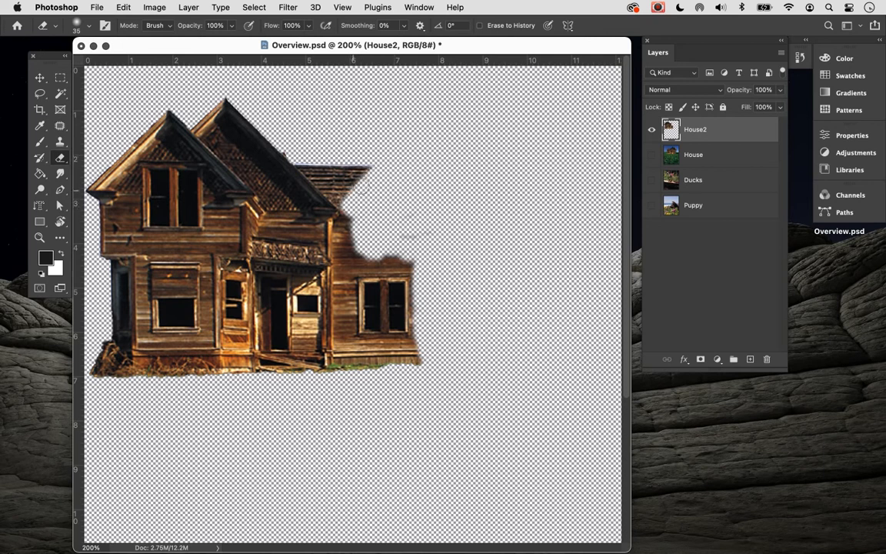
Step: Lower the Eraser flow to 25% and fade the cut edge of House2's low roof
{"action": "left_click", "coordinate": [307, 30]}
{"action": "left_click_drag", "start_coordinate": [308, 44], "coordinate": [269, 51]}
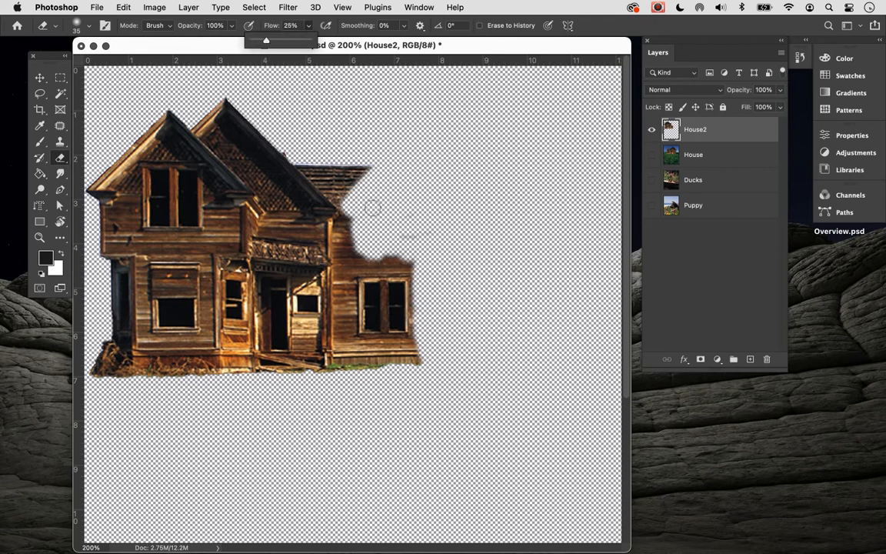
{"action": "left_click", "coordinate": [331, 179]}
{"action": "mouse_move", "coordinate": [362, 175]}
{"action": "left_mouse_down"}
{"action": "mouse_move", "coordinate": [321, 158]}
{"action": "mouse_move", "coordinate": [312, 178]}
{"action": "mouse_move", "coordinate": [321, 164]}
{"action": "mouse_move", "coordinate": [362, 171]}
{"action": "left_mouse_up"}
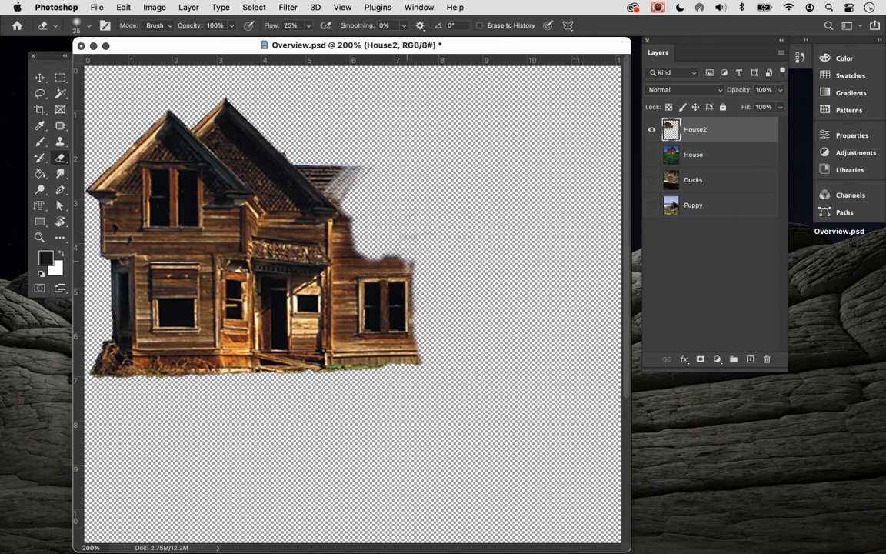
Step: Set the Eraser flow back to 100% and remove House2's outer wall section containing the double window
{"action": "left_click", "coordinate": [307, 28]}
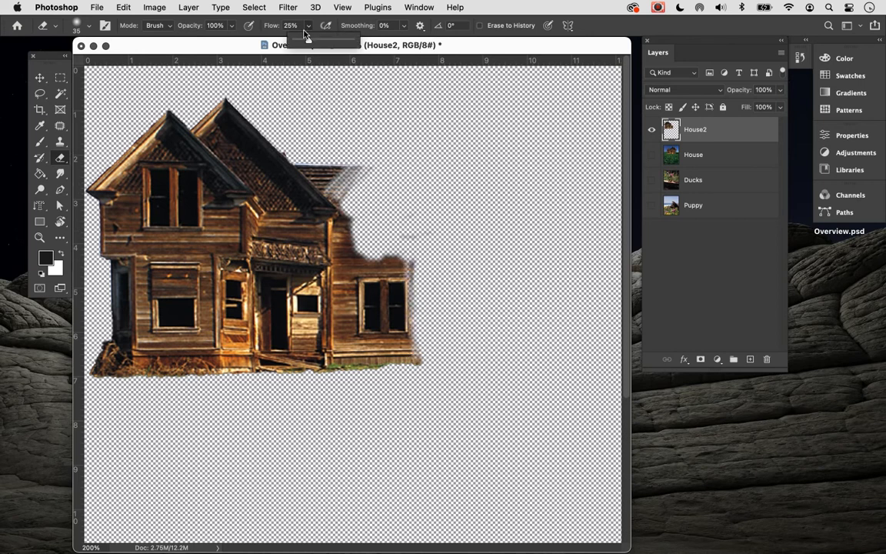
{"action": "left_click_drag", "start_coordinate": [309, 42], "coordinate": [351, 41]}
{"action": "left_click", "coordinate": [404, 247]}
{"action": "mouse_move", "coordinate": [410, 238]}
{"action": "left_mouse_down"}
{"action": "mouse_move", "coordinate": [412, 362]}
{"action": "mouse_move", "coordinate": [401, 241]}
{"action": "mouse_move", "coordinate": [411, 273]}
{"action": "mouse_move", "coordinate": [411, 241]}
{"action": "mouse_move", "coordinate": [396, 292]}
{"action": "mouse_move", "coordinate": [376, 231]}
{"action": "mouse_move", "coordinate": [381, 300]}
{"action": "mouse_move", "coordinate": [384, 231]}
{"action": "mouse_move", "coordinate": [377, 362]}
{"action": "mouse_move", "coordinate": [363, 228]}
{"action": "mouse_move", "coordinate": [374, 208]}
{"action": "left_mouse_up"}
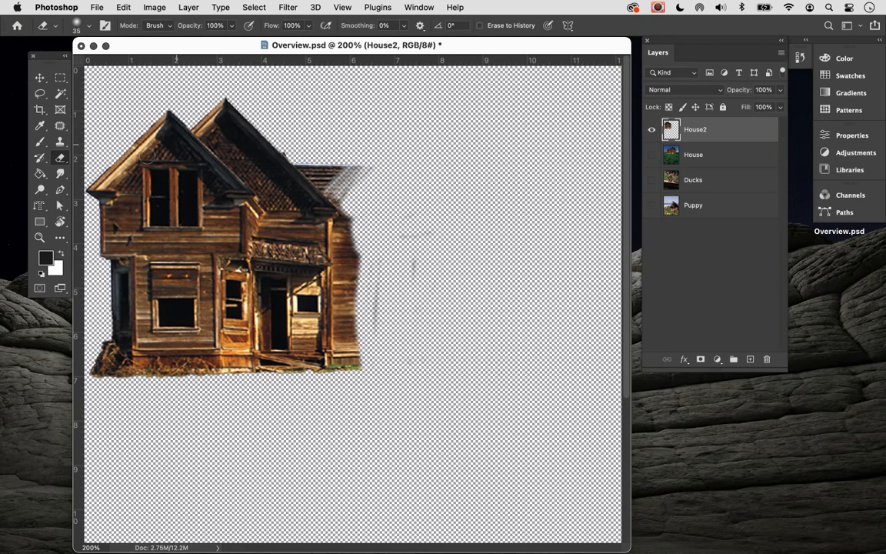
Step: Activate the Brush tool and set the foreground color to dark purple
{"action": "left_click", "coordinate": [42, 158]}
{"action": "right_click", "coordinate": [44, 159]}
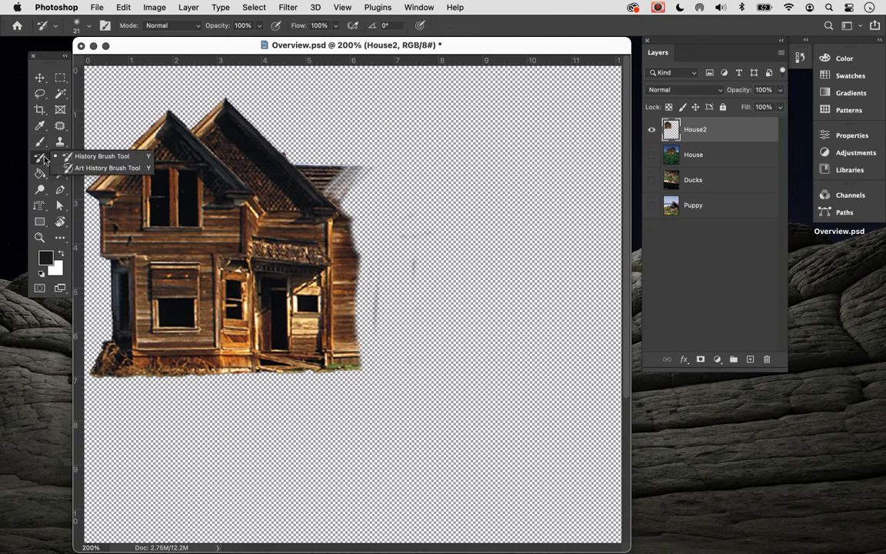
{"action": "right_click", "coordinate": [40, 142]}
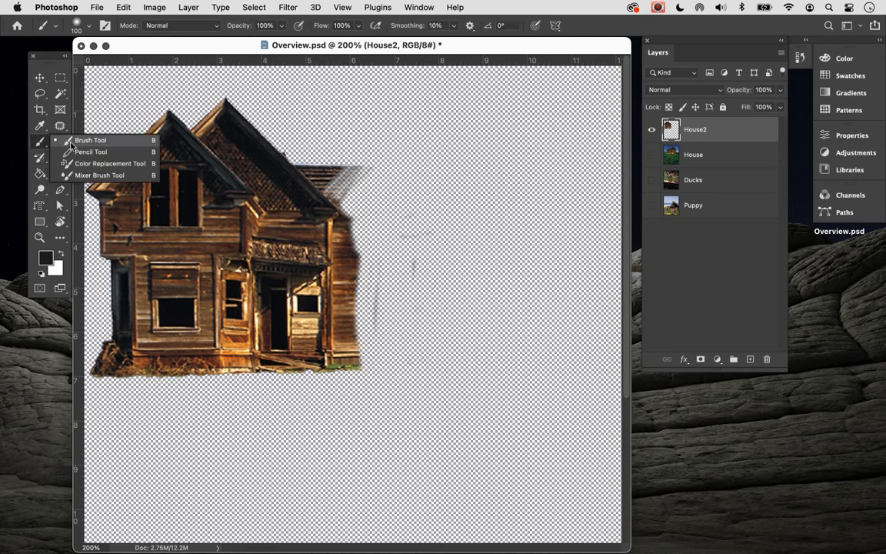
{"action": "left_click", "coordinate": [88, 141]}
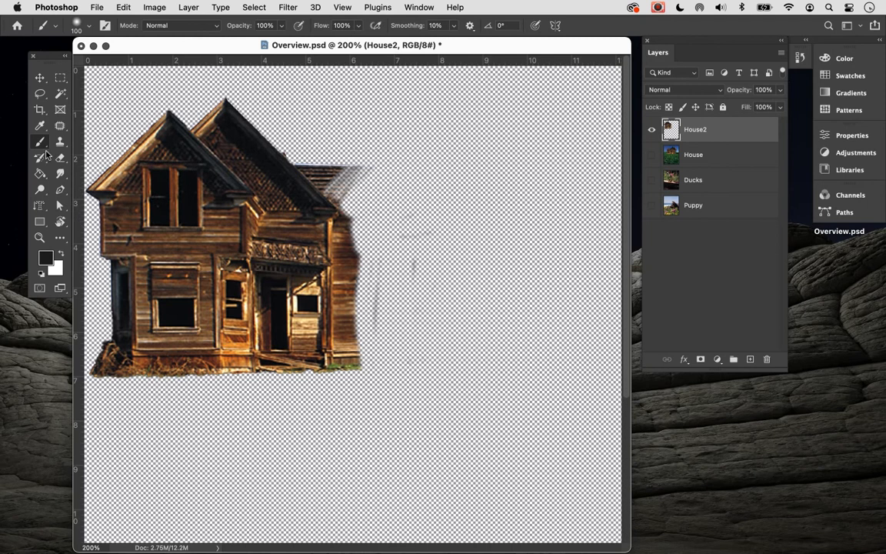
{"action": "left_click", "coordinate": [46, 260]}
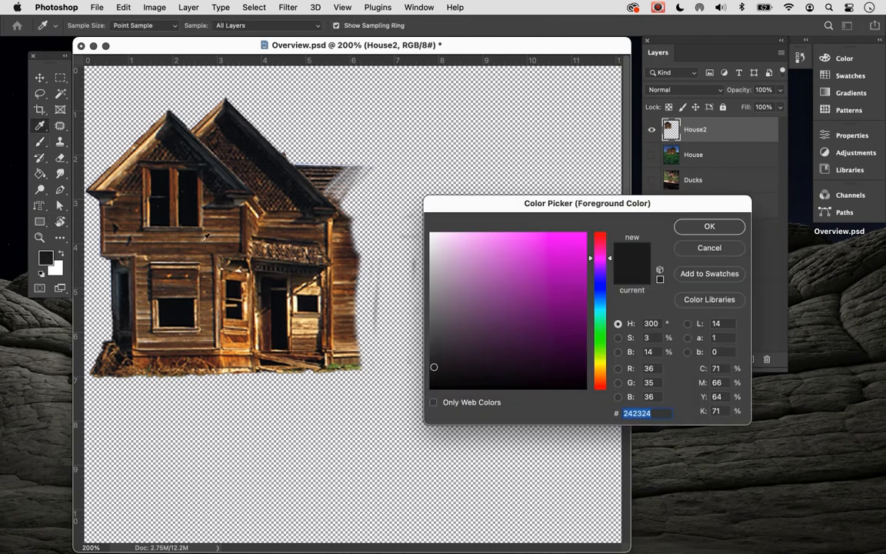
{"action": "left_click", "coordinate": [567, 256]}
{"action": "mouse_move", "coordinate": [565, 259]}
{"action": "left_mouse_down"}
{"action": "mouse_move", "coordinate": [587, 257]}
{"action": "mouse_move", "coordinate": [587, 305]}
{"action": "mouse_move", "coordinate": [572, 311]}
{"action": "left_mouse_up"}
{"action": "left_click", "coordinate": [709, 226]}
{"action": "key", "text": "b"}
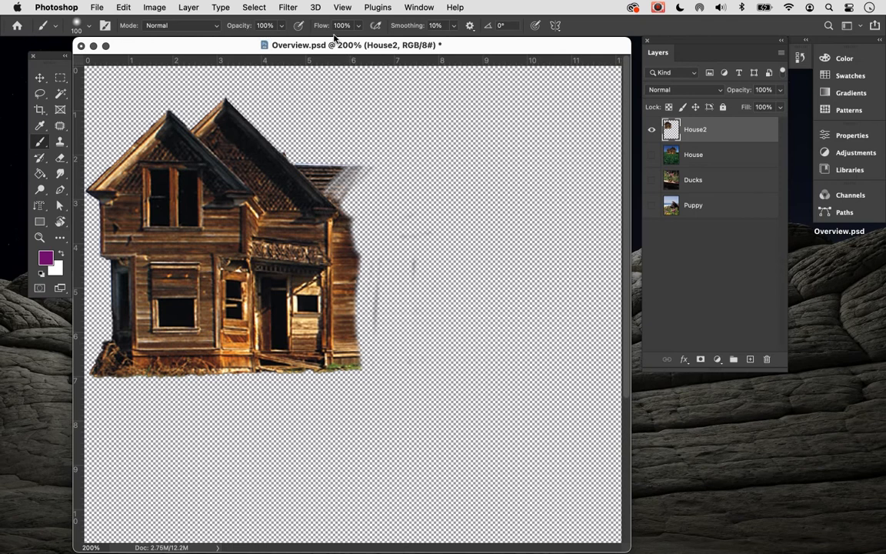
Step: Test and undo a purple stroke, then set the brush flow to 19% and paint over House2's cut wall edge
{"action": "mouse_move", "coordinate": [412, 167]}
{"action": "left_mouse_down"}
{"action": "mouse_move", "coordinate": [291, 299]}
{"action": "mouse_move", "coordinate": [304, 296]}
{"action": "mouse_move", "coordinate": [400, 166]}
{"action": "mouse_move", "coordinate": [296, 346]}
{"action": "mouse_move", "coordinate": [384, 169]}
{"action": "mouse_move", "coordinate": [265, 304]}
{"action": "mouse_move", "coordinate": [307, 165]}
{"action": "mouse_move", "coordinate": [365, 200]}
{"action": "left_mouse_up"}
{"action": "key", "text": "super+z"}
{"action": "left_click", "coordinate": [360, 30]}
{"action": "left_click_drag", "start_coordinate": [358, 32], "coordinate": [315, 47]}
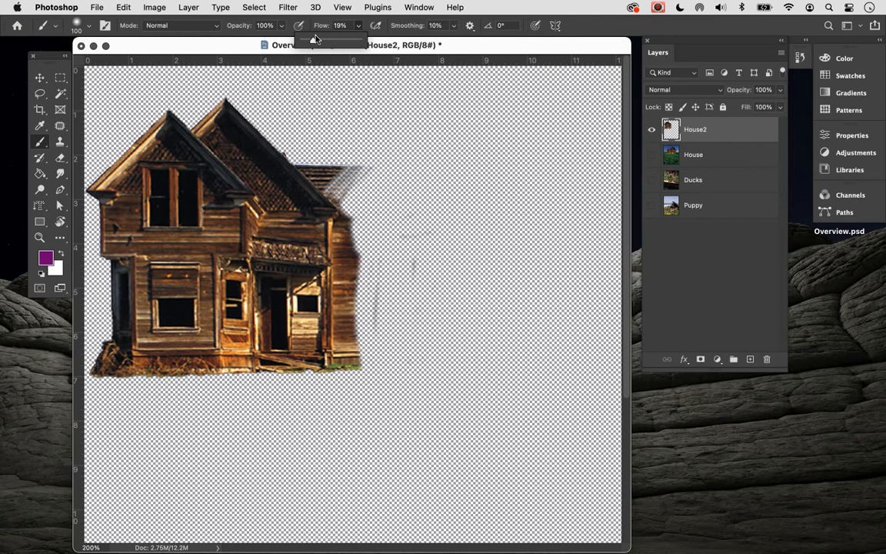
{"action": "left_click_drag", "start_coordinate": [314, 44], "coordinate": [315, 45]}
{"action": "mouse_move", "coordinate": [352, 221]}
{"action": "left_mouse_down"}
{"action": "mouse_move", "coordinate": [370, 211]}
{"action": "mouse_move", "coordinate": [341, 343]}
{"action": "mouse_move", "coordinate": [341, 264]}
{"action": "mouse_move", "coordinate": [411, 159]}
{"action": "left_mouse_up"}
{"action": "mouse_move", "coordinate": [330, 336]}
{"action": "left_mouse_down"}
{"action": "mouse_move", "coordinate": [309, 304]}
{"action": "mouse_move", "coordinate": [369, 163]}
{"action": "left_mouse_up"}
{"action": "mouse_move", "coordinate": [307, 307]}
{"action": "left_mouse_down"}
{"action": "mouse_move", "coordinate": [327, 331]}
{"action": "mouse_move", "coordinate": [388, 165]}
{"action": "mouse_move", "coordinate": [383, 173]}
{"action": "left_mouse_up"}
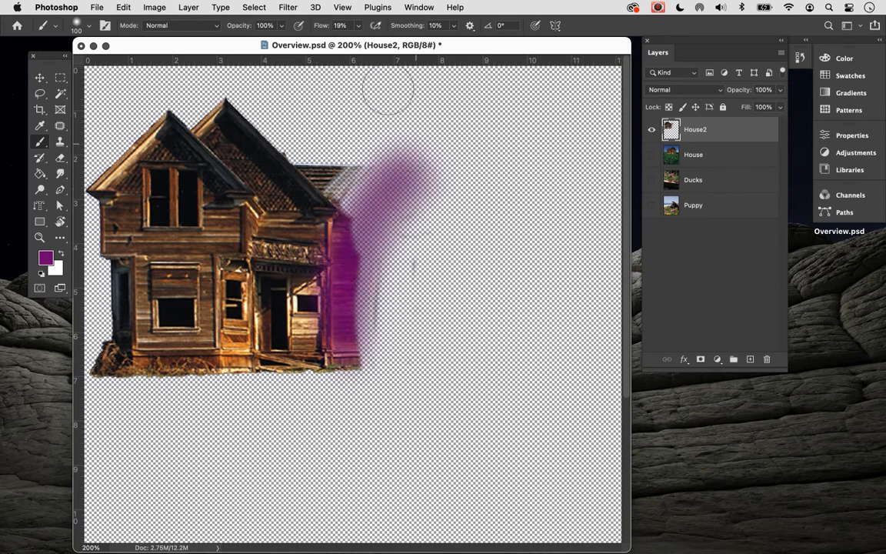
Step: Set the brush flow to 100% and paint diagonal purple strokes beside House2 and a horizontal band below it
{"action": "left_click", "coordinate": [357, 26]}
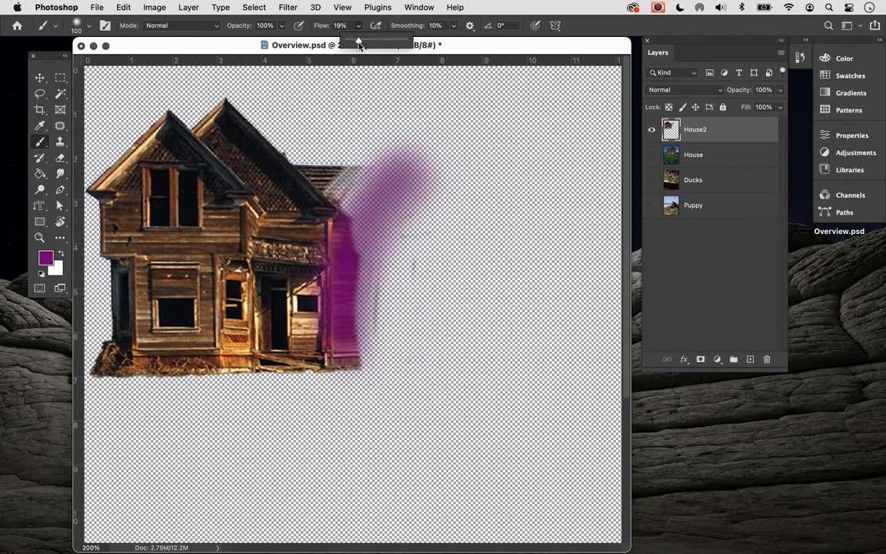
{"action": "mouse_move", "coordinate": [352, 339]}
{"action": "left_mouse_down"}
{"action": "mouse_move", "coordinate": [391, 259]}
{"action": "mouse_move", "coordinate": [446, 196]}
{"action": "left_mouse_up"}
{"action": "mouse_move", "coordinate": [401, 350]}
{"action": "left_mouse_down"}
{"action": "mouse_move", "coordinate": [448, 236]}
{"action": "mouse_move", "coordinate": [488, 197]}
{"action": "left_mouse_up"}
{"action": "left_click_drag", "start_coordinate": [420, 342], "coordinate": [531, 203]}
{"action": "mouse_move", "coordinate": [435, 350]}
{"action": "left_mouse_down"}
{"action": "mouse_move", "coordinate": [521, 210]}
{"action": "mouse_move", "coordinate": [573, 198]}
{"action": "left_mouse_up"}
{"action": "left_click", "coordinate": [241, 422]}
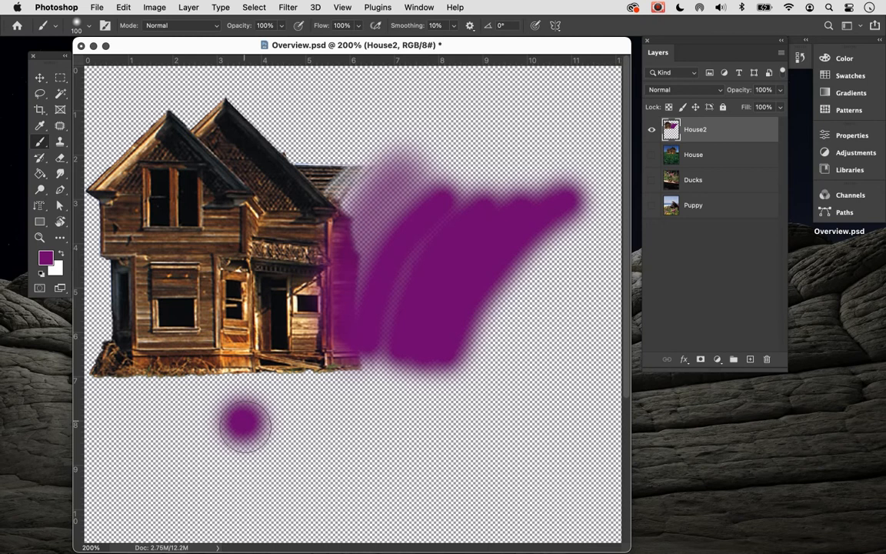
{"action": "left_click", "coordinate": [293, 419]}
{"action": "mouse_move", "coordinate": [301, 419]}
{"action": "left_mouse_down"}
{"action": "mouse_move", "coordinate": [389, 422]}
{"action": "mouse_move", "coordinate": [231, 422]}
{"action": "mouse_move", "coordinate": [261, 421]}
{"action": "mouse_move", "coordinate": [250, 419]}
{"action": "left_mouse_up"}
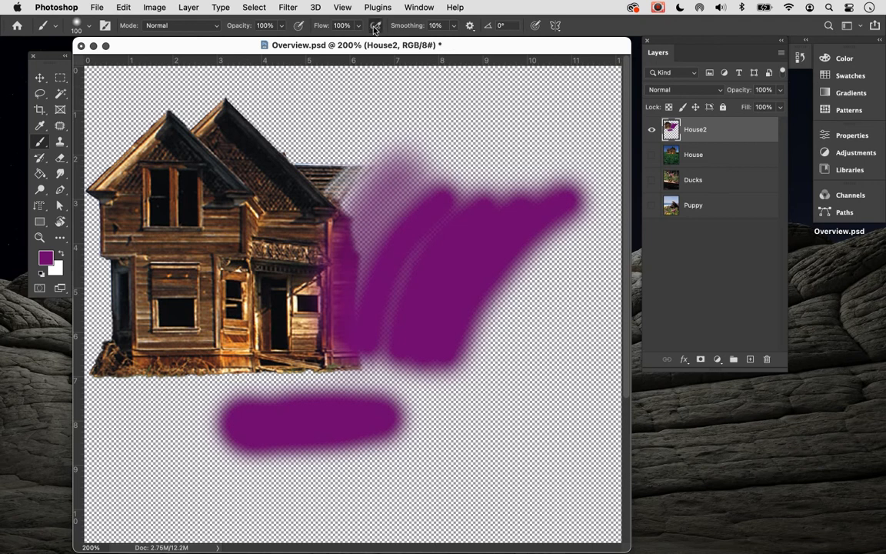
Step: Enable airbrush-style build-up and paint a large purple patch above the diagonal strokes
{"action": "mouse_move", "coordinate": [415, 142]}
{"action": "left_mouse_down"}
{"action": "mouse_move", "coordinate": [409, 137]}
{"action": "mouse_move", "coordinate": [454, 142]}
{"action": "mouse_move", "coordinate": [434, 150]}
{"action": "mouse_move", "coordinate": [461, 158]}
{"action": "mouse_move", "coordinate": [438, 138]}
{"action": "mouse_move", "coordinate": [416, 182]}
{"action": "left_mouse_up"}
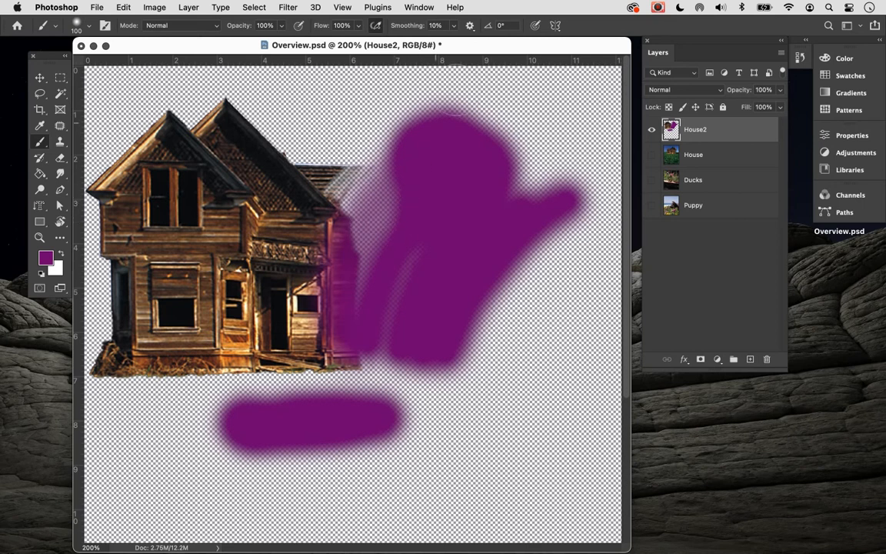
{"action": "scroll", "coordinate": [338, 109], "scroll_direction": "down", "scroll_amount": 5}
{"action": "scroll", "coordinate": [343, 103], "scroll_direction": "up", "scroll_amount": 6}
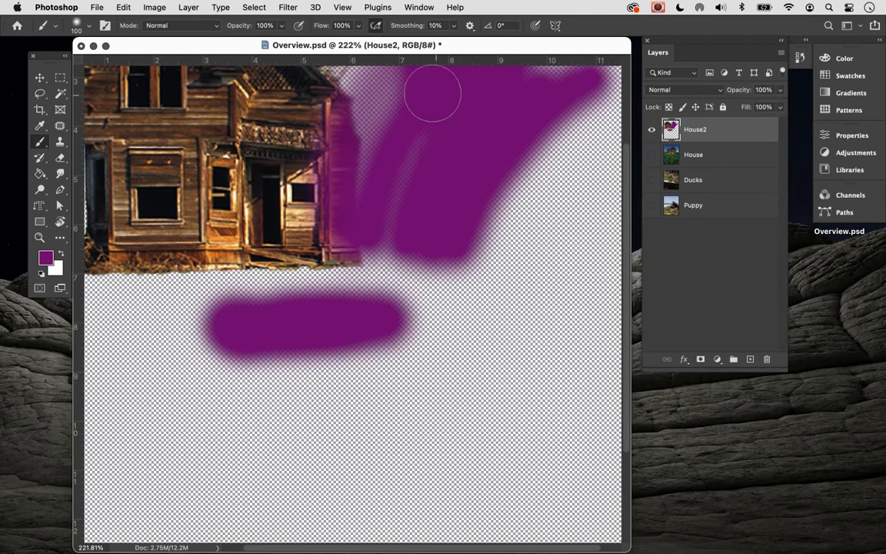
{"action": "scroll", "coordinate": [430, 90], "scroll_direction": "up", "scroll_amount": 4}
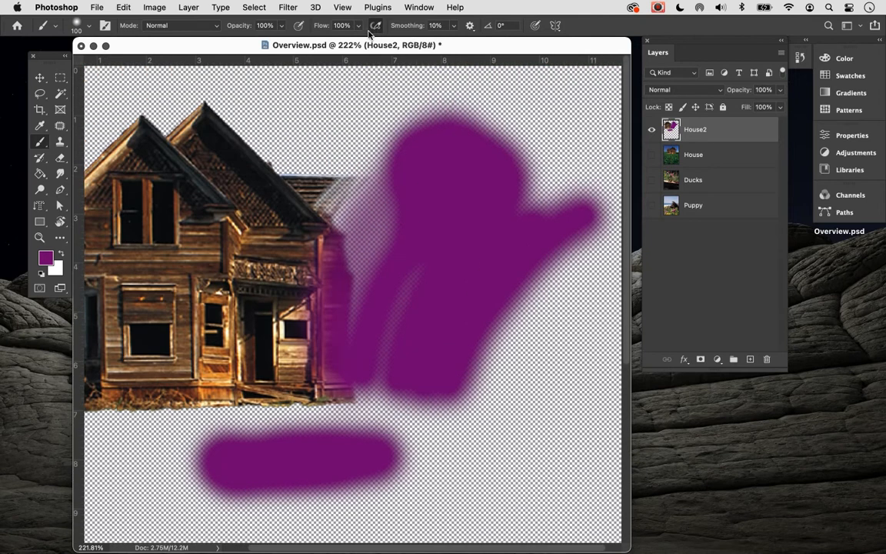
Step: Set the brush flow to 68%, fill the gaps between the purple strokes and paint over House2's low roof
{"action": "left_click", "coordinate": [357, 27]}
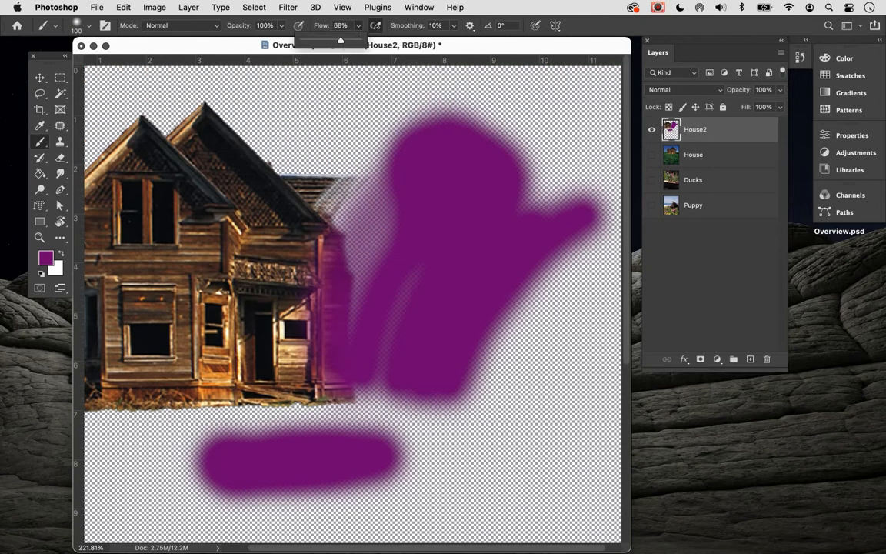
{"action": "mouse_move", "coordinate": [369, 207]}
{"action": "left_mouse_down"}
{"action": "mouse_move", "coordinate": [355, 257]}
{"action": "mouse_move", "coordinate": [403, 196]}
{"action": "mouse_move", "coordinate": [386, 238]}
{"action": "mouse_move", "coordinate": [410, 146]}
{"action": "left_mouse_up"}
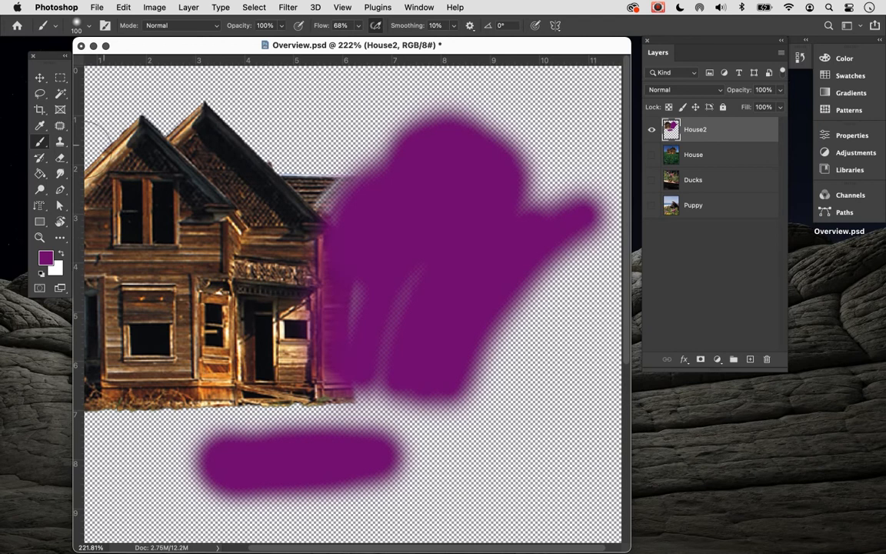
{"action": "mouse_move", "coordinate": [395, 207]}
{"action": "left_mouse_down"}
{"action": "mouse_move", "coordinate": [359, 318]}
{"action": "mouse_move", "coordinate": [376, 267]}
{"action": "mouse_move", "coordinate": [390, 348]}
{"action": "mouse_move", "coordinate": [418, 233]}
{"action": "left_mouse_up"}
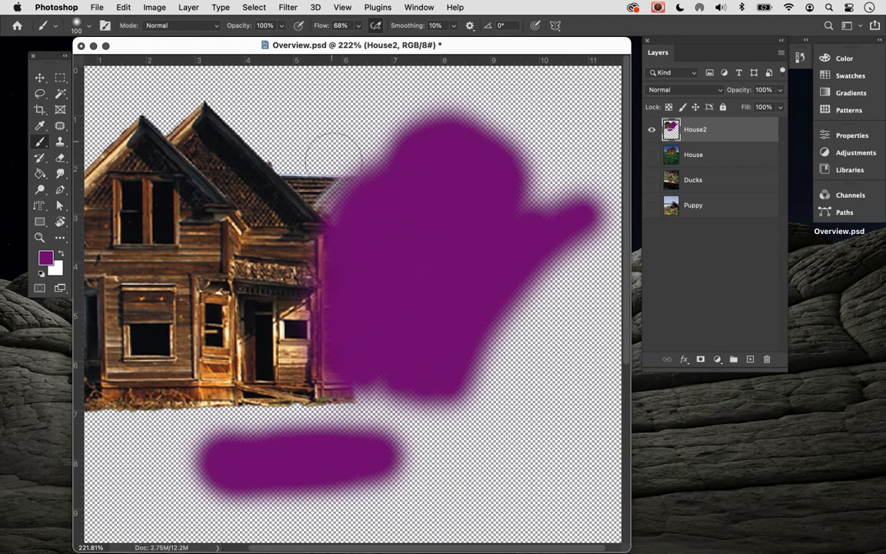
{"action": "mouse_move", "coordinate": [322, 158]}
{"action": "left_mouse_down"}
{"action": "mouse_move", "coordinate": [316, 135]}
{"action": "mouse_move", "coordinate": [366, 135]}
{"action": "mouse_move", "coordinate": [291, 114]}
{"action": "left_mouse_up"}
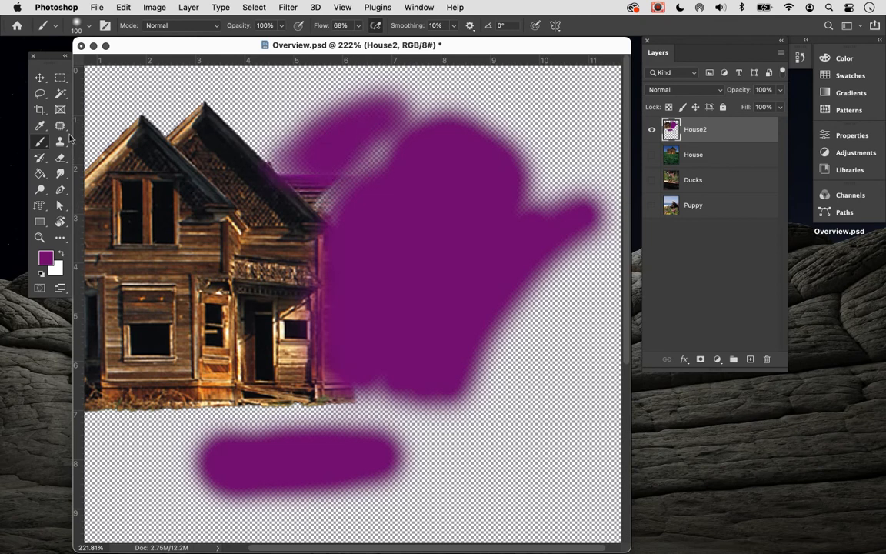
Step: Set the Eraser size to 100 px, erase most of the purple patch beside House2 and check the eraser's hardness setting
{"action": "left_click", "coordinate": [64, 159]}
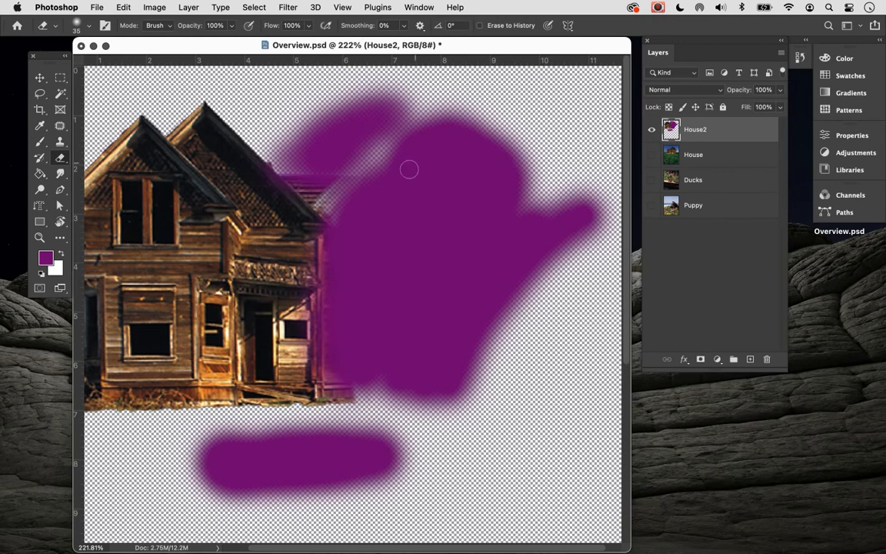
{"action": "mouse_move", "coordinate": [396, 177]}
{"action": "left_mouse_down"}
{"action": "mouse_move", "coordinate": [428, 151]}
{"action": "mouse_move", "coordinate": [378, 191]}
{"action": "left_mouse_up"}
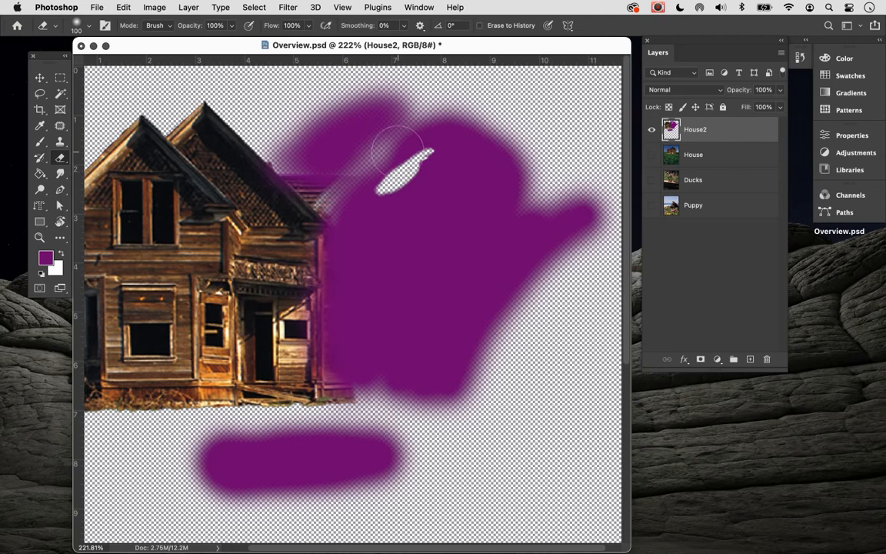
{"action": "mouse_move", "coordinate": [377, 204]}
{"action": "left_mouse_down"}
{"action": "mouse_move", "coordinate": [416, 262]}
{"action": "mouse_move", "coordinate": [382, 185]}
{"action": "mouse_move", "coordinate": [409, 198]}
{"action": "mouse_move", "coordinate": [401, 108]}
{"action": "mouse_move", "coordinate": [350, 177]}
{"action": "mouse_move", "coordinate": [385, 122]}
{"action": "mouse_move", "coordinate": [358, 183]}
{"action": "mouse_move", "coordinate": [340, 123]}
{"action": "mouse_move", "coordinate": [336, 142]}
{"action": "mouse_move", "coordinate": [287, 148]}
{"action": "mouse_move", "coordinate": [365, 183]}
{"action": "mouse_move", "coordinate": [433, 195]}
{"action": "mouse_move", "coordinate": [431, 254]}
{"action": "mouse_move", "coordinate": [493, 169]}
{"action": "mouse_move", "coordinate": [400, 323]}
{"action": "mouse_move", "coordinate": [410, 401]}
{"action": "mouse_move", "coordinate": [395, 307]}
{"action": "mouse_move", "coordinate": [350, 254]}
{"action": "left_mouse_up"}
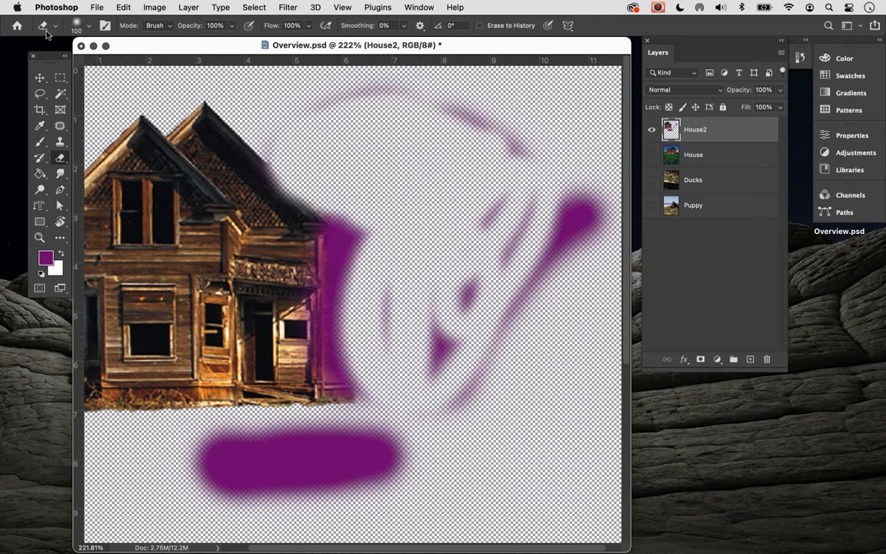
{"action": "left_click", "coordinate": [78, 27]}
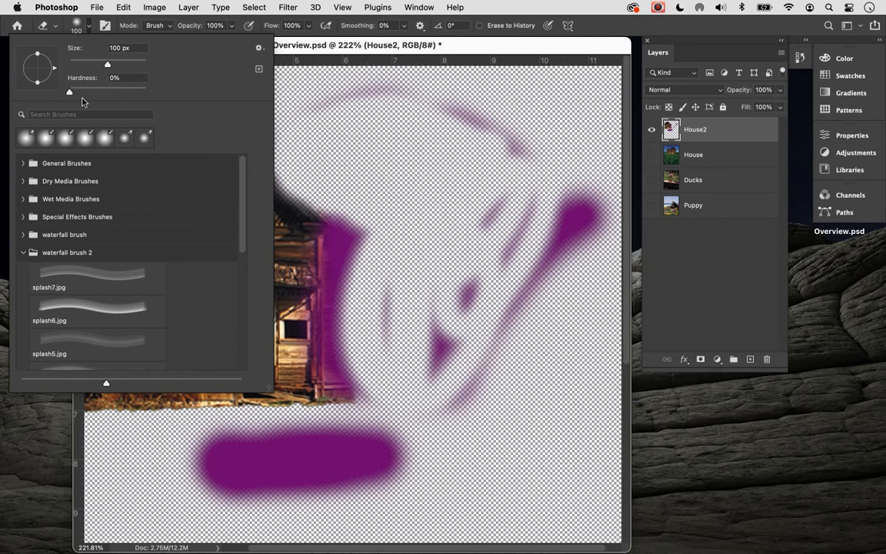
{"action": "left_click", "coordinate": [376, 143]}
Step: Paint a curved purple stroke beside House2 with the Brush, raise the flow to 100% and paint a diagonal stroke below it
{"action": "left_click", "coordinate": [41, 143]}
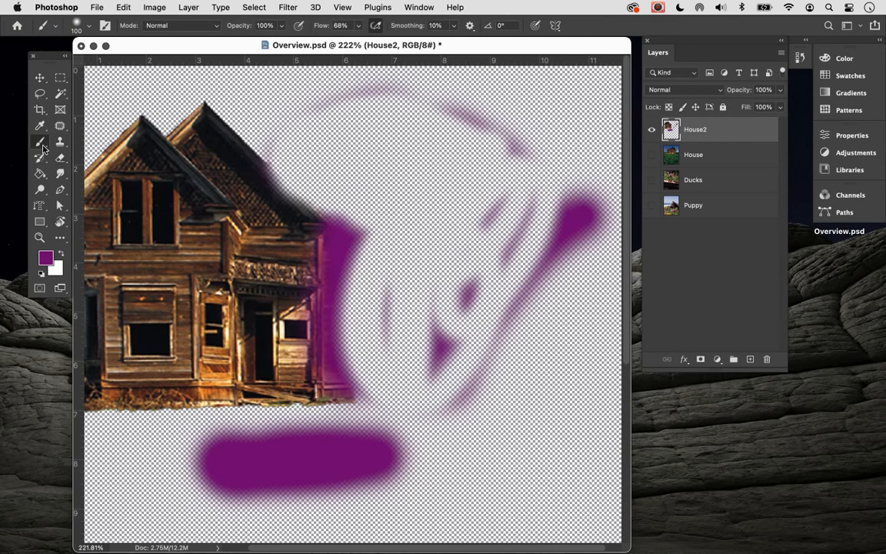
{"action": "mouse_move", "coordinate": [492, 133]}
{"action": "left_mouse_down"}
{"action": "mouse_move", "coordinate": [438, 179]}
{"action": "mouse_move", "coordinate": [408, 307]}
{"action": "mouse_move", "coordinate": [407, 265]}
{"action": "mouse_move", "coordinate": [407, 296]}
{"action": "mouse_move", "coordinate": [439, 188]}
{"action": "mouse_move", "coordinate": [490, 150]}
{"action": "left_mouse_up"}
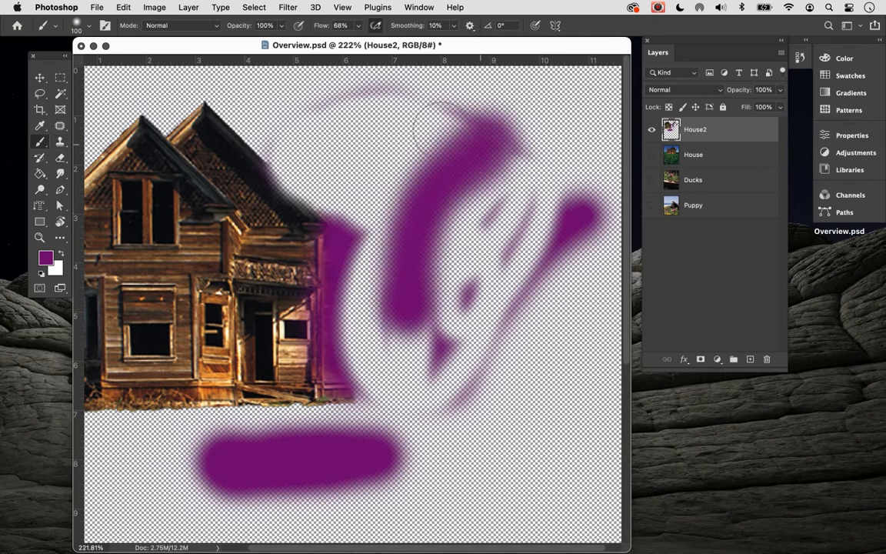
{"action": "left_click", "coordinate": [358, 28]}
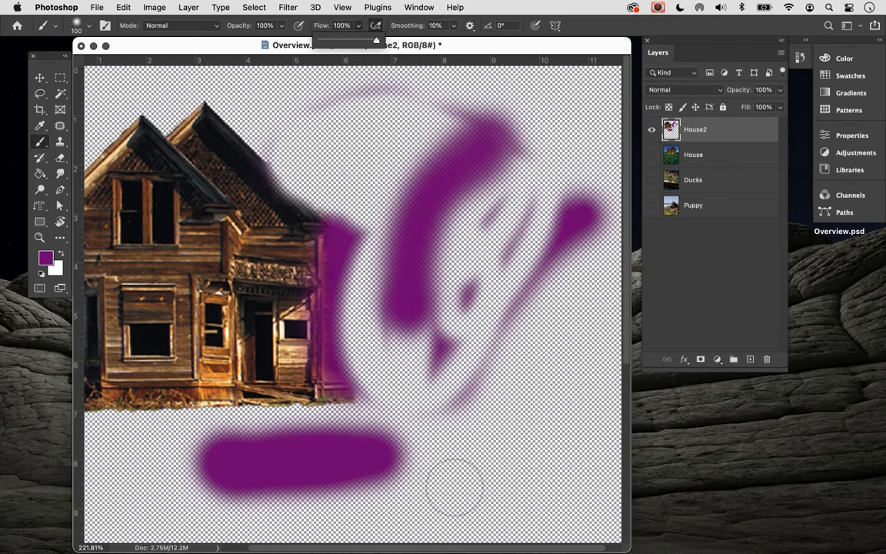
{"action": "mouse_move", "coordinate": [444, 510]}
{"action": "left_mouse_down"}
{"action": "mouse_move", "coordinate": [478, 421]}
{"action": "mouse_move", "coordinate": [548, 356]}
{"action": "left_mouse_up"}
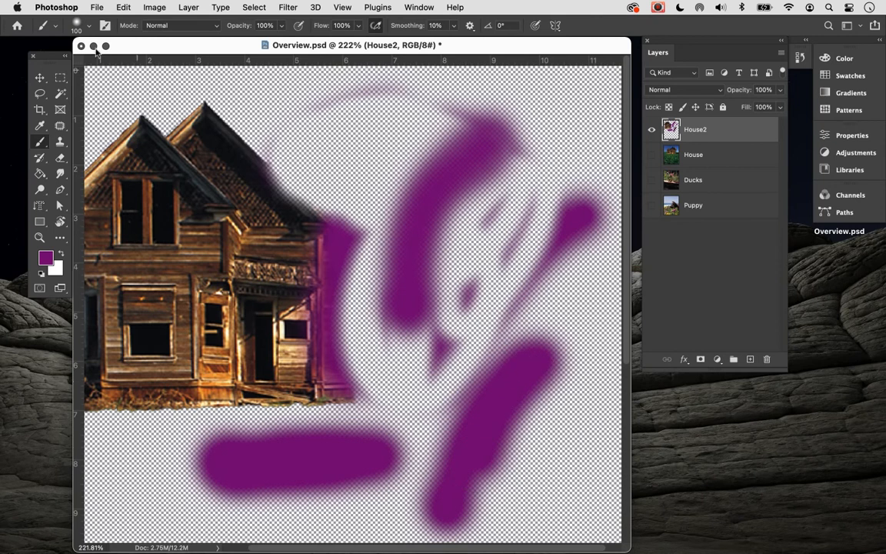
Step: Set the brush hardness to 100% and paint hard-edged purple dots and crossing diagonal strokes beside House2
{"action": "left_click", "coordinate": [41, 79]}
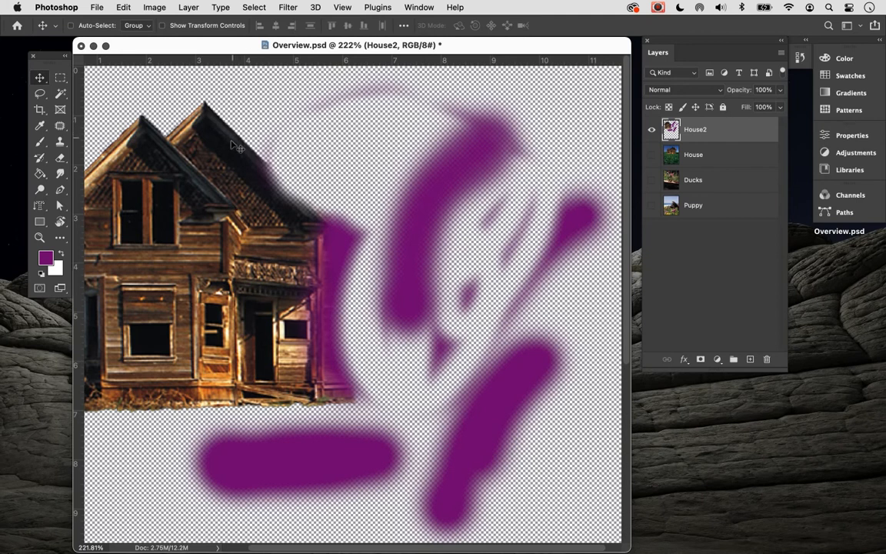
{"action": "left_click", "coordinate": [41, 144]}
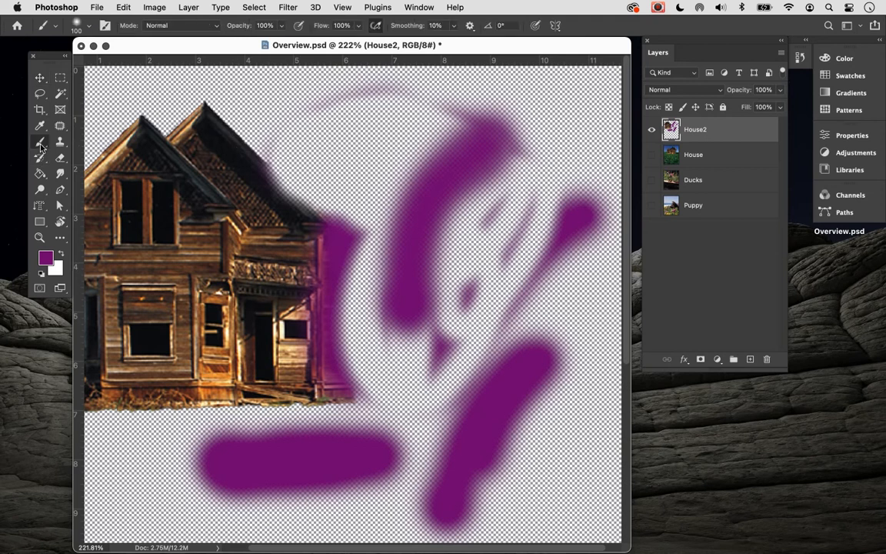
{"action": "left_click", "coordinate": [76, 25]}
{"action": "left_click_drag", "start_coordinate": [79, 94], "coordinate": [174, 91]}
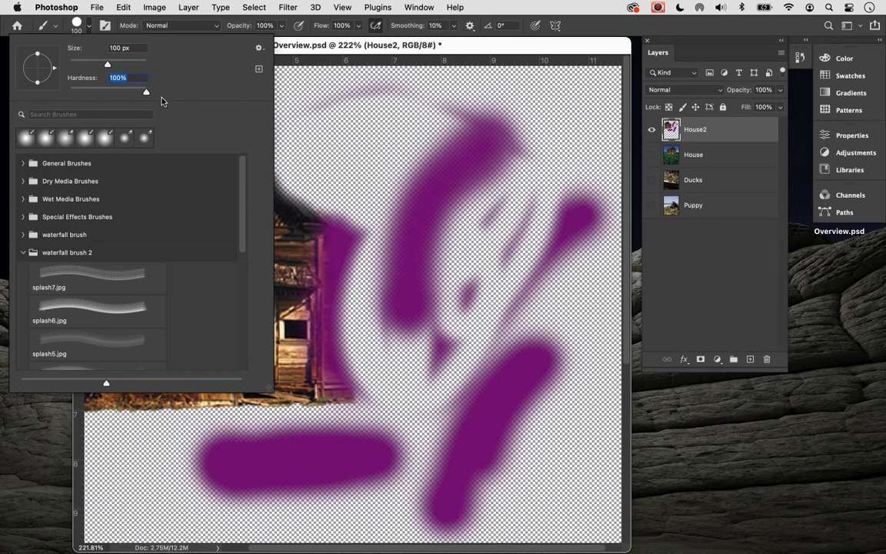
{"action": "left_click", "coordinate": [367, 136]}
{"action": "left_click", "coordinate": [370, 193]}
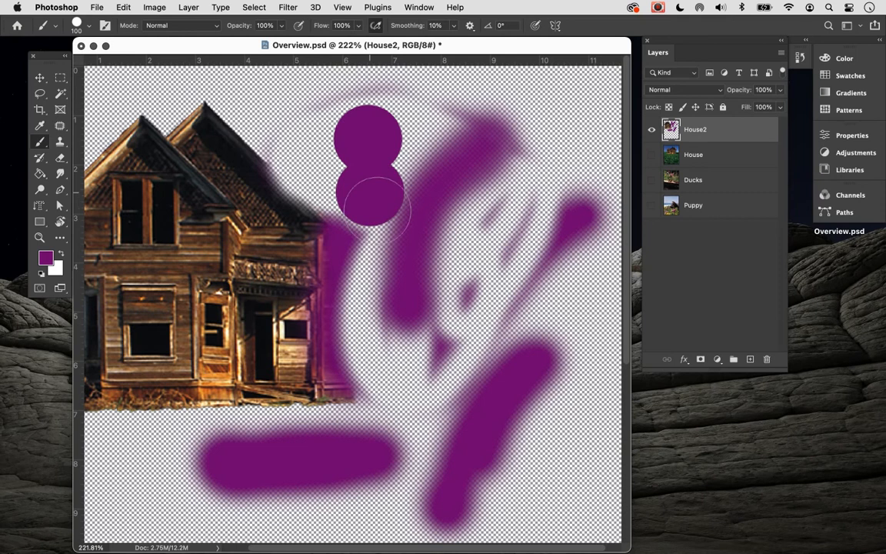
{"action": "left_click", "coordinate": [368, 246]}
{"action": "mouse_move", "coordinate": [516, 142]}
{"action": "left_mouse_down"}
{"action": "mouse_move", "coordinate": [418, 261]}
{"action": "mouse_move", "coordinate": [407, 294]}
{"action": "left_mouse_up"}
{"action": "left_click_drag", "start_coordinate": [398, 129], "coordinate": [506, 350]}
{"action": "mouse_move", "coordinate": [573, 214]}
{"action": "left_mouse_down"}
{"action": "mouse_move", "coordinate": [353, 380]}
{"action": "mouse_move", "coordinate": [354, 388]}
{"action": "left_mouse_up"}
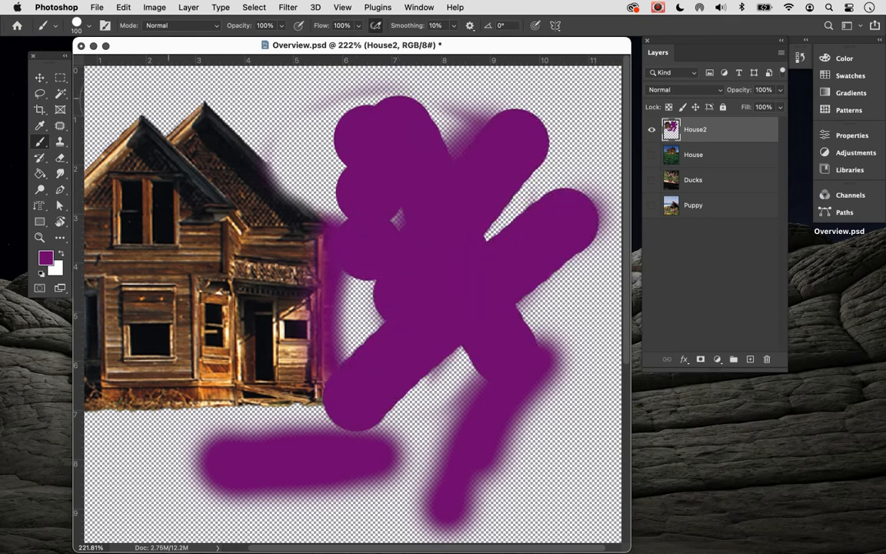
Step: Set the Eraser hardness to 100% and erase hard-edged bands through the purple strokes and House2's right wall
{"action": "left_click", "coordinate": [60, 142]}
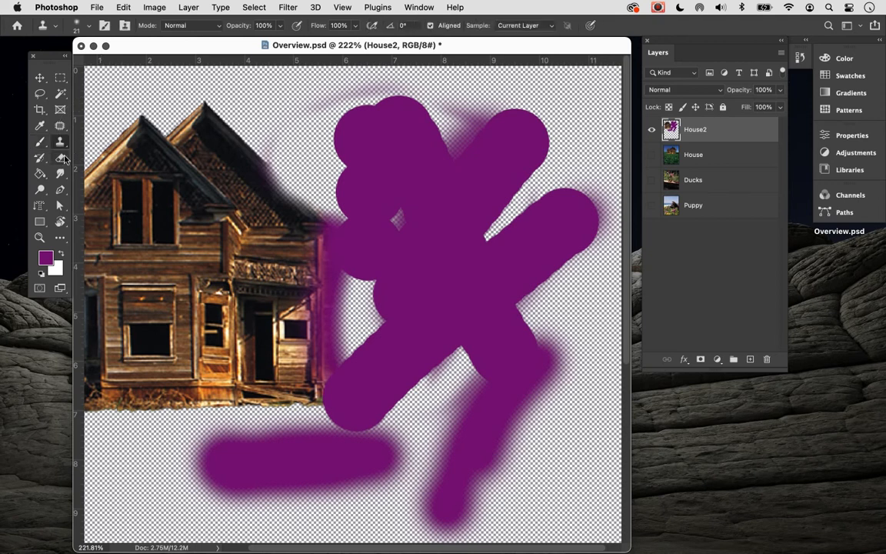
{"action": "left_click", "coordinate": [61, 158]}
{"action": "left_click", "coordinate": [77, 26]}
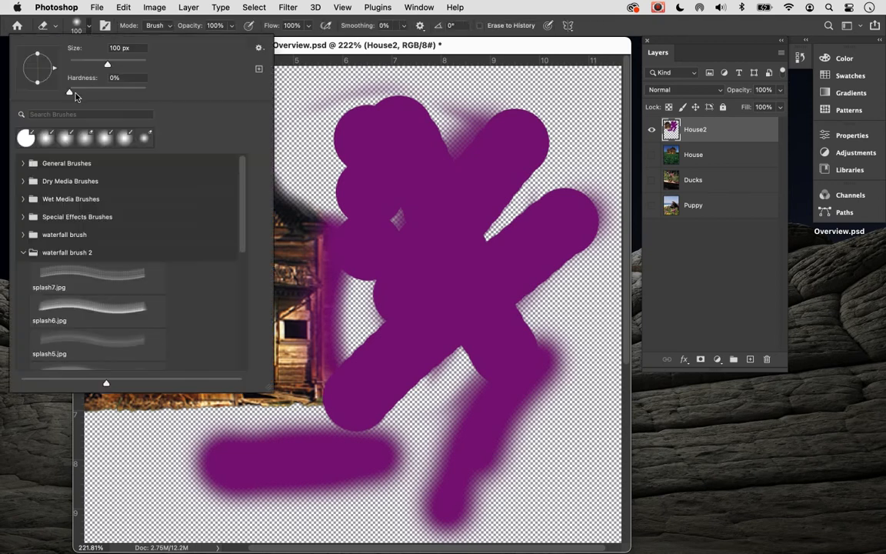
{"action": "left_click_drag", "start_coordinate": [69, 93], "coordinate": [190, 87]}
{"action": "left_click", "coordinate": [428, 123]}
{"action": "mouse_move", "coordinate": [428, 124]}
{"action": "left_mouse_down"}
{"action": "mouse_move", "coordinate": [407, 221]}
{"action": "mouse_move", "coordinate": [402, 344]}
{"action": "left_mouse_up"}
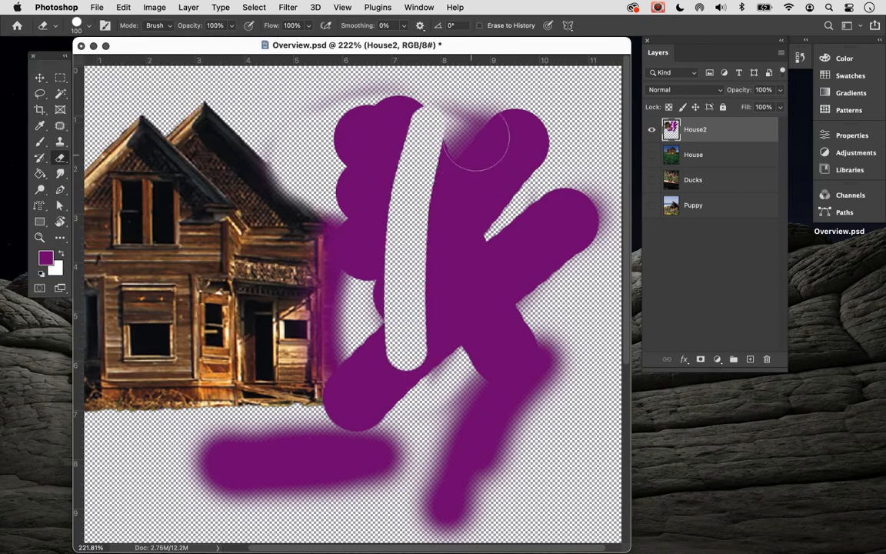
{"action": "left_click_drag", "start_coordinate": [483, 129], "coordinate": [470, 158]}
{"action": "left_click_drag", "start_coordinate": [437, 254], "coordinate": [407, 397]}
{"action": "mouse_move", "coordinate": [384, 170]}
{"action": "left_mouse_down"}
{"action": "mouse_move", "coordinate": [376, 193]}
{"action": "mouse_move", "coordinate": [375, 392]}
{"action": "mouse_move", "coordinate": [363, 394]}
{"action": "left_mouse_up"}
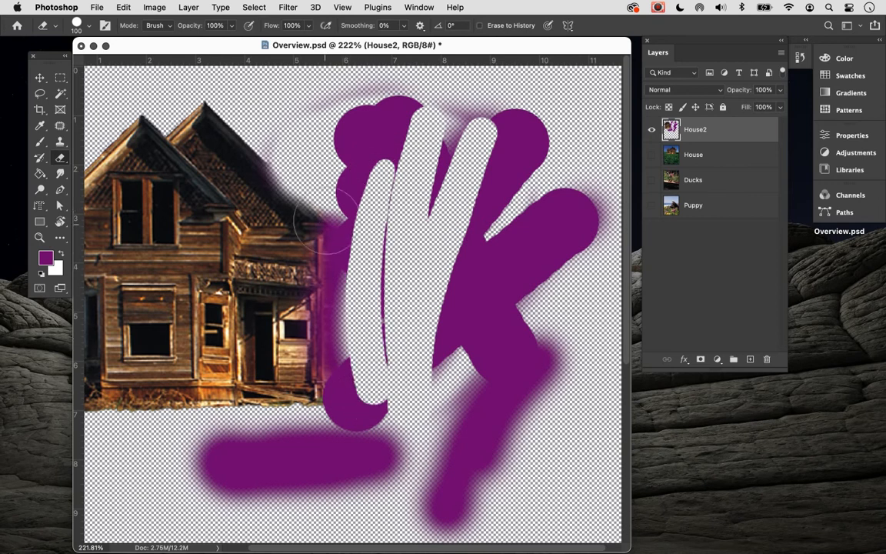
{"action": "mouse_move", "coordinate": [326, 193]}
{"action": "left_mouse_down"}
{"action": "mouse_move", "coordinate": [345, 299]}
{"action": "mouse_move", "coordinate": [330, 361]}
{"action": "left_mouse_up"}
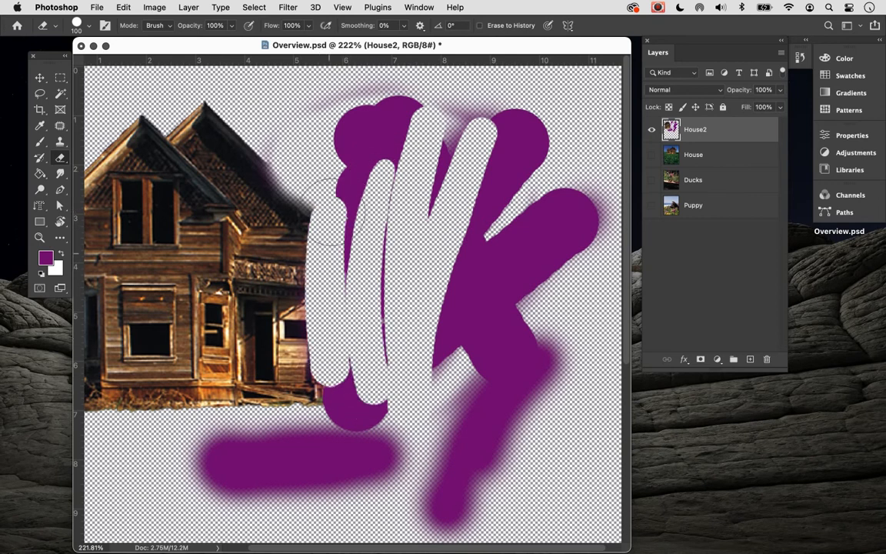
{"action": "mouse_move", "coordinate": [348, 150]}
{"action": "left_mouse_down"}
{"action": "mouse_move", "coordinate": [303, 308]}
{"action": "mouse_move", "coordinate": [308, 419]}
{"action": "mouse_move", "coordinate": [342, 139]}
{"action": "mouse_move", "coordinate": [395, 146]}
{"action": "mouse_move", "coordinate": [400, 117]}
{"action": "left_mouse_up"}
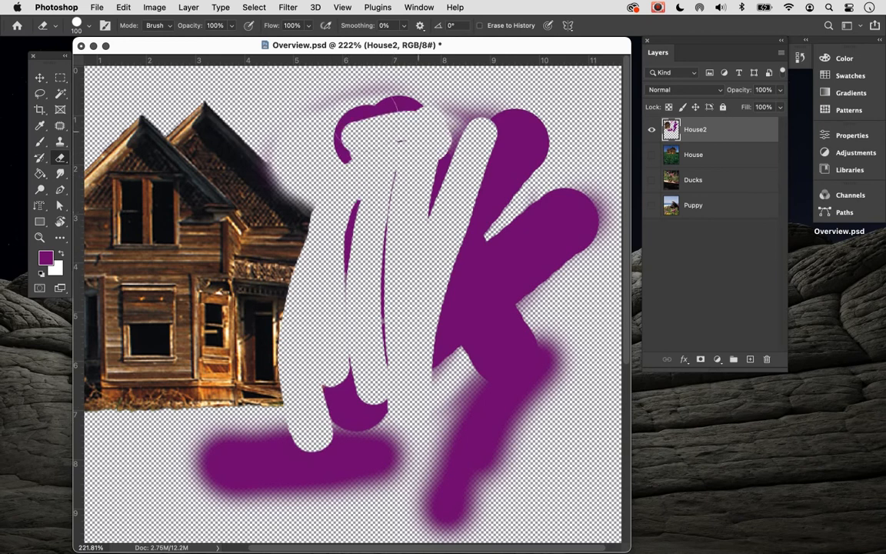
Step: Lasso the remaining purple strokes beside and below House2, delete them and clear the selection
{"action": "left_click", "coordinate": [41, 94]}
{"action": "left_click_drag", "start_coordinate": [500, 83], "coordinate": [402, 78]}
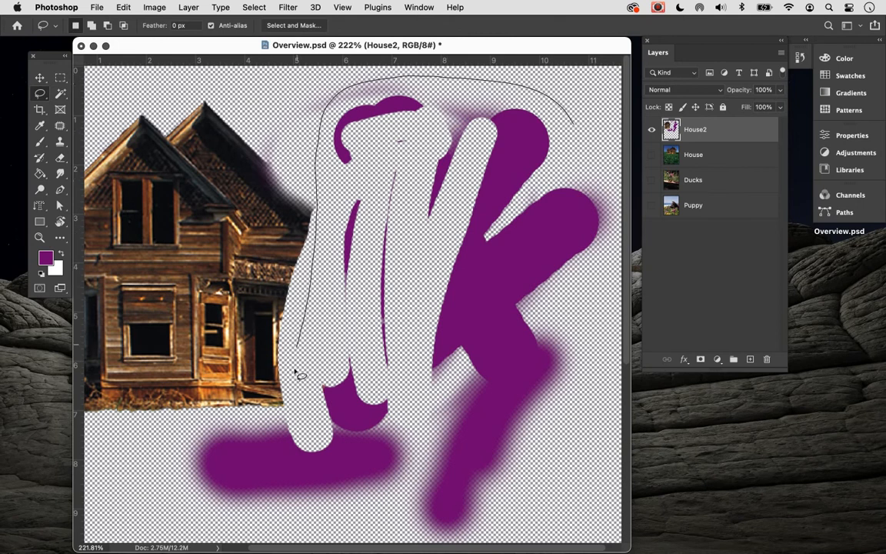
{"action": "mouse_move", "coordinate": [263, 513]}
{"action": "left_mouse_down"}
{"action": "mouse_move", "coordinate": [318, 530]}
{"action": "mouse_move", "coordinate": [413, 531]}
{"action": "mouse_move", "coordinate": [492, 495]}
{"action": "mouse_move", "coordinate": [605, 300]}
{"action": "mouse_move", "coordinate": [594, 186]}
{"action": "mouse_move", "coordinate": [564, 94]}
{"action": "left_mouse_up"}
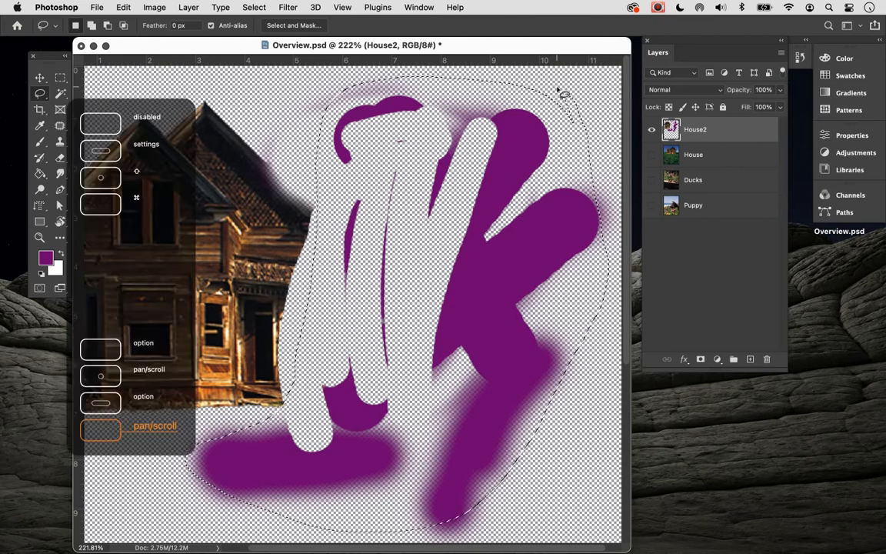
{"action": "key", "text": "Delete"}
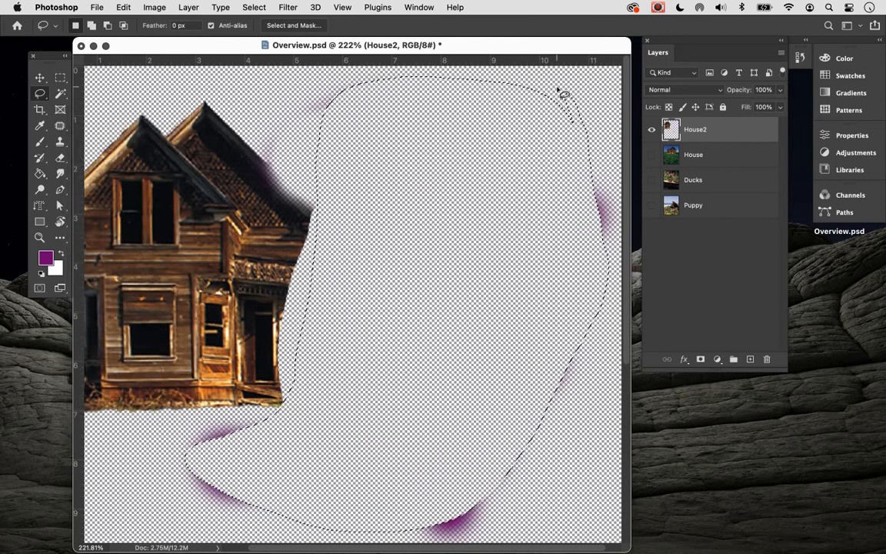
{"action": "key", "text": "super+d"}
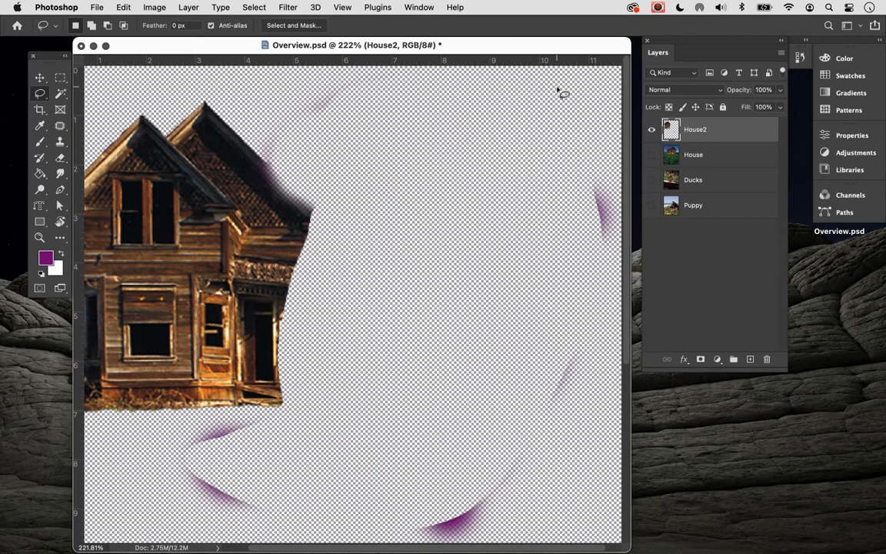
Step: Lasso the faint purple remnants just below House2 and delete them
{"action": "mouse_move", "coordinate": [259, 275]}
{"action": "left_mouse_down"}
{"action": "mouse_move", "coordinate": [348, 253]}
{"action": "mouse_move", "coordinate": [333, 263]}
{"action": "left_mouse_up"}
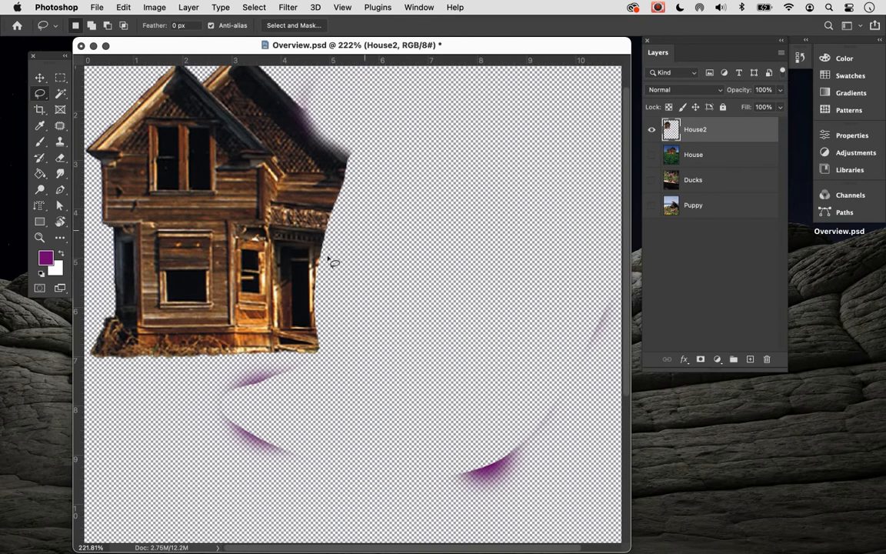
{"action": "mouse_move", "coordinate": [228, 389]}
{"action": "left_mouse_down"}
{"action": "mouse_move", "coordinate": [350, 453]}
{"action": "mouse_move", "coordinate": [329, 379]}
{"action": "mouse_move", "coordinate": [293, 359]}
{"action": "left_mouse_up"}
{"action": "key", "text": "BackSpace"}
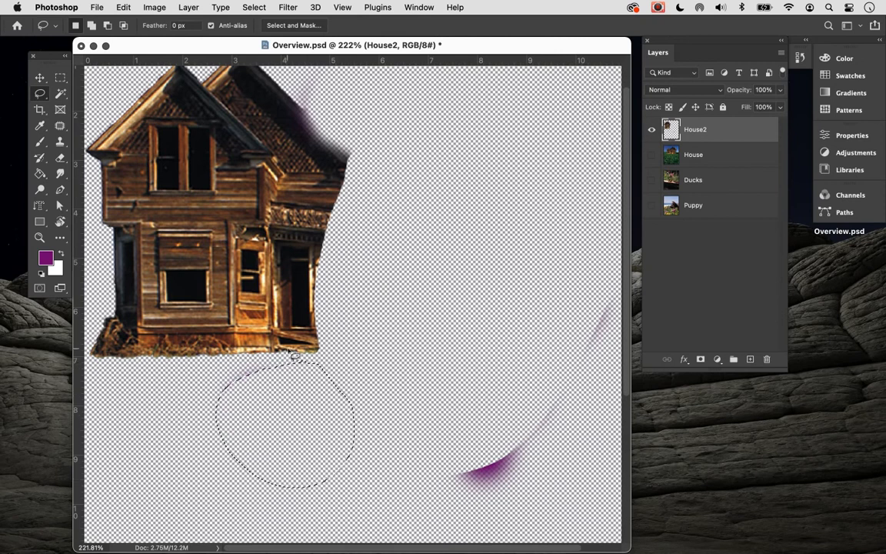
Step: Lasso and delete the purple remnants in the empty area far to the right of House2
{"action": "mouse_move", "coordinate": [561, 349]}
{"action": "left_mouse_down"}
{"action": "mouse_move", "coordinate": [535, 352]}
{"action": "mouse_move", "coordinate": [434, 438]}
{"action": "mouse_move", "coordinate": [474, 523]}
{"action": "mouse_move", "coordinate": [573, 397]}
{"action": "mouse_move", "coordinate": [475, 348]}
{"action": "left_mouse_up"}
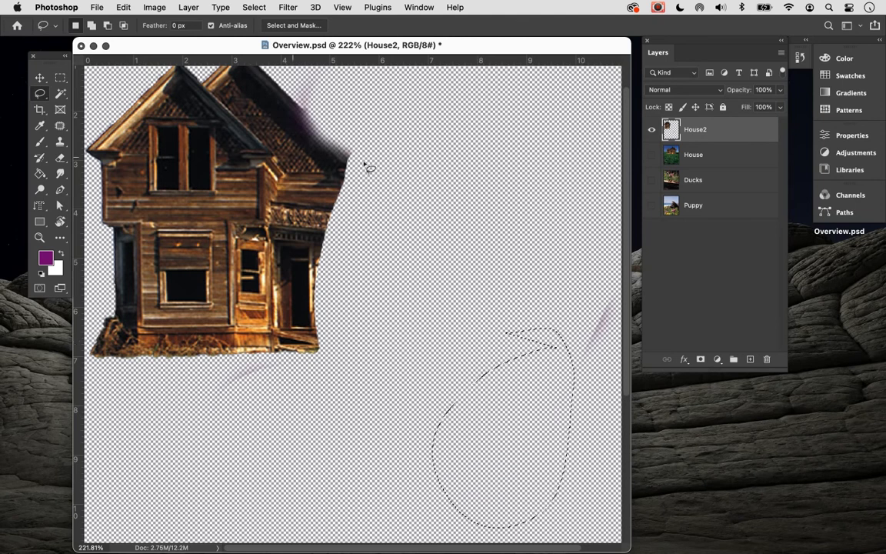
{"action": "key", "text": "super+d"}
{"action": "left_click_drag", "start_coordinate": [426, 199], "coordinate": [276, 257]}
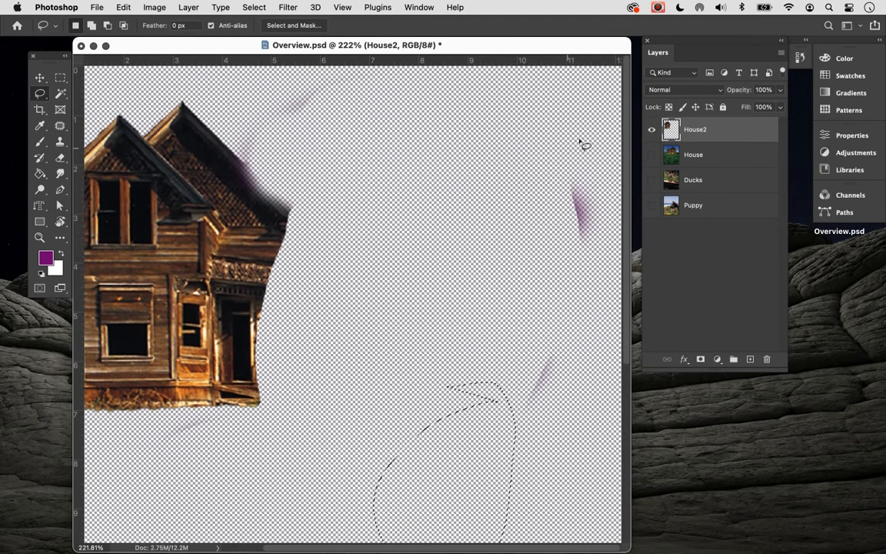
{"action": "mouse_move", "coordinate": [586, 124]}
{"action": "left_mouse_down"}
{"action": "mouse_move", "coordinate": [439, 461]}
{"action": "mouse_move", "coordinate": [631, 148]}
{"action": "mouse_move", "coordinate": [454, 141]}
{"action": "left_mouse_up"}
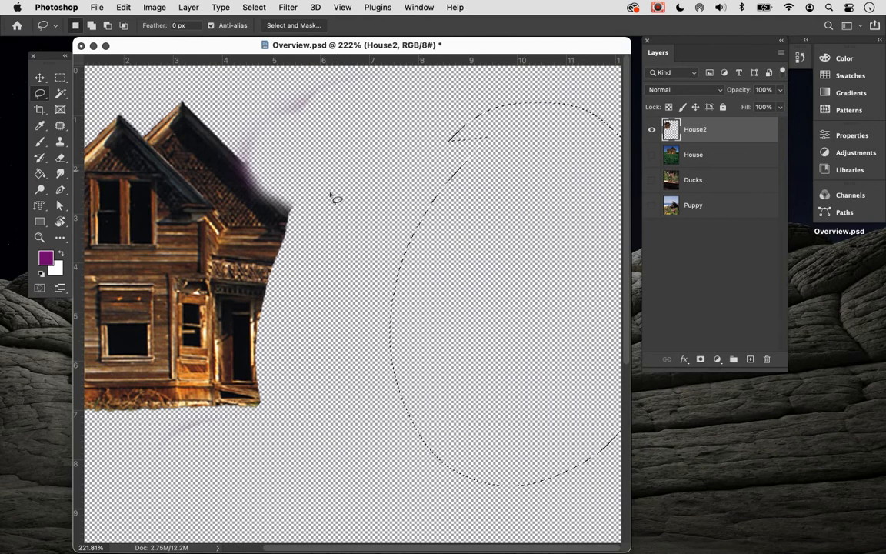
{"action": "key", "text": "super+d"}
Step: Lasso and delete the purple haze along House2's right roof slope and clear the selection
{"action": "left_click_drag", "start_coordinate": [415, 248], "coordinate": [472, 249]}
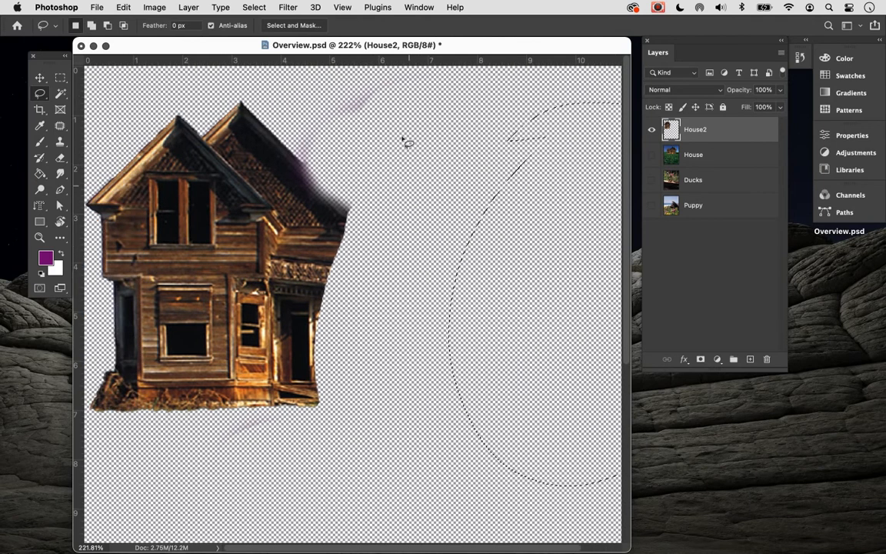
{"action": "left_click_drag", "start_coordinate": [408, 91], "coordinate": [329, 108]}
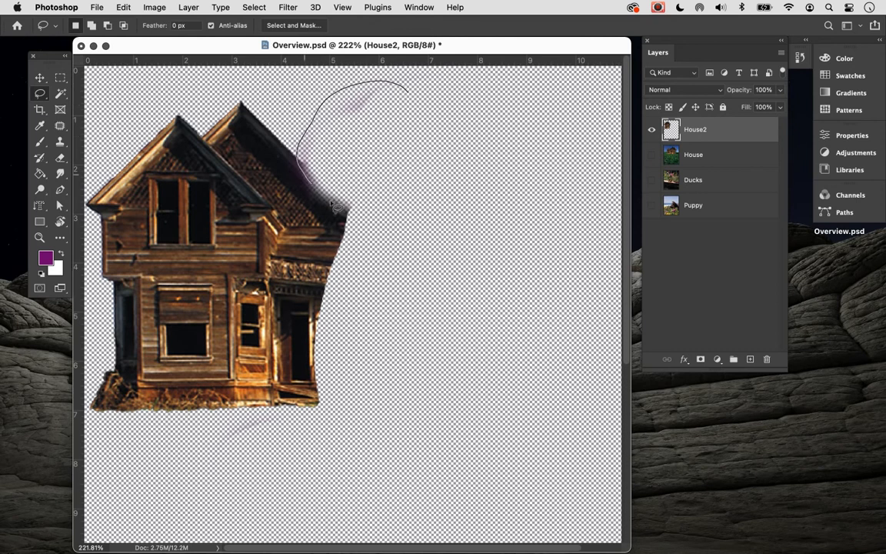
{"action": "left_click_drag", "start_coordinate": [413, 173], "coordinate": [387, 93]}
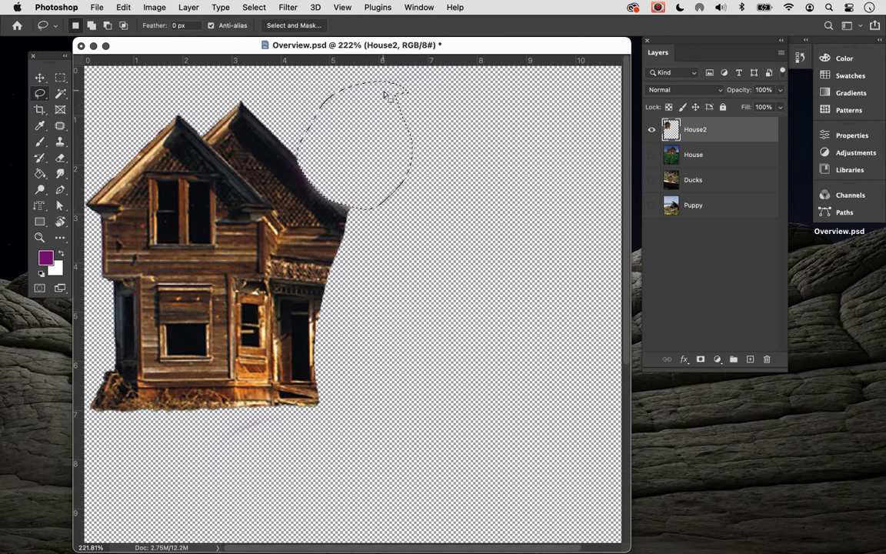
{"action": "key", "text": "super+d"}
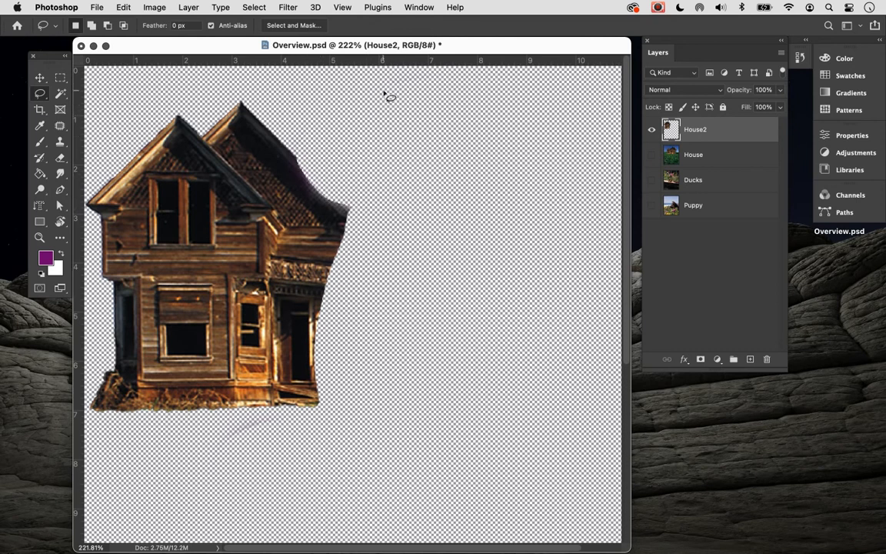
Step: Erase House2's side wall below the roof corner down to the porch roof with a 35 px Eraser
{"action": "left_click", "coordinate": [61, 158]}
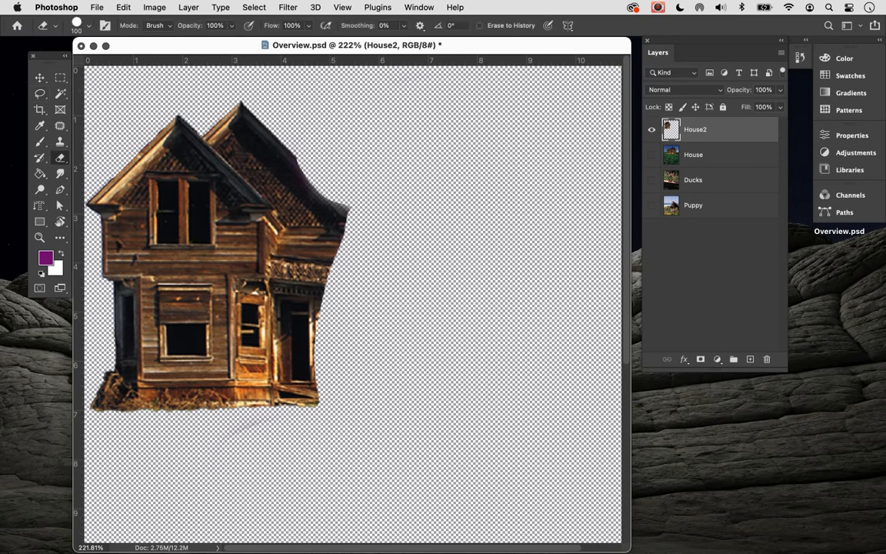
{"action": "key", "text": "bracketleft"}
{"action": "key", "text": "bracketleft"}
{"action": "key", "text": "bracketleft"}
{"action": "key", "text": "bracketleft"}
{"action": "key", "text": "bracketleft"}
{"action": "key", "text": "super+equal"}
{"action": "key", "text": "super+equal"}
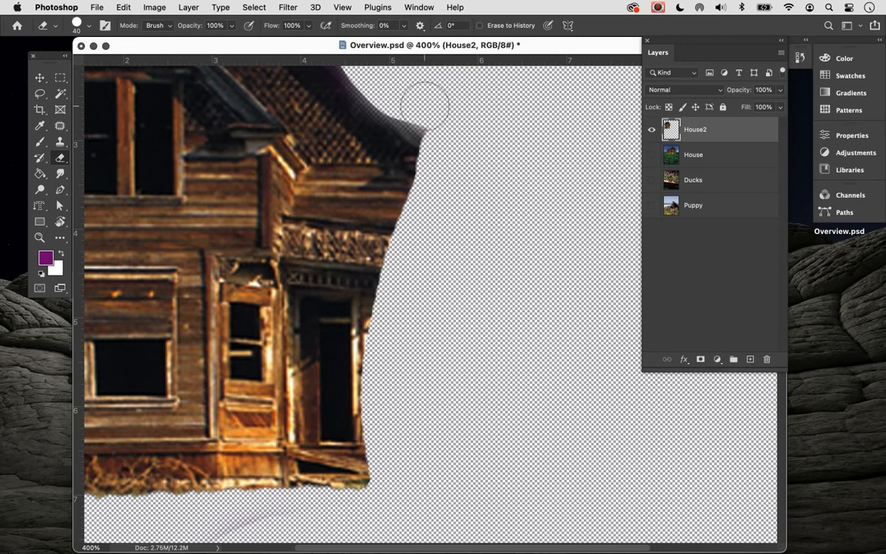
{"action": "key", "text": "bracketleft"}
{"action": "mouse_move", "coordinate": [409, 139]}
{"action": "left_mouse_down"}
{"action": "mouse_move", "coordinate": [394, 185]}
{"action": "mouse_move", "coordinate": [405, 220]}
{"action": "mouse_move", "coordinate": [393, 158]}
{"action": "left_mouse_up"}
{"action": "mouse_move", "coordinate": [362, 207]}
{"action": "left_mouse_down"}
{"action": "mouse_move", "coordinate": [343, 154]}
{"action": "mouse_move", "coordinate": [331, 177]}
{"action": "mouse_move", "coordinate": [327, 146]}
{"action": "mouse_move", "coordinate": [369, 119]}
{"action": "mouse_move", "coordinate": [311, 150]}
{"action": "mouse_move", "coordinate": [303, 181]}
{"action": "mouse_move", "coordinate": [300, 154]}
{"action": "mouse_move", "coordinate": [344, 132]}
{"action": "mouse_move", "coordinate": [286, 146]}
{"action": "mouse_move", "coordinate": [312, 145]}
{"action": "left_mouse_up"}
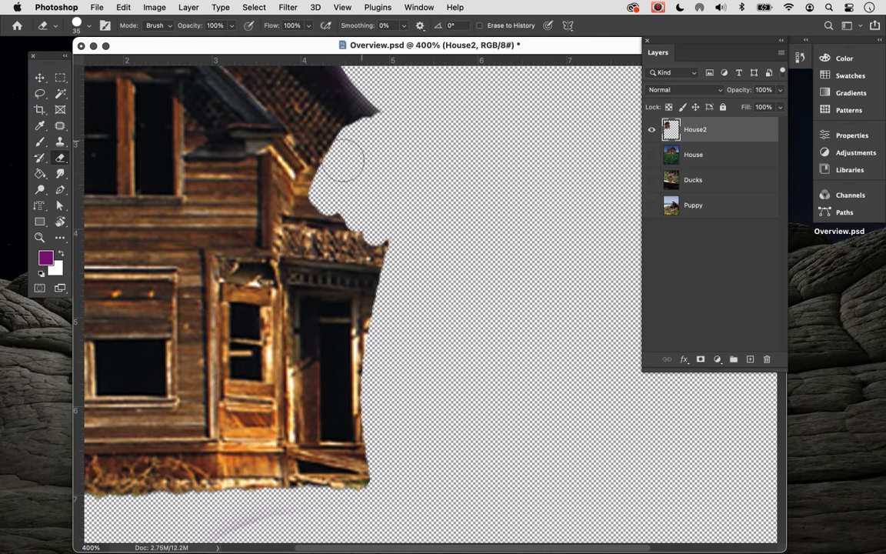
Step: Set the Eraser to 8% hardness and 37% flow and erase along the outer edge of House2's porch roof
{"action": "left_click", "coordinate": [77, 24]}
{"action": "left_click_drag", "start_coordinate": [141, 92], "coordinate": [78, 95]}
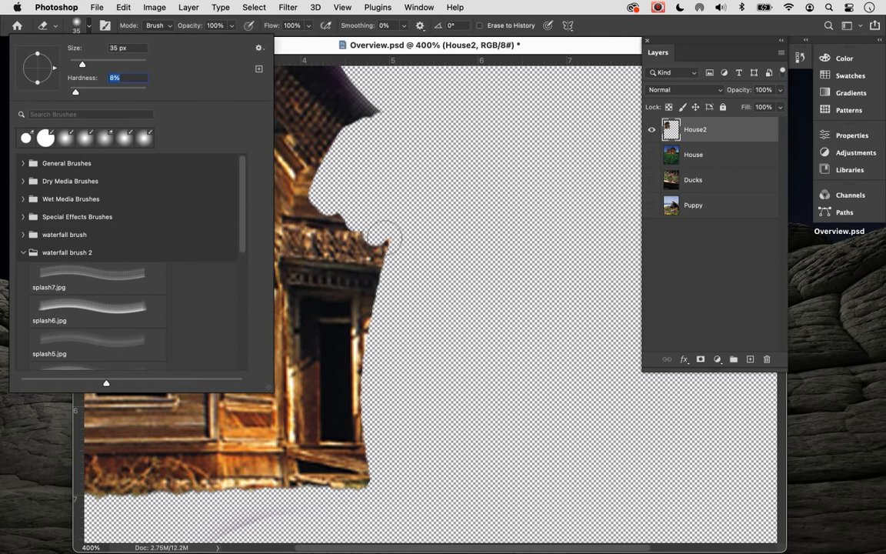
{"action": "key", "text": "Return"}
{"action": "mouse_move", "coordinate": [356, 240]}
{"action": "left_mouse_down"}
{"action": "mouse_move", "coordinate": [354, 248]}
{"action": "mouse_move", "coordinate": [350, 239]}
{"action": "left_mouse_up"}
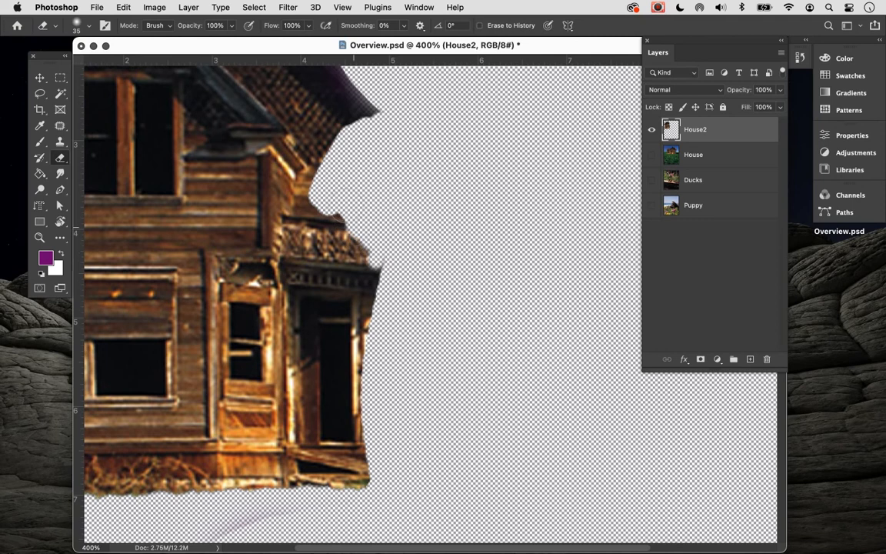
{"action": "left_click_drag", "start_coordinate": [307, 29], "coordinate": [289, 46]}
{"action": "mouse_move", "coordinate": [366, 239]}
{"action": "left_mouse_down"}
{"action": "mouse_move", "coordinate": [308, 185]}
{"action": "mouse_move", "coordinate": [322, 202]}
{"action": "mouse_move", "coordinate": [292, 186]}
{"action": "mouse_move", "coordinate": [350, 227]}
{"action": "mouse_move", "coordinate": [380, 276]}
{"action": "left_mouse_up"}
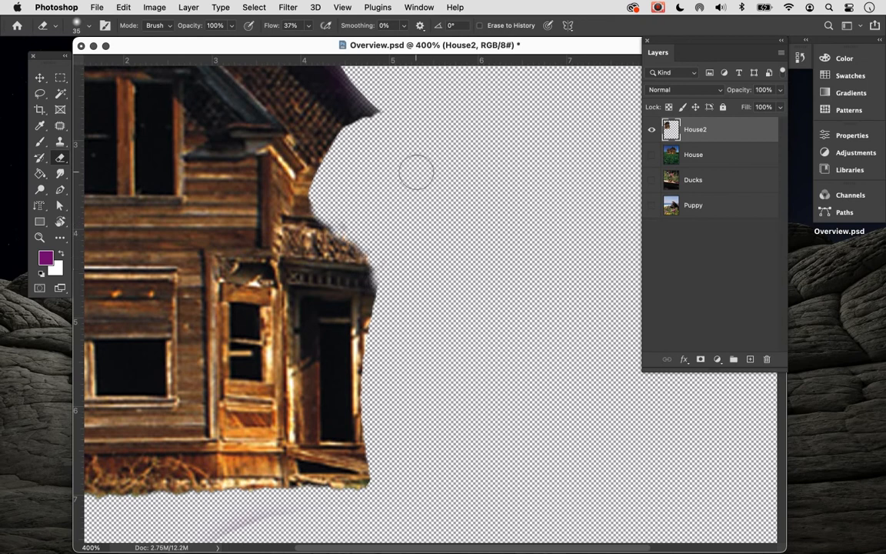
Step: Reset the foreground and background colors to their defaults and erase a large oval through the middle of House2
{"action": "key", "text": "super+minus"}
{"action": "key", "text": "super+minus"}
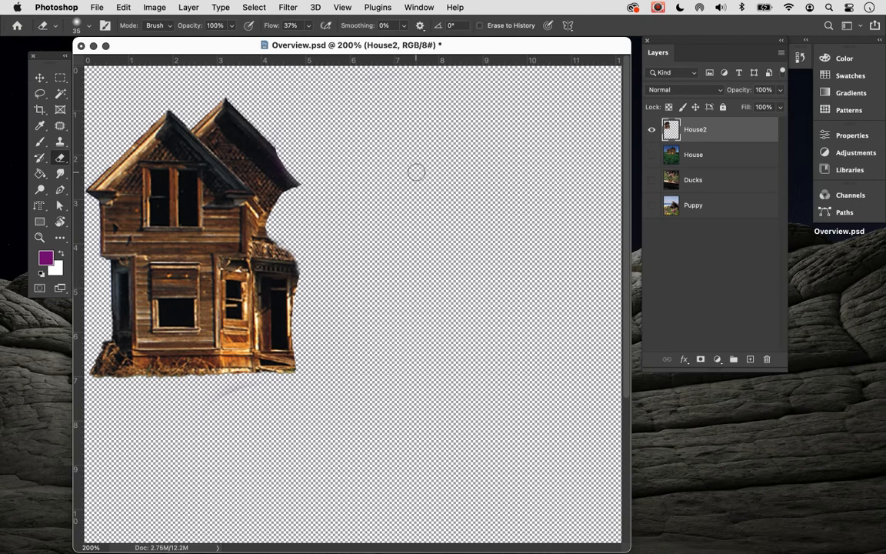
{"action": "left_click", "coordinate": [41, 274]}
{"action": "mouse_move", "coordinate": [186, 163]}
{"action": "left_mouse_down"}
{"action": "mouse_move", "coordinate": [193, 227]}
{"action": "mouse_move", "coordinate": [146, 231]}
{"action": "mouse_move", "coordinate": [147, 157]}
{"action": "mouse_move", "coordinate": [219, 254]}
{"action": "mouse_move", "coordinate": [185, 304]}
{"action": "mouse_move", "coordinate": [142, 231]}
{"action": "mouse_move", "coordinate": [177, 277]}
{"action": "mouse_move", "coordinate": [196, 265]}
{"action": "mouse_move", "coordinate": [132, 280]}
{"action": "mouse_move", "coordinate": [209, 227]}
{"action": "mouse_move", "coordinate": [204, 252]}
{"action": "mouse_move", "coordinate": [229, 167]}
{"action": "mouse_move", "coordinate": [241, 182]}
{"action": "mouse_move", "coordinate": [246, 222]}
{"action": "left_mouse_up"}
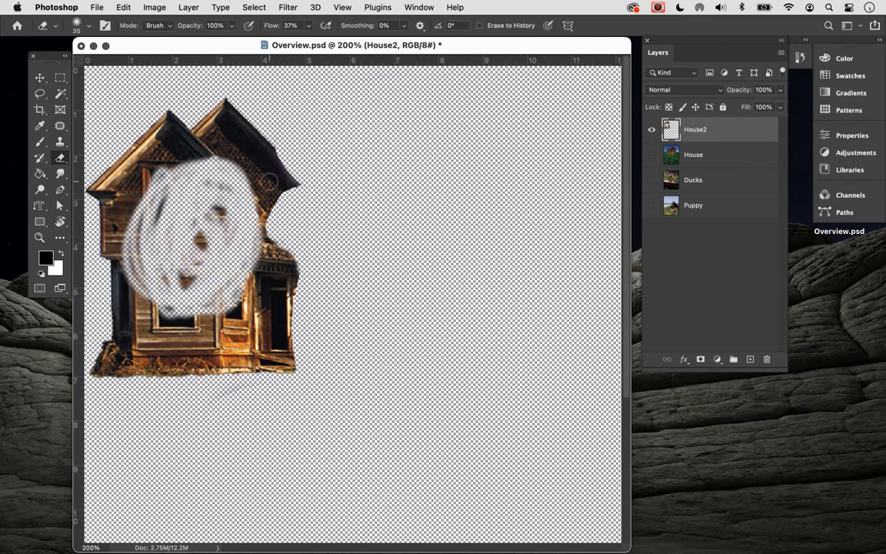
{"action": "mouse_move", "coordinate": [196, 163]}
{"action": "left_mouse_down"}
{"action": "mouse_move", "coordinate": [144, 189]}
{"action": "mouse_move", "coordinate": [179, 219]}
{"action": "mouse_move", "coordinate": [173, 206]}
{"action": "left_mouse_up"}
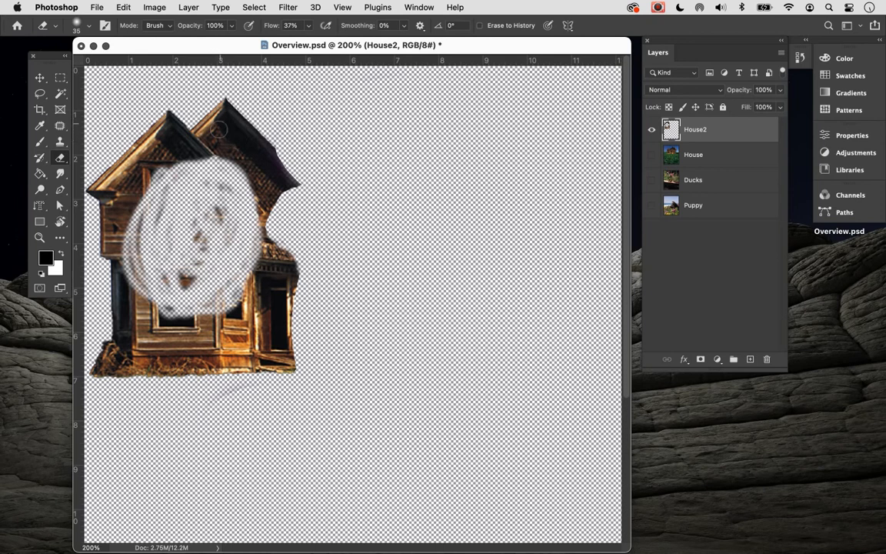
Step: Duplicate the House2 layer with the Move tool active, then delete both the copy and the original House2 layer
{"action": "left_click", "coordinate": [40, 78]}
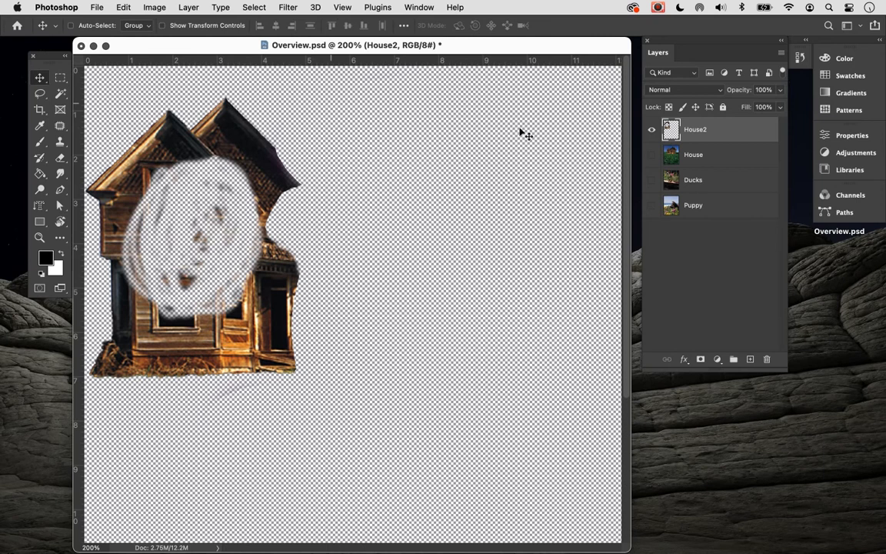
{"action": "left_click_drag", "start_coordinate": [696, 137], "coordinate": [752, 360]}
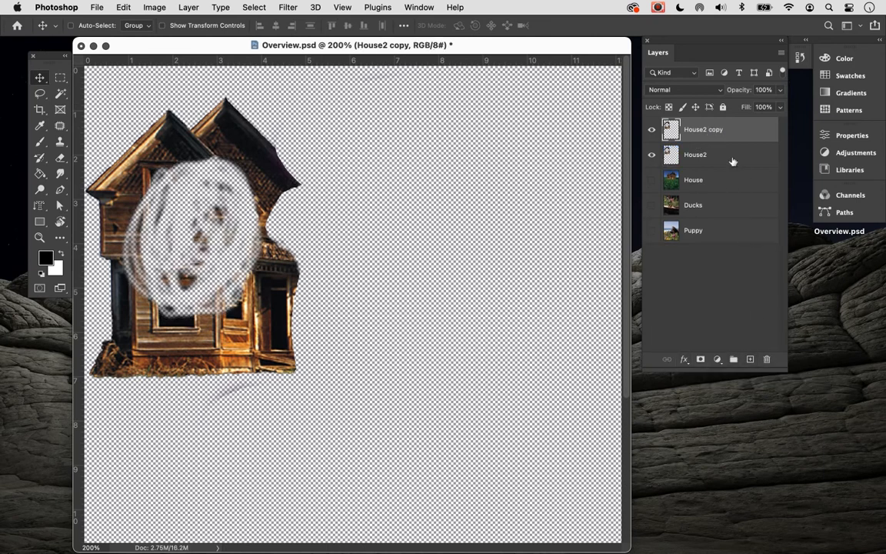
{"action": "left_click_drag", "start_coordinate": [739, 125], "coordinate": [760, 361]}
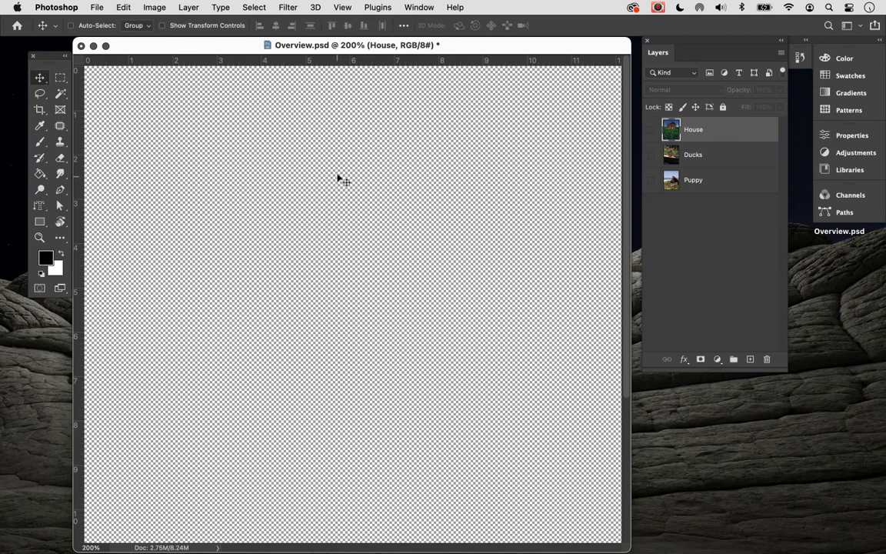
Step: Save the document to the Desktop as a separate Photoshop file named Overview_pratice.psd
{"action": "left_click", "coordinate": [86, 7]}
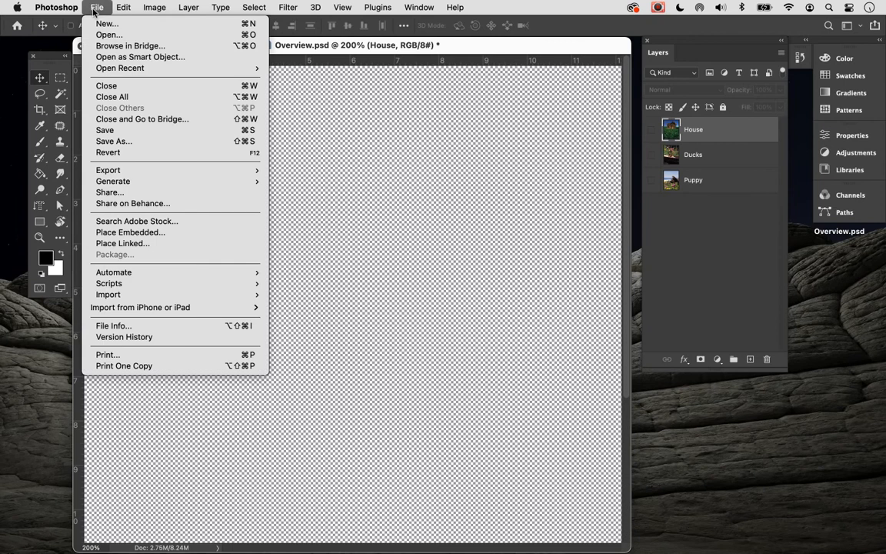
{"action": "left_click", "coordinate": [112, 140]}
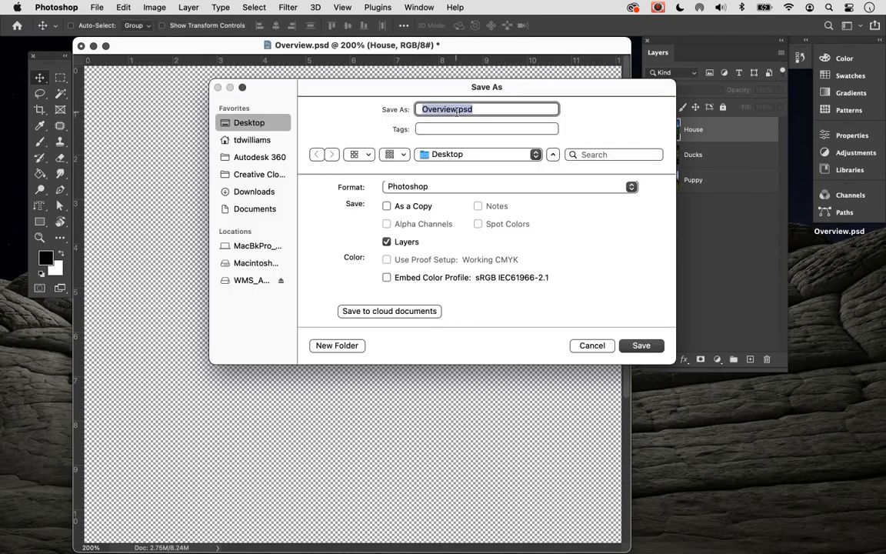
{"action": "left_click", "coordinate": [457, 110]}
{"action": "type", "text": "_"}
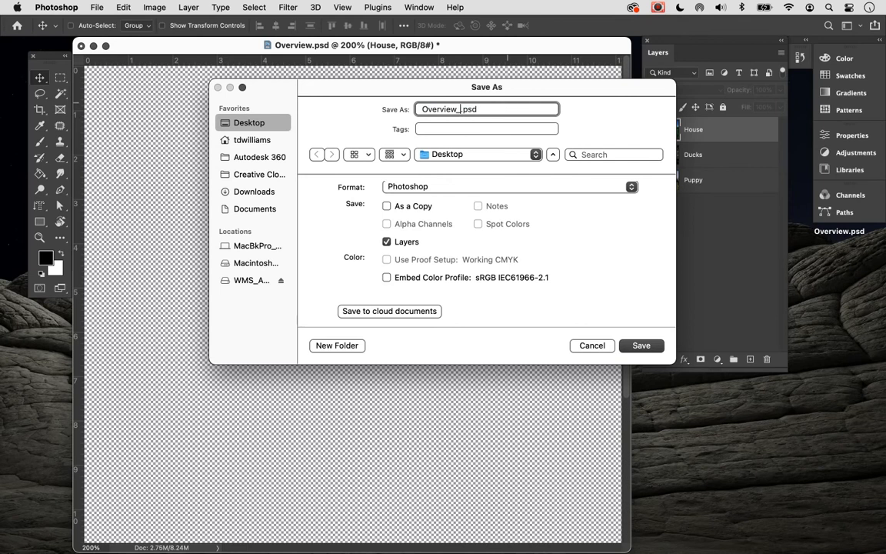
{"action": "type", "text": "pratice"}
{"action": "key", "text": "Return"}
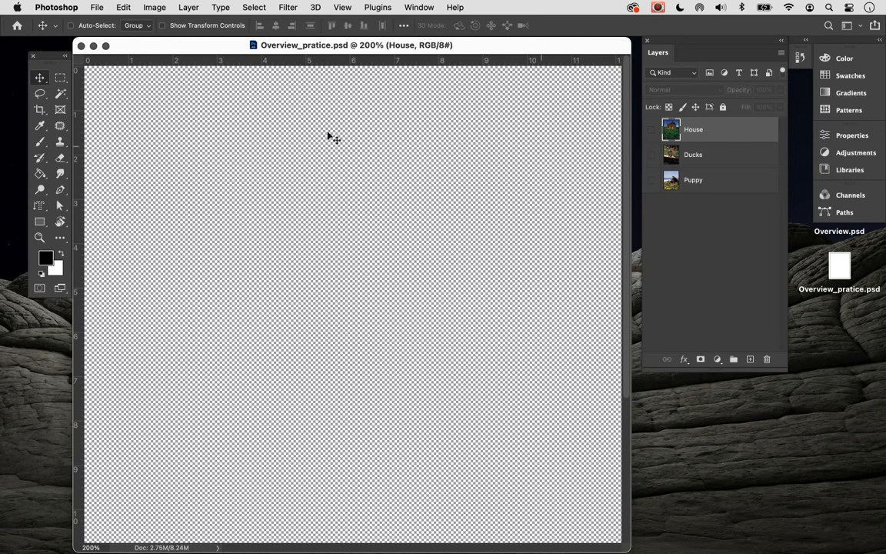
Step: Show the Ducks layer, make it the active layer and select the two ducks with Select Subject, keeping the Lasso tool ready
{"action": "key", "text": "l"}
{"action": "key", "text": "v"}
{"action": "left_click", "coordinate": [652, 155]}
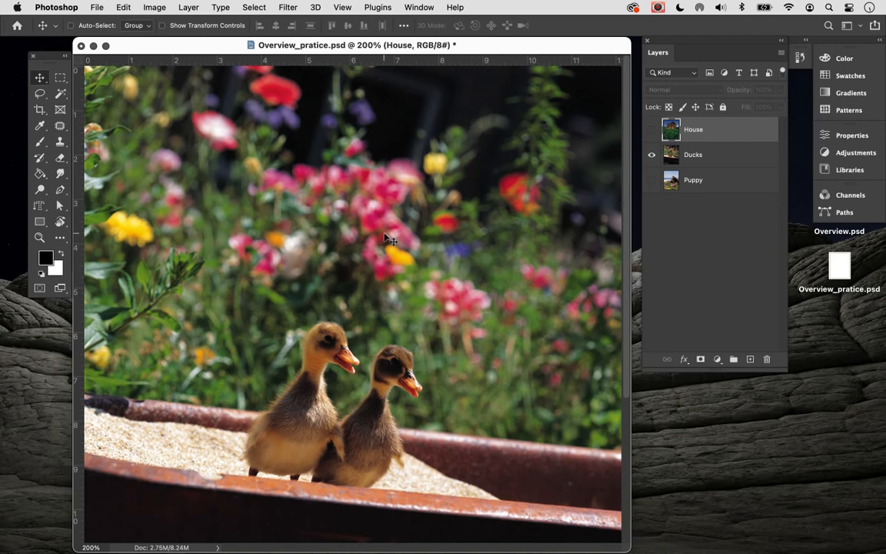
{"action": "left_click", "coordinate": [252, 8]}
{"action": "left_click", "coordinate": [250, 21]}
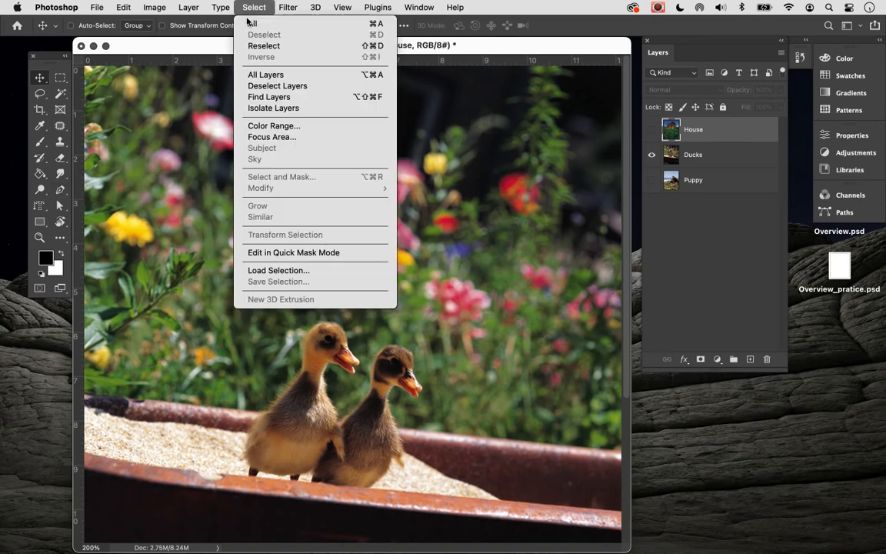
{"action": "left_click", "coordinate": [38, 88]}
{"action": "left_click", "coordinate": [38, 87]}
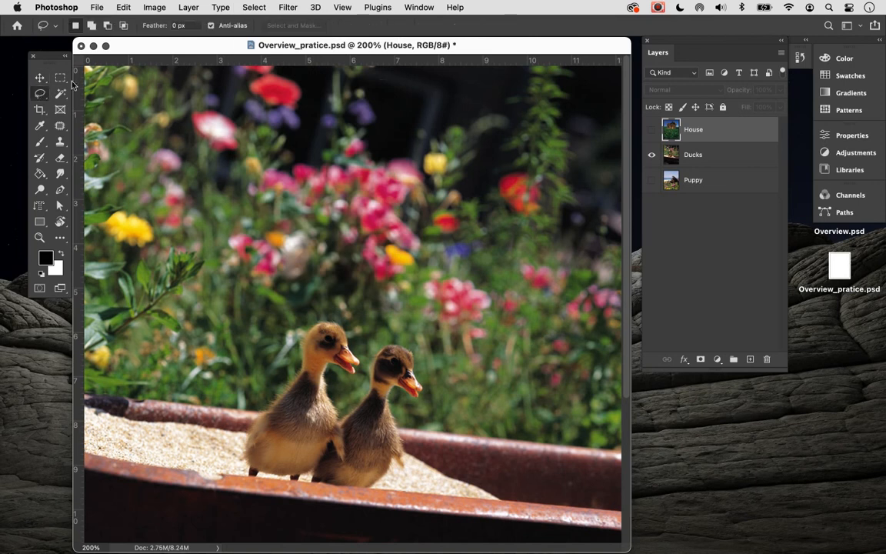
{"action": "left_click", "coordinate": [254, 8]}
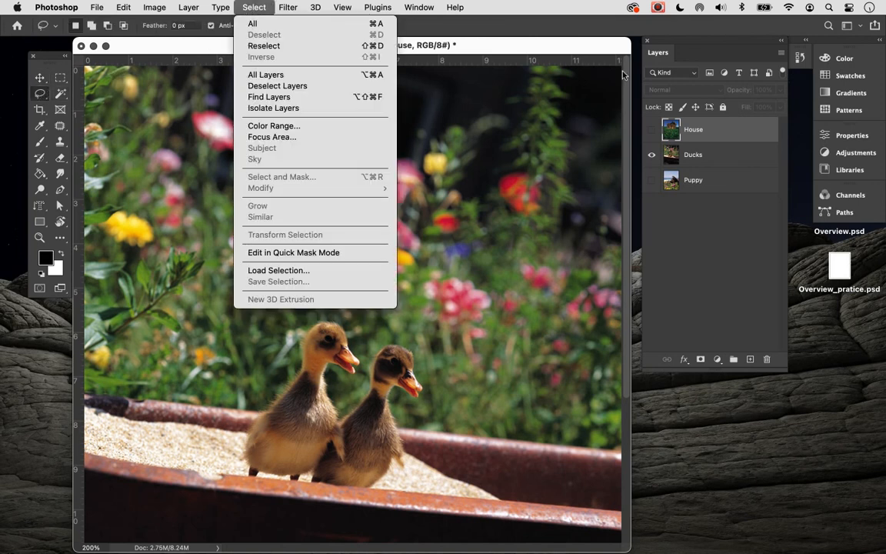
{"action": "left_click", "coordinate": [704, 154]}
{"action": "left_click", "coordinate": [714, 157]}
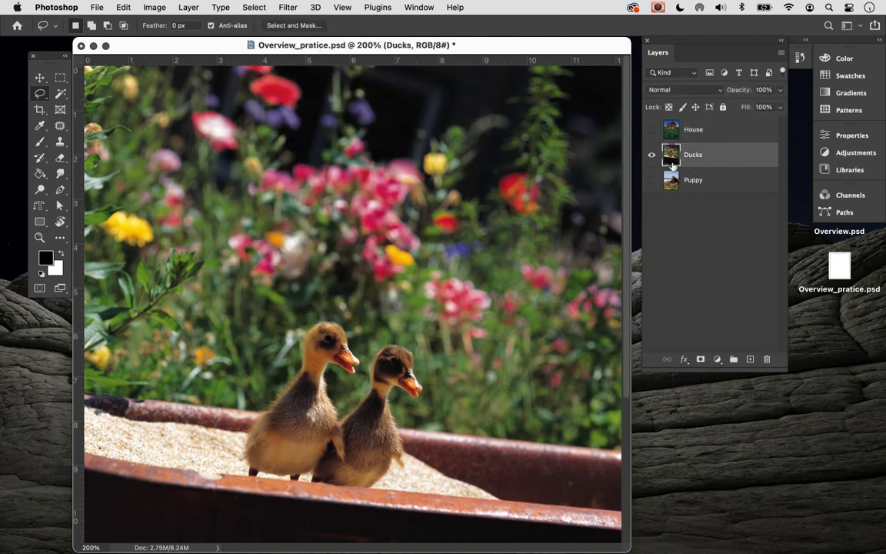
{"action": "left_click", "coordinate": [254, 7]}
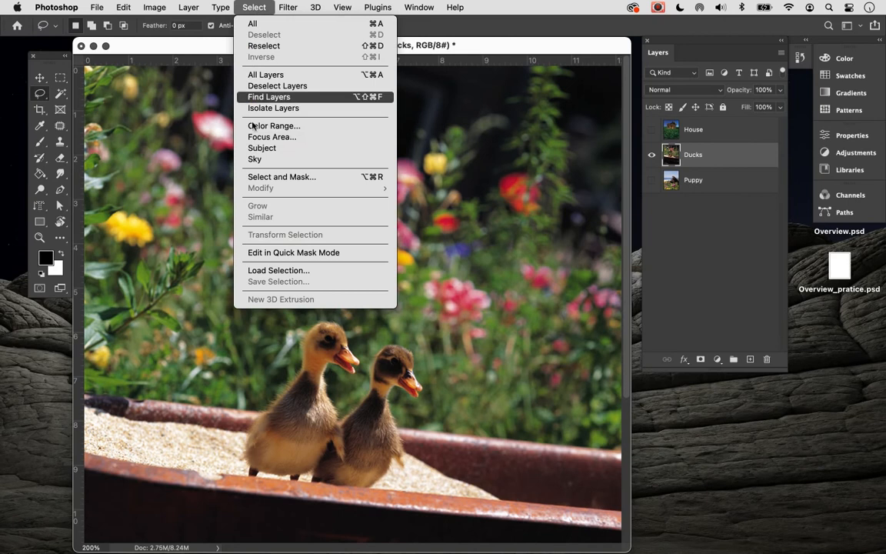
{"action": "left_click", "coordinate": [260, 148]}
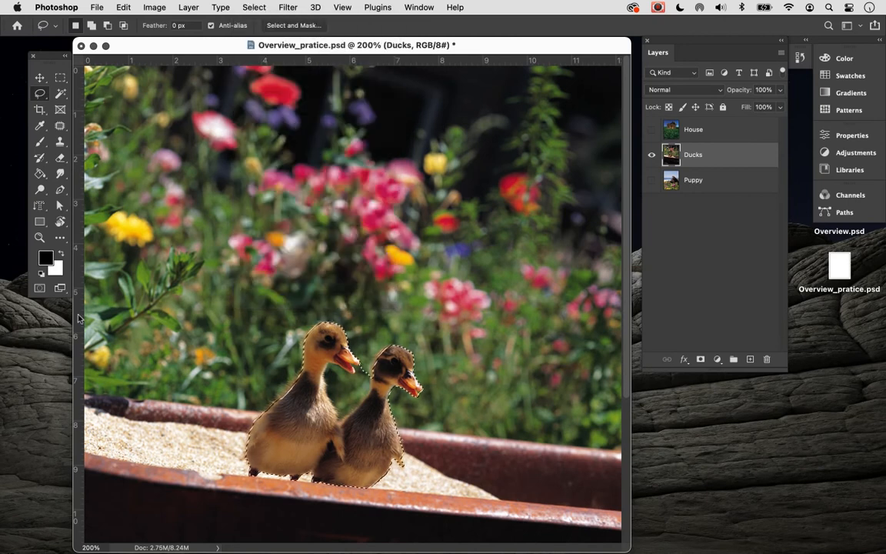
Step: Move the Layers panel clear of the ducks and subtract the background between them from the selection with the Lasso
{"action": "key", "text": "super+equal"}
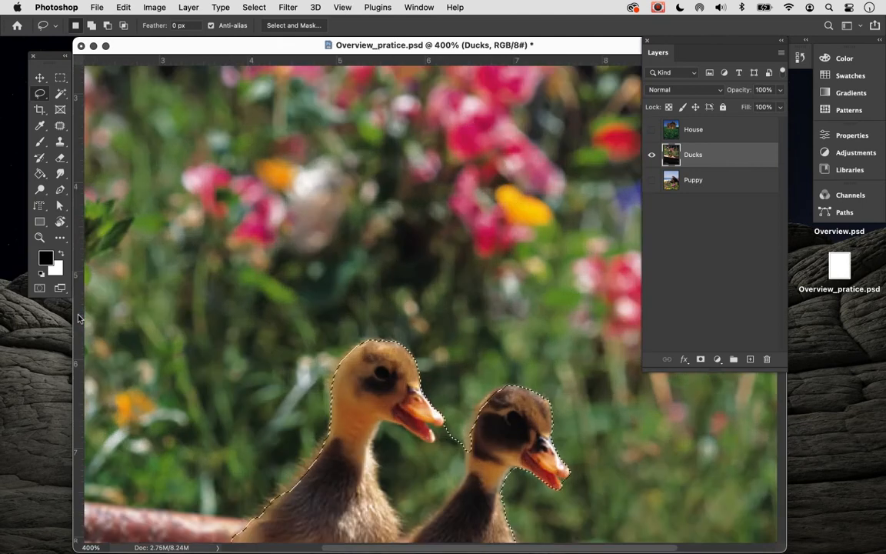
{"action": "scroll", "coordinate": [73, 327], "scroll_direction": "up", "scroll_amount": 2}
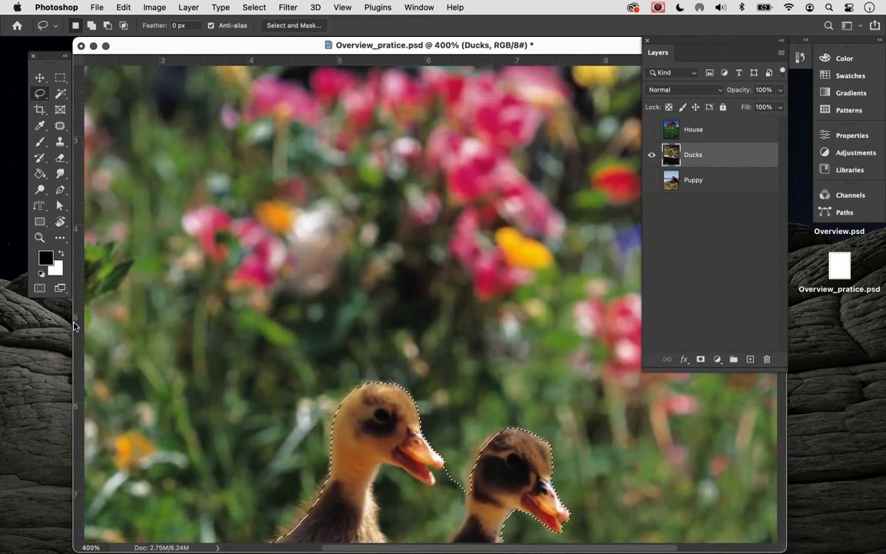
{"action": "scroll", "coordinate": [74, 327], "scroll_direction": "up", "scroll_amount": 2}
{"action": "scroll", "coordinate": [74, 327], "scroll_direction": "up", "scroll_amount": 5}
{"action": "scroll", "coordinate": [74, 327], "scroll_direction": "down", "scroll_amount": 10}
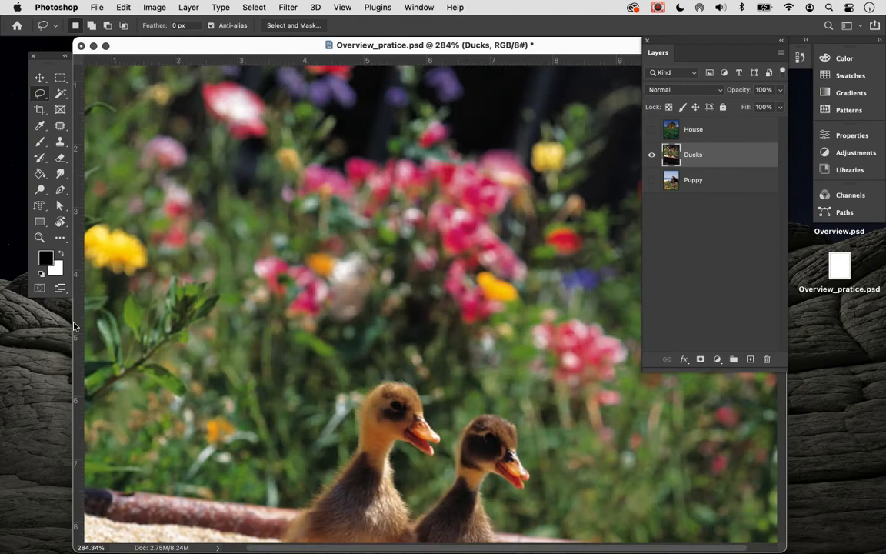
{"action": "scroll", "coordinate": [74, 326], "scroll_direction": "up", "scroll_amount": 1}
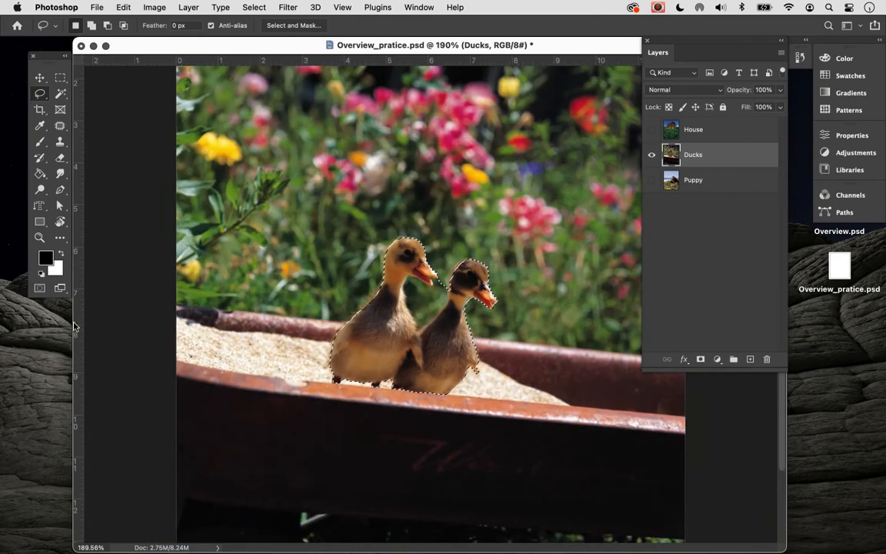
{"action": "scroll", "coordinate": [74, 327], "scroll_direction": "up", "scroll_amount": 6}
{"action": "scroll", "coordinate": [74, 327], "scroll_direction": "down", "scroll_amount": 4}
{"action": "scroll", "coordinate": [74, 327], "scroll_direction": "up", "scroll_amount": 2}
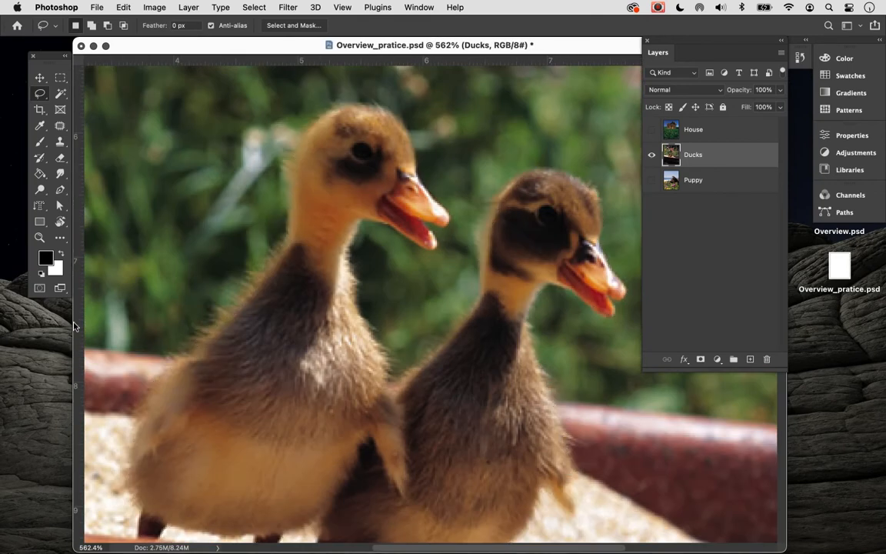
{"action": "scroll", "coordinate": [208, 202], "scroll_direction": "down", "scroll_amount": 3}
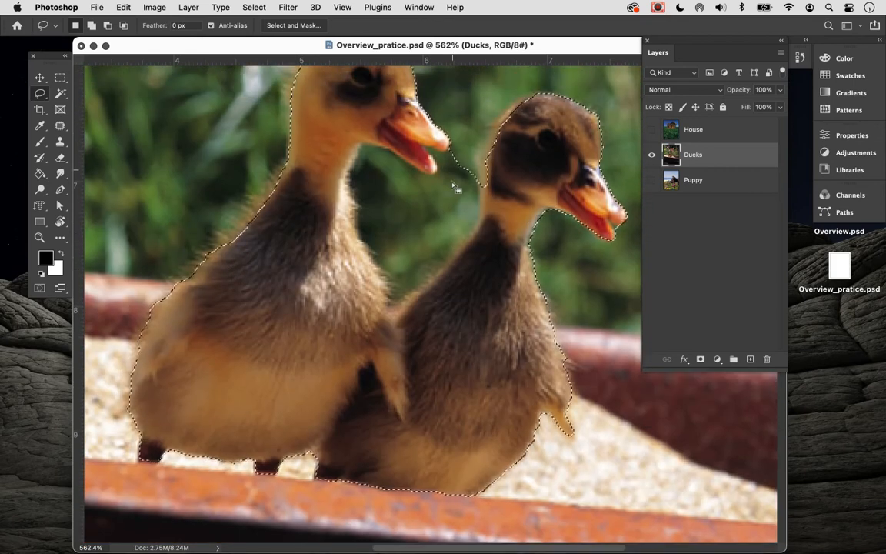
{"action": "left_click_drag", "start_coordinate": [666, 43], "coordinate": [690, 113]}
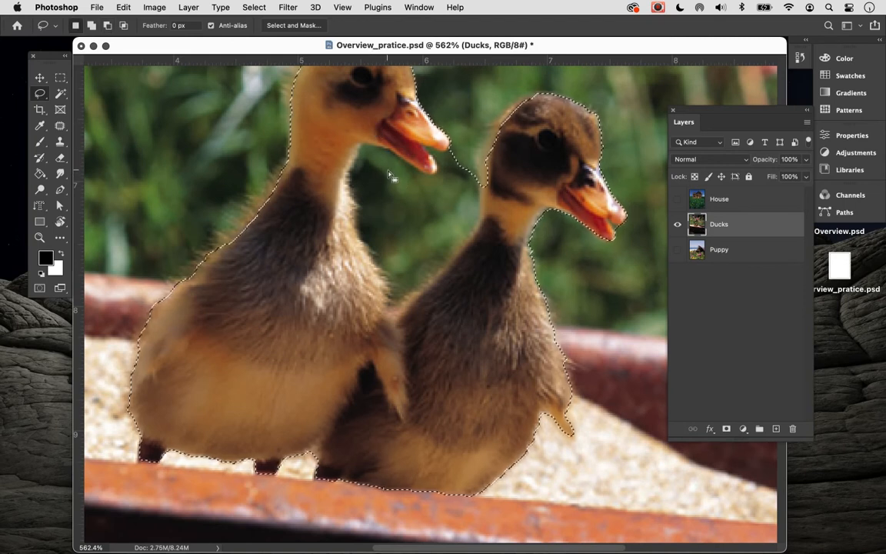
{"action": "key", "text": "alt"}
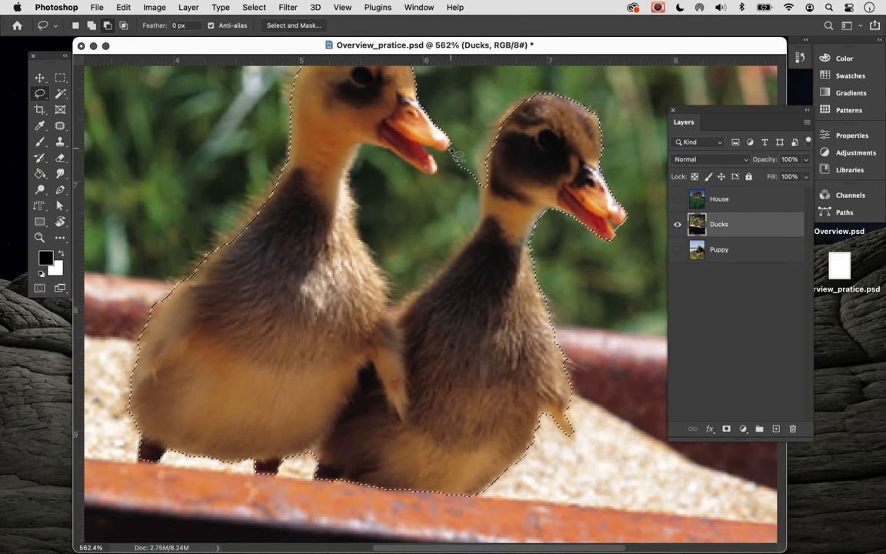
{"action": "mouse_move", "coordinate": [444, 154]}
{"action": "left_mouse_down"}
{"action": "mouse_move", "coordinate": [431, 154]}
{"action": "mouse_move", "coordinate": [435, 167]}
{"action": "mouse_move", "coordinate": [460, 156]}
{"action": "mouse_move", "coordinate": [410, 139]}
{"action": "left_mouse_up"}
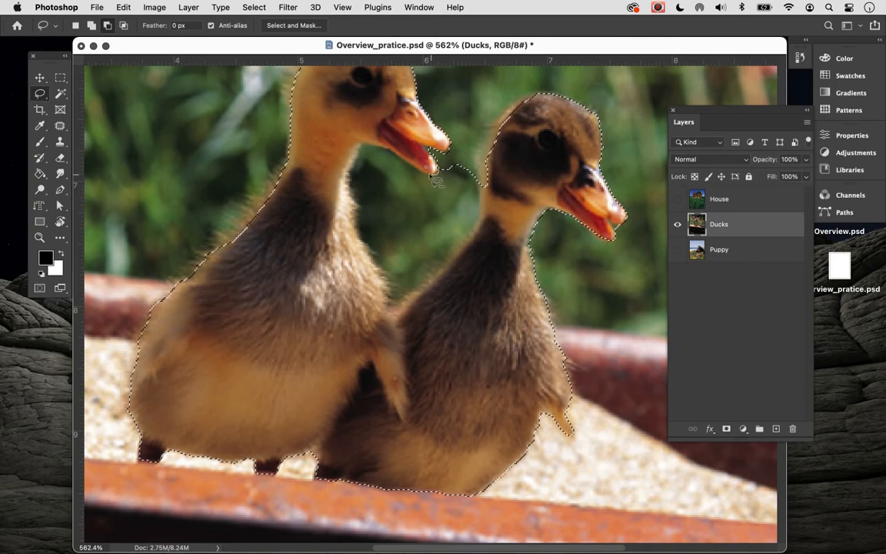
{"action": "mouse_move", "coordinate": [410, 165]}
{"action": "left_mouse_down"}
{"action": "mouse_move", "coordinate": [363, 153]}
{"action": "mouse_move", "coordinate": [355, 179]}
{"action": "mouse_move", "coordinate": [387, 290]}
{"action": "mouse_move", "coordinate": [421, 280]}
{"action": "mouse_move", "coordinate": [478, 208]}
{"action": "mouse_move", "coordinate": [471, 163]}
{"action": "mouse_move", "coordinate": [458, 157]}
{"action": "mouse_move", "coordinate": [435, 171]}
{"action": "left_mouse_up"}
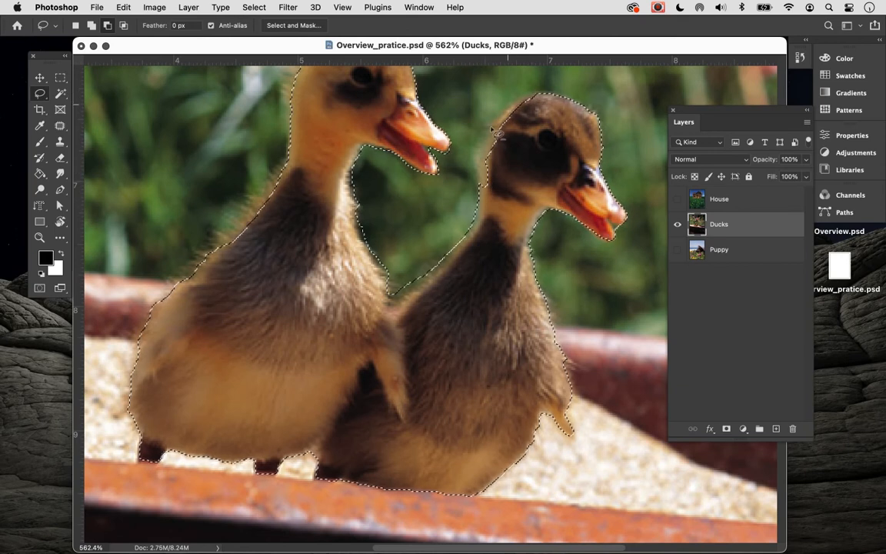
Step: Add the missed back edge of the darker duck's head to the selection with the Lasso
{"action": "key", "text": "shift"}
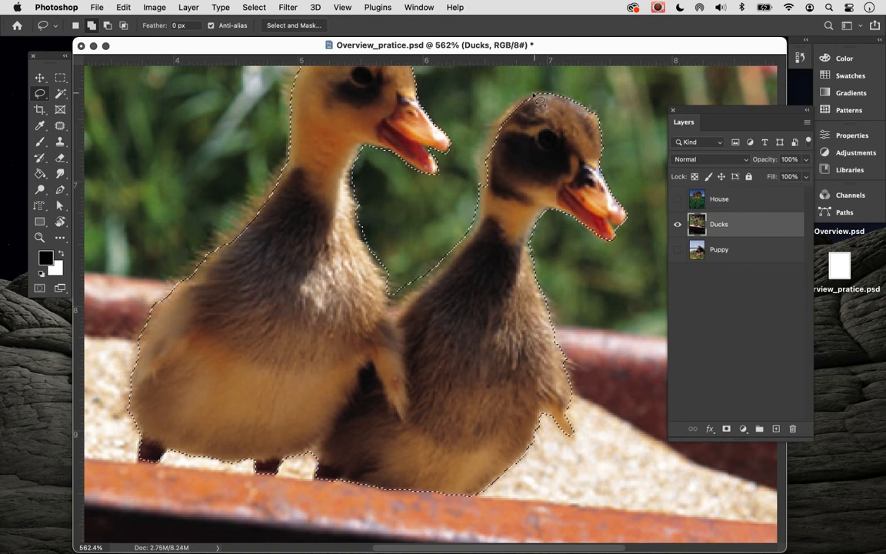
{"action": "mouse_move", "coordinate": [513, 106]}
{"action": "left_mouse_down"}
{"action": "mouse_move", "coordinate": [489, 138]}
{"action": "mouse_move", "coordinate": [482, 182]}
{"action": "mouse_move", "coordinate": [553, 115]}
{"action": "mouse_move", "coordinate": [541, 98]}
{"action": "left_mouse_up"}
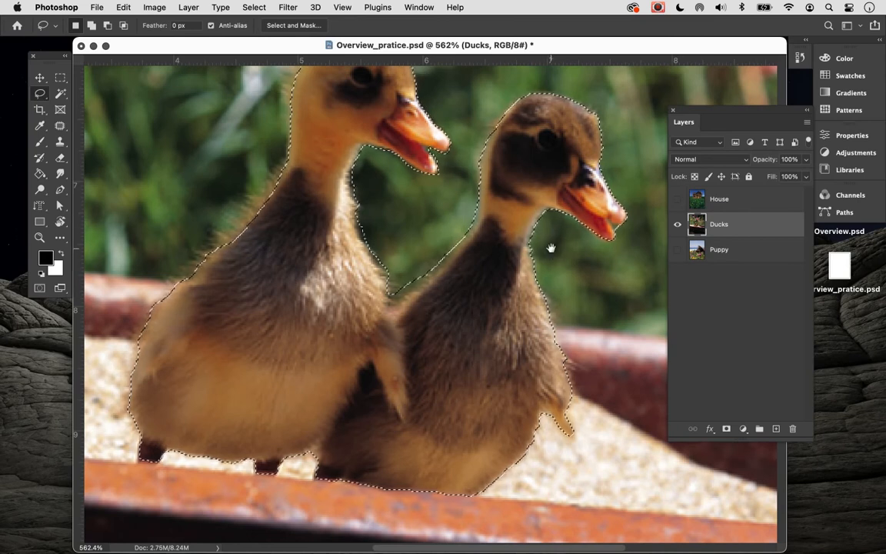
Step: Subtract the sliver of background beneath the darker duck's beak from the selection with the Lasso
{"action": "scroll", "coordinate": [553, 246], "scroll_direction": "right", "scroll_amount": 3}
{"action": "scroll", "coordinate": [554, 246], "scroll_direction": "down", "scroll_amount": 2}
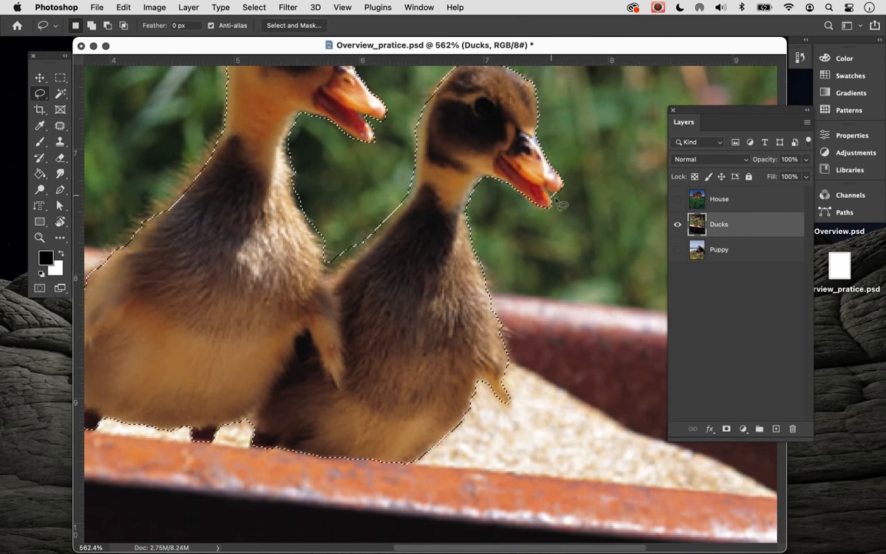
{"action": "key", "text": "alt"}
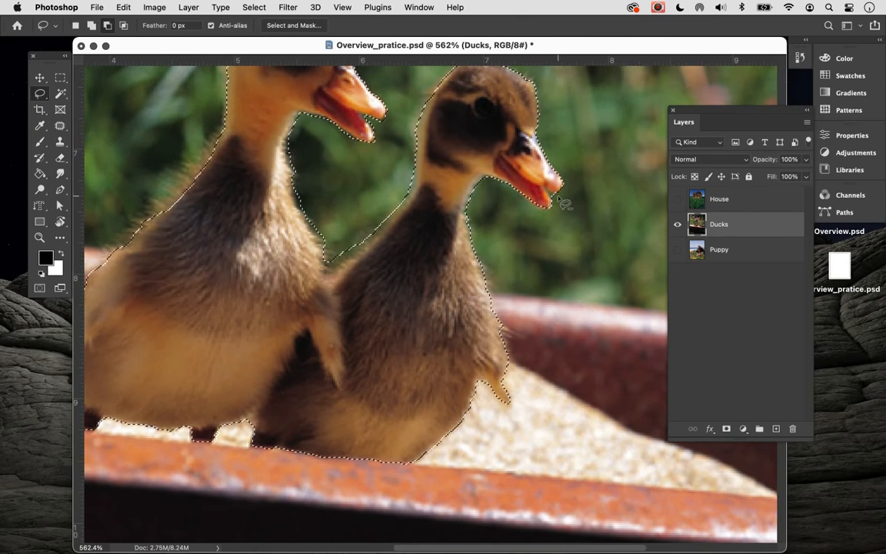
{"action": "left_click_drag", "start_coordinate": [550, 199], "coordinate": [559, 194]}
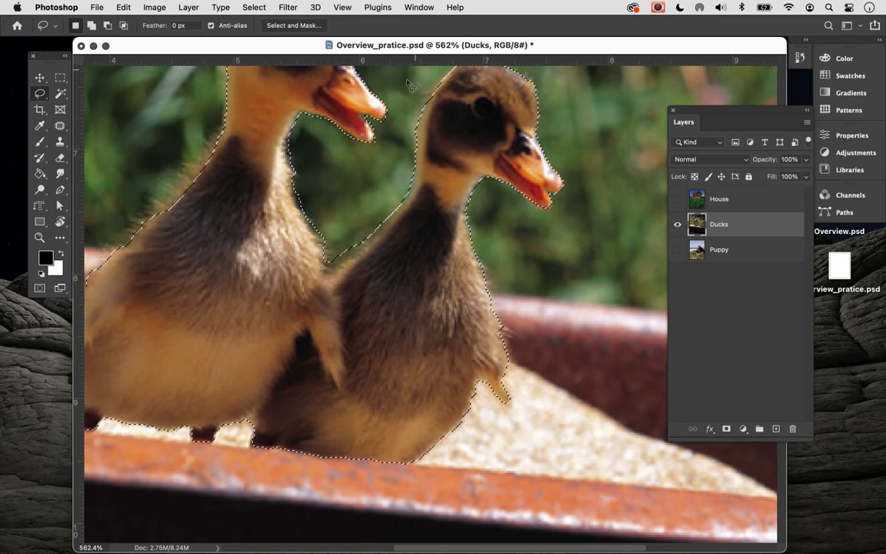
Step: Copy the selected ducks and paste them onto a new layer above the Ducks layer
{"action": "key", "text": "super+minus"}
{"action": "key", "text": "super+minus"}
{"action": "key", "text": "super+minus"}
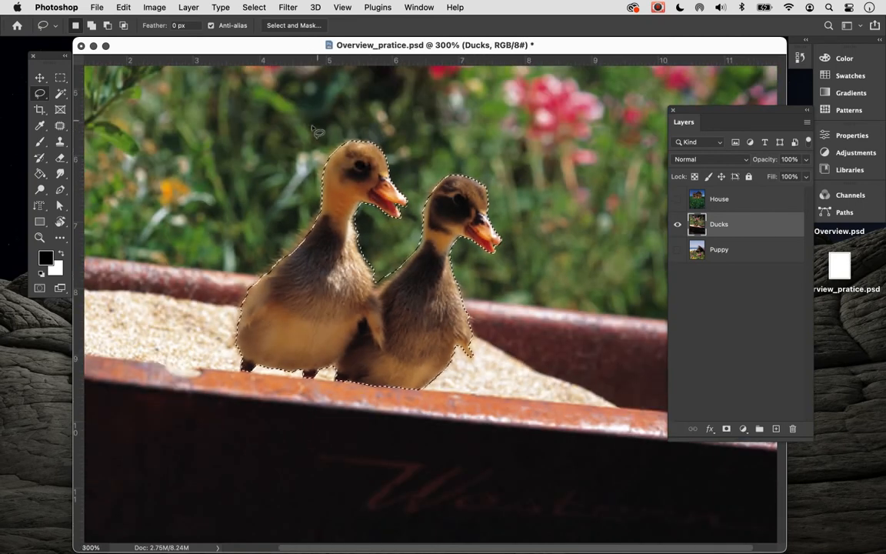
{"action": "left_click", "coordinate": [153, 7]}
{"action": "mouse_move", "coordinate": [123, 7]}
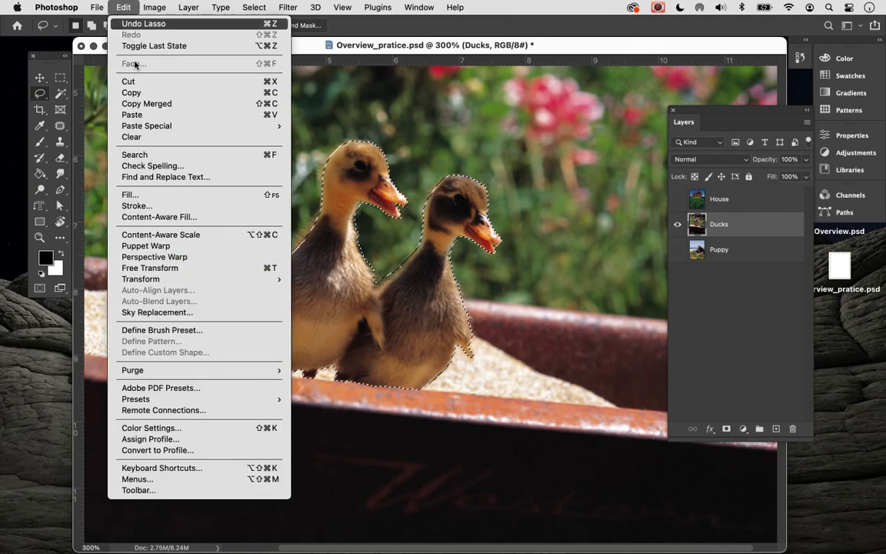
{"action": "left_click", "coordinate": [131, 92]}
{"action": "left_click", "coordinate": [123, 7]}
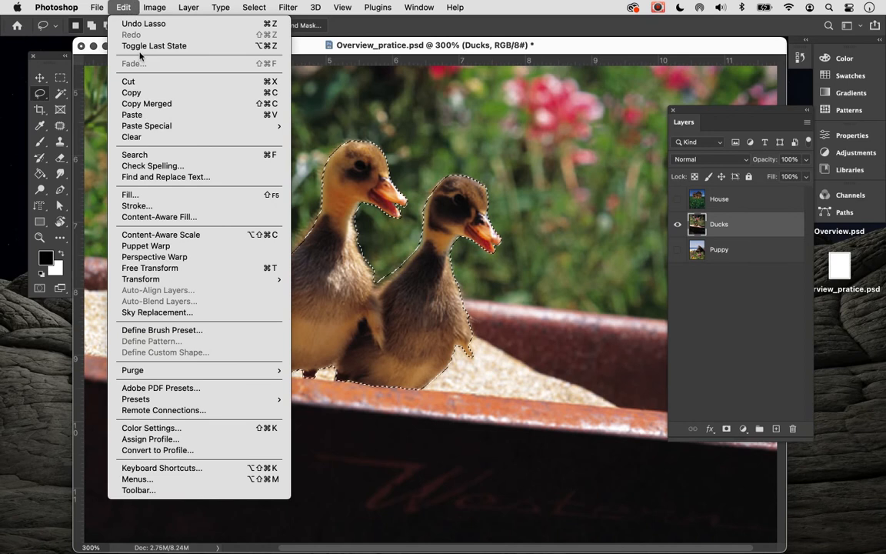
{"action": "left_click", "coordinate": [132, 115]}
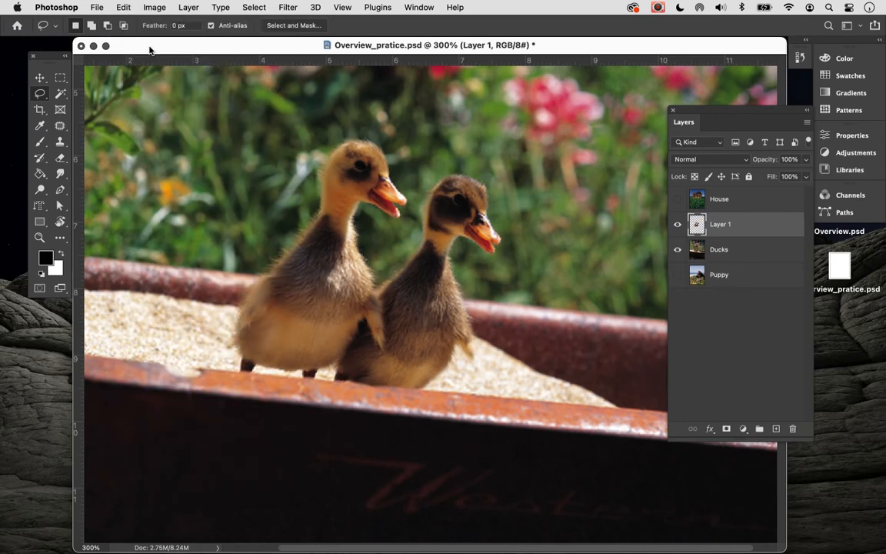
Step: Move the pasted ducks behind the original pair so that they stand on the wagon's rim
{"action": "left_click", "coordinate": [41, 77]}
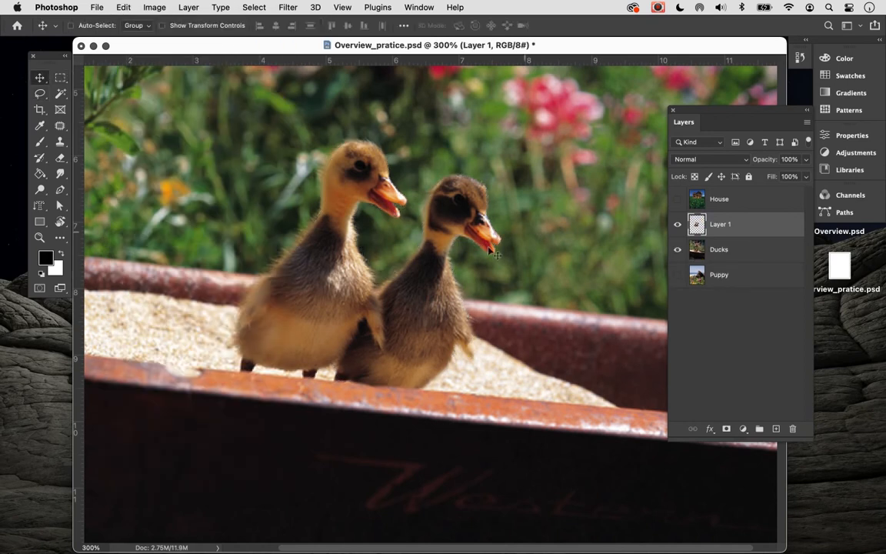
{"action": "left_click_drag", "start_coordinate": [442, 312], "coordinate": [265, 306]}
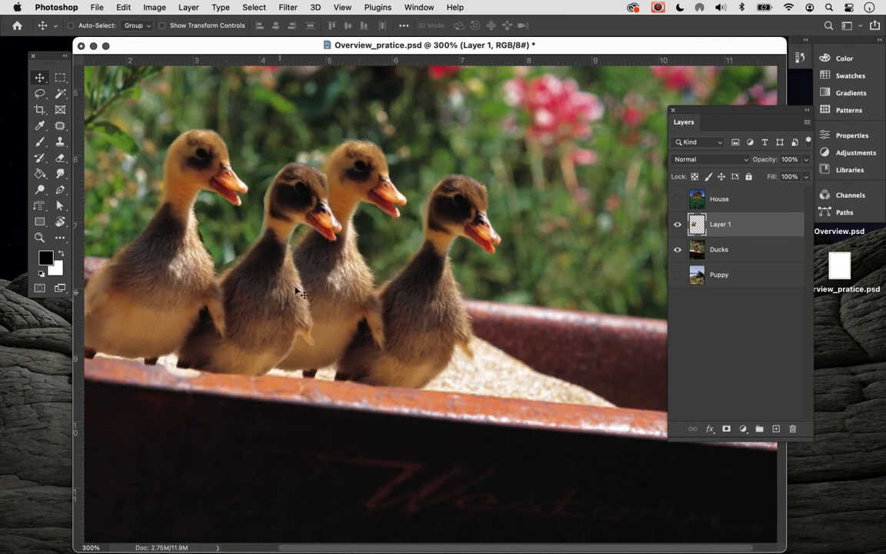
{"action": "scroll", "coordinate": [331, 346], "scroll_direction": "left", "scroll_amount": 5}
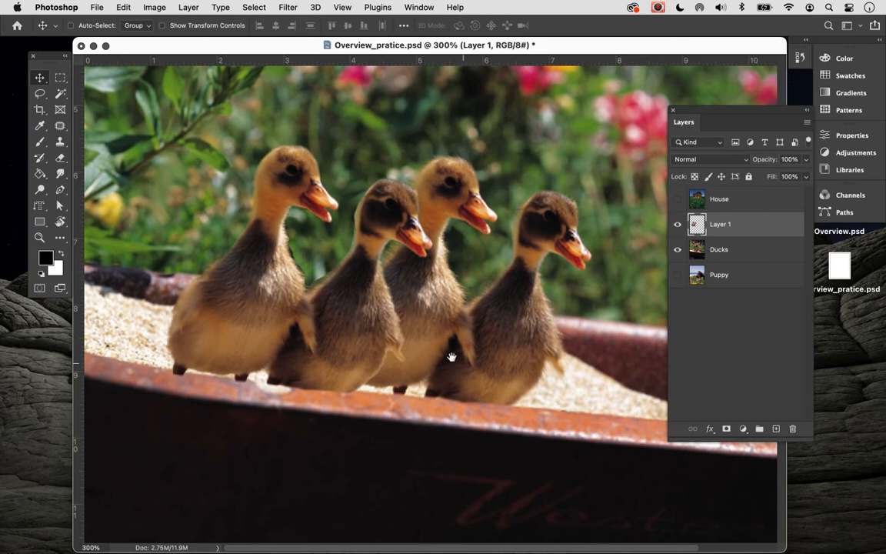
{"action": "mouse_move", "coordinate": [231, 346]}
{"action": "left_mouse_down"}
{"action": "mouse_move", "coordinate": [215, 340]}
{"action": "mouse_move", "coordinate": [229, 347]}
{"action": "left_mouse_up"}
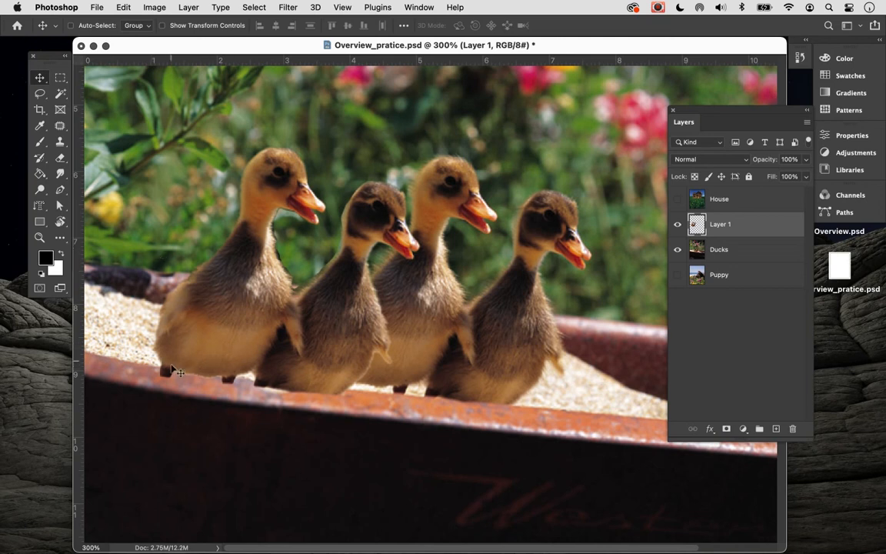
{"action": "left_click_drag", "start_coordinate": [296, 372], "coordinate": [302, 353]}
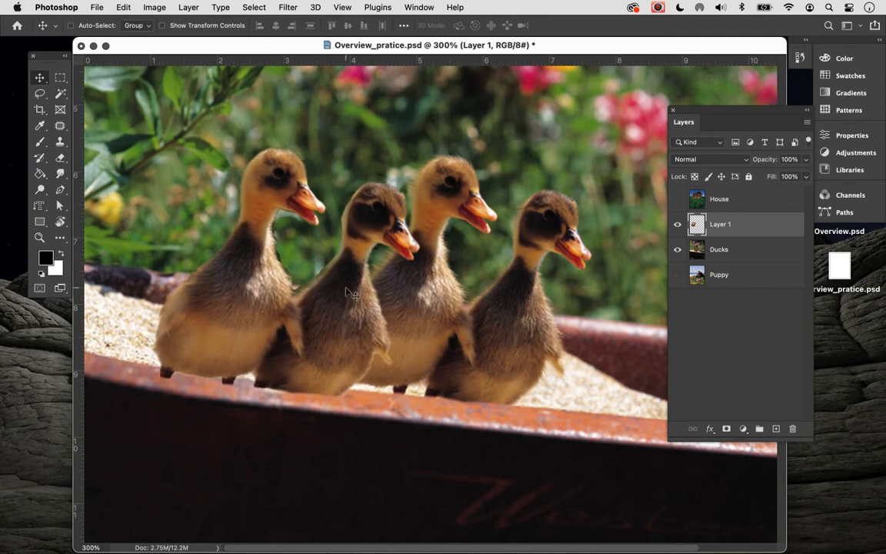
Step: Set up the Eraser with a 9 px brush and 0% hardness for the pasted ducks layer
{"action": "key", "text": "super+equal"}
{"action": "key", "text": "super+equal"}
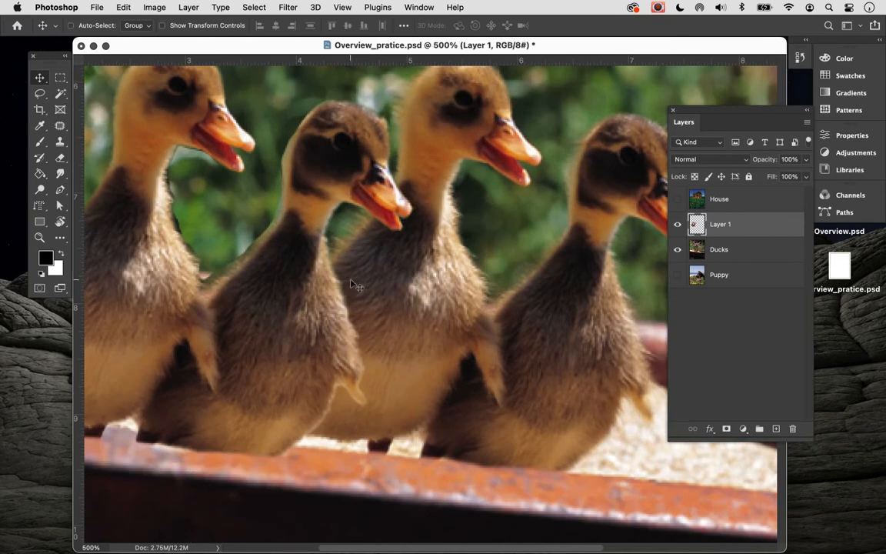
{"action": "scroll", "coordinate": [352, 286], "scroll_direction": "down", "scroll_amount": 3}
{"action": "scroll", "coordinate": [352, 286], "scroll_direction": "up", "scroll_amount": 2}
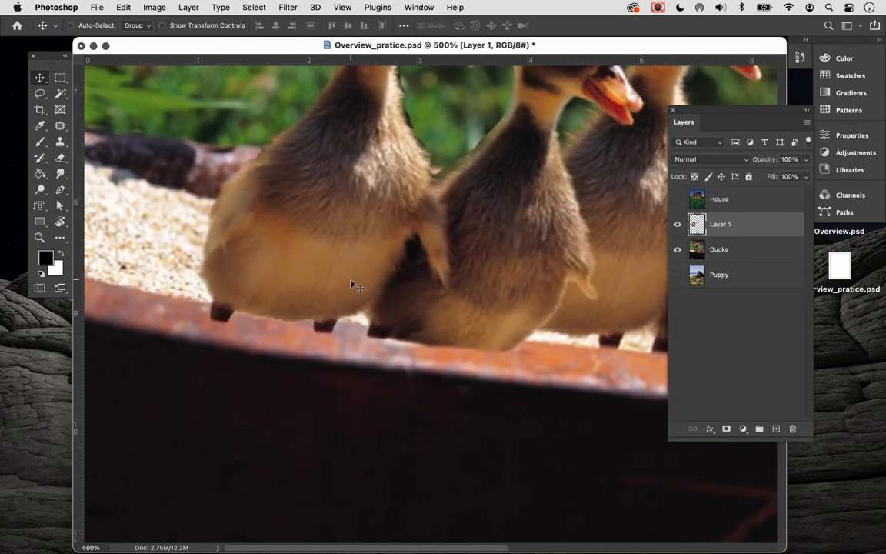
{"action": "left_click", "coordinate": [60, 159]}
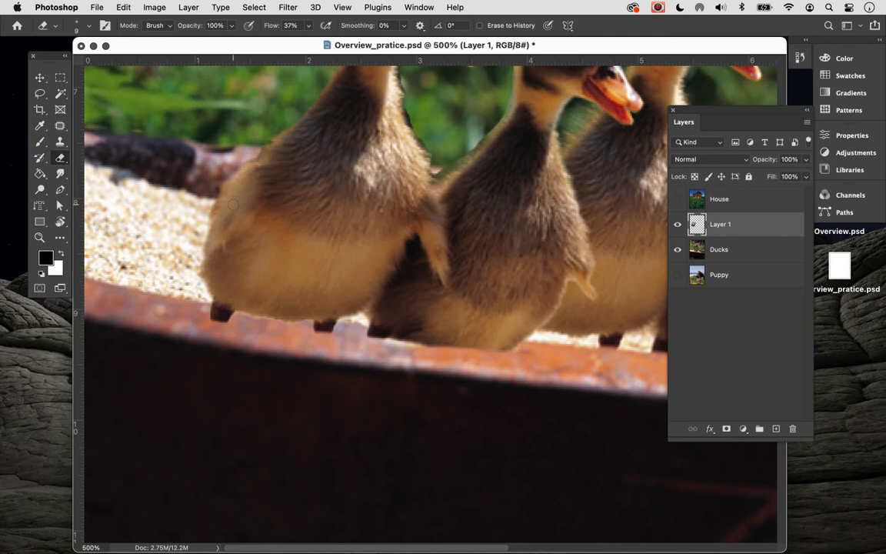
{"action": "left_click", "coordinate": [79, 25]}
{"action": "left_click_drag", "start_coordinate": [74, 94], "coordinate": [54, 92]}
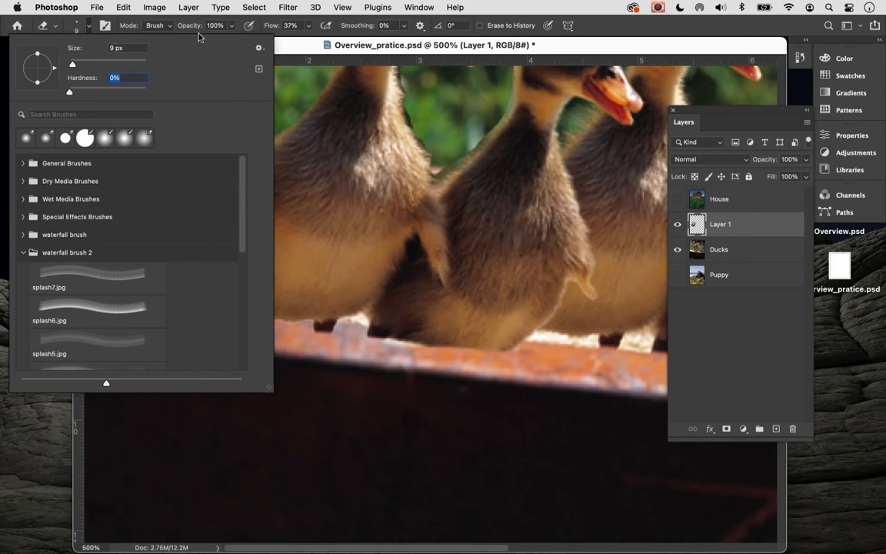
{"action": "key", "text": "Return"}
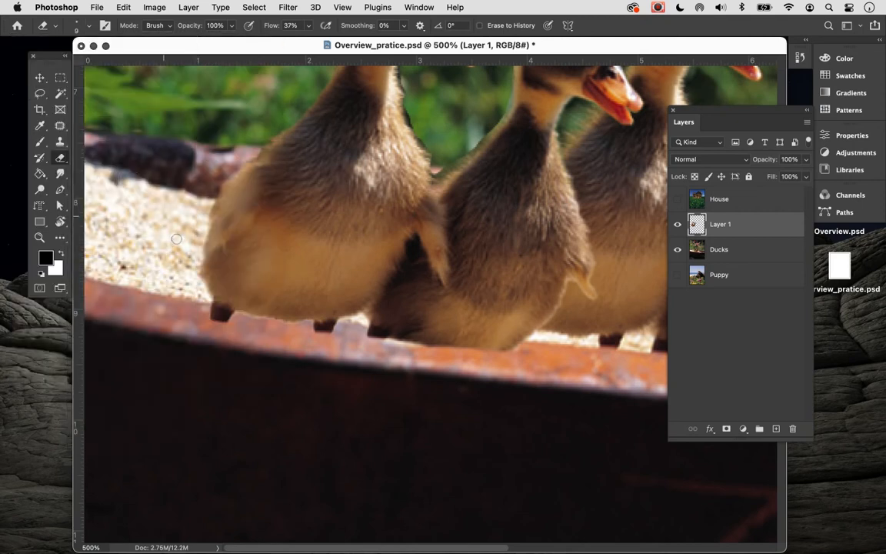
Step: Erase the legs of the rearmost pasted duck where they overlap the wagon's rim
{"action": "key", "text": "super+equal"}
{"action": "key", "text": "super+equal"}
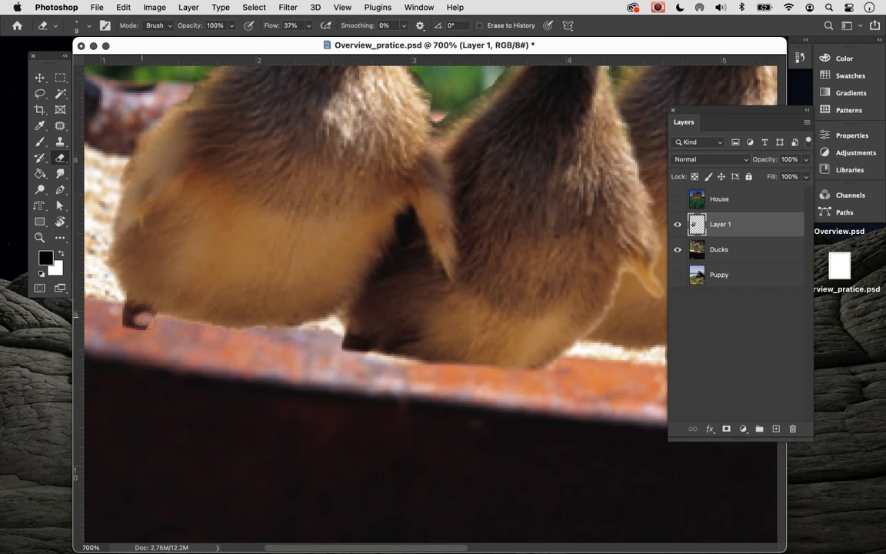
{"action": "mouse_move", "coordinate": [134, 314]}
{"action": "left_mouse_down"}
{"action": "mouse_move", "coordinate": [118, 305]}
{"action": "mouse_move", "coordinate": [168, 324]}
{"action": "mouse_move", "coordinate": [132, 309]}
{"action": "mouse_move", "coordinate": [157, 317]}
{"action": "mouse_move", "coordinate": [135, 325]}
{"action": "mouse_move", "coordinate": [141, 329]}
{"action": "left_mouse_up"}
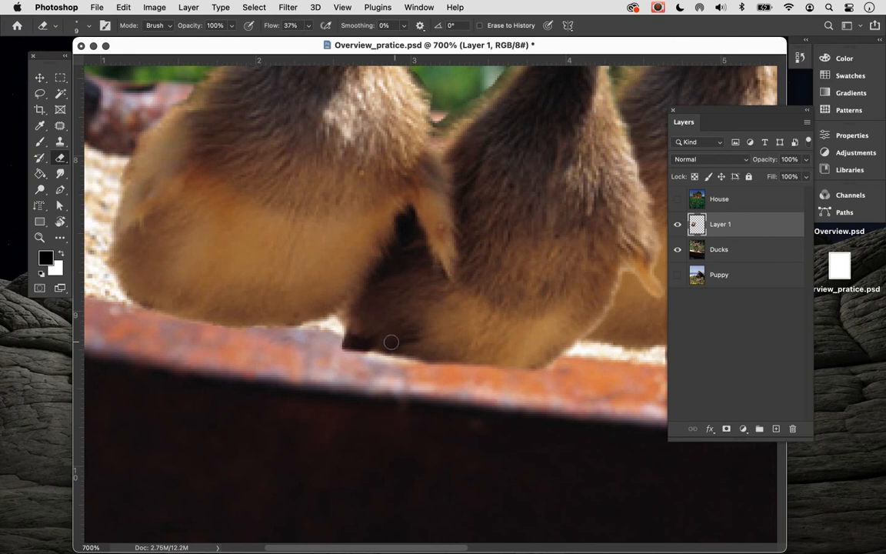
Step: Try erasing the underside of the pasted darker duck along the rim and undo the erasing
{"action": "scroll", "coordinate": [376, 340], "scroll_direction": "right", "scroll_amount": 5}
{"action": "scroll", "coordinate": [376, 340], "scroll_direction": "down", "scroll_amount": 2}
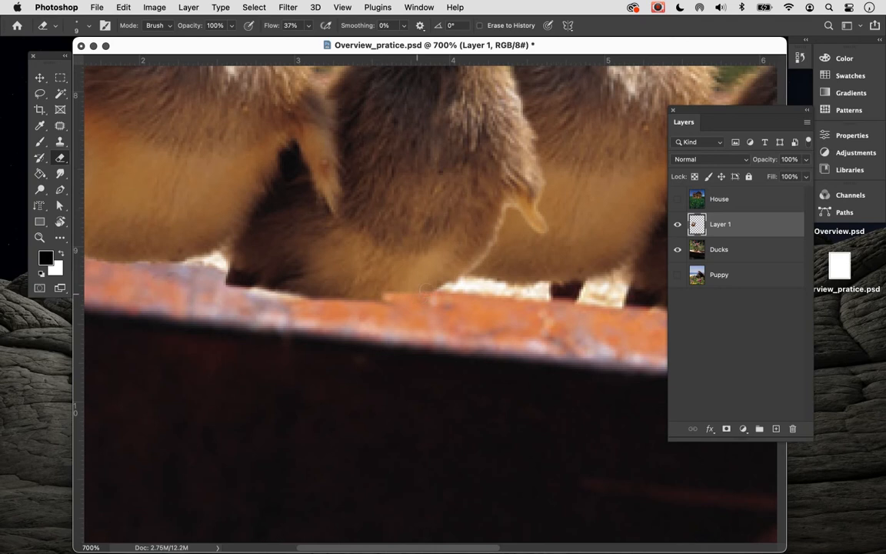
{"action": "mouse_move", "coordinate": [422, 283]}
{"action": "left_mouse_down"}
{"action": "mouse_move", "coordinate": [436, 286]}
{"action": "mouse_move", "coordinate": [392, 277]}
{"action": "mouse_move", "coordinate": [438, 286]}
{"action": "left_mouse_up"}
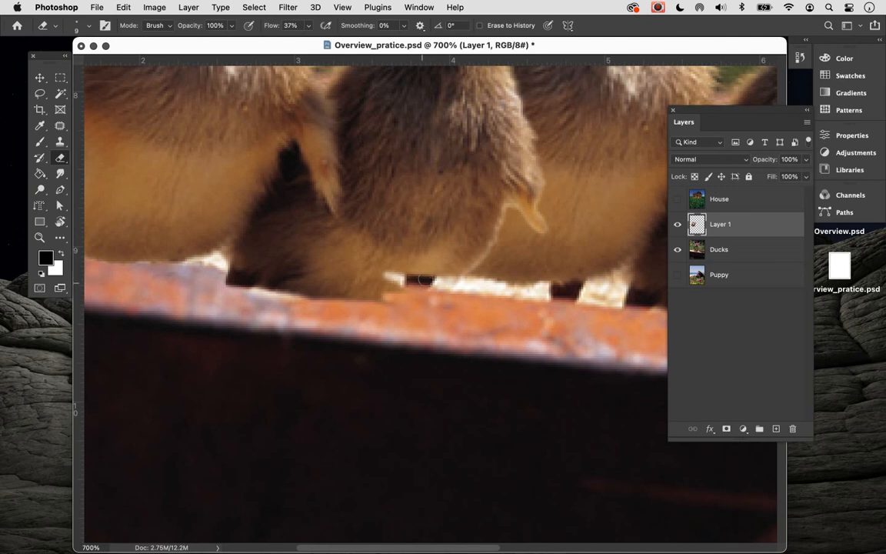
{"action": "key", "text": "super+z"}
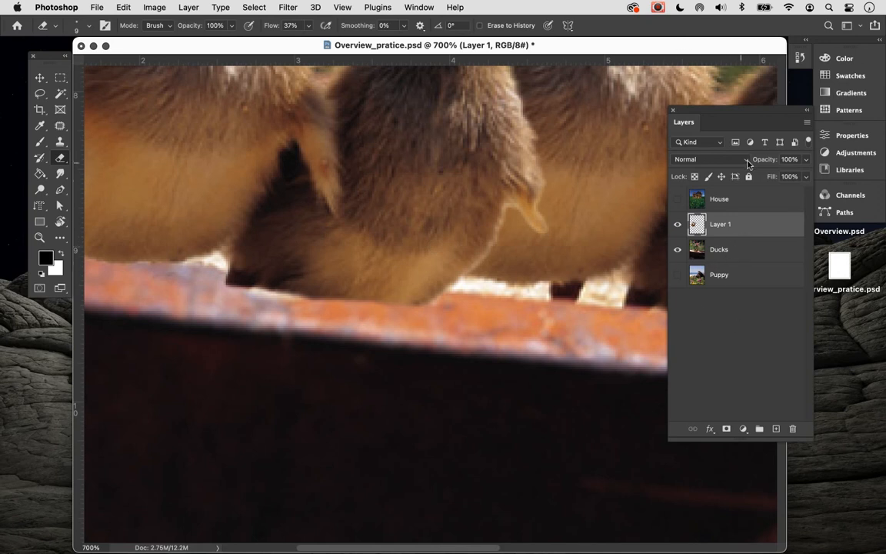
Step: Lower the pasted ducks layer's opacity to 76% and erase the darker duck's underside along the wagon's rim
{"action": "left_click", "coordinate": [806, 160]}
{"action": "left_click_drag", "start_coordinate": [803, 177], "coordinate": [784, 177]}
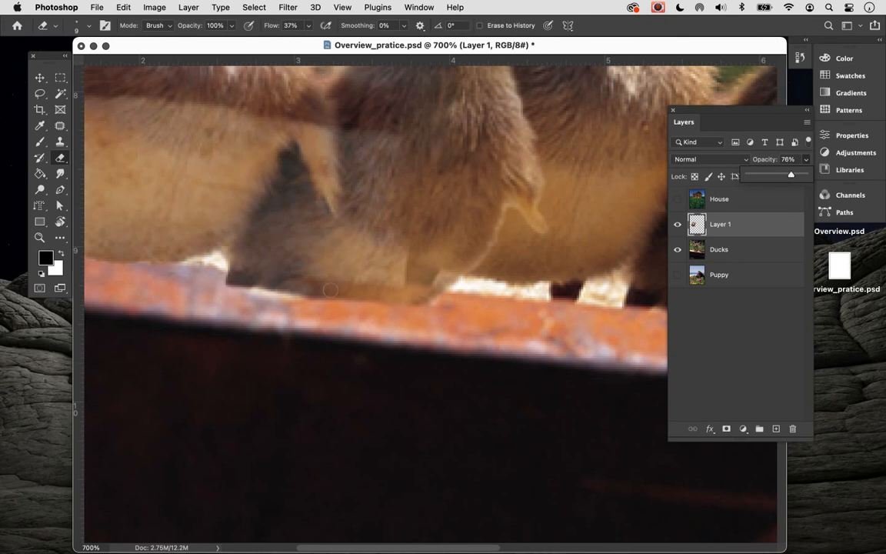
{"action": "left_click", "coordinate": [416, 301]}
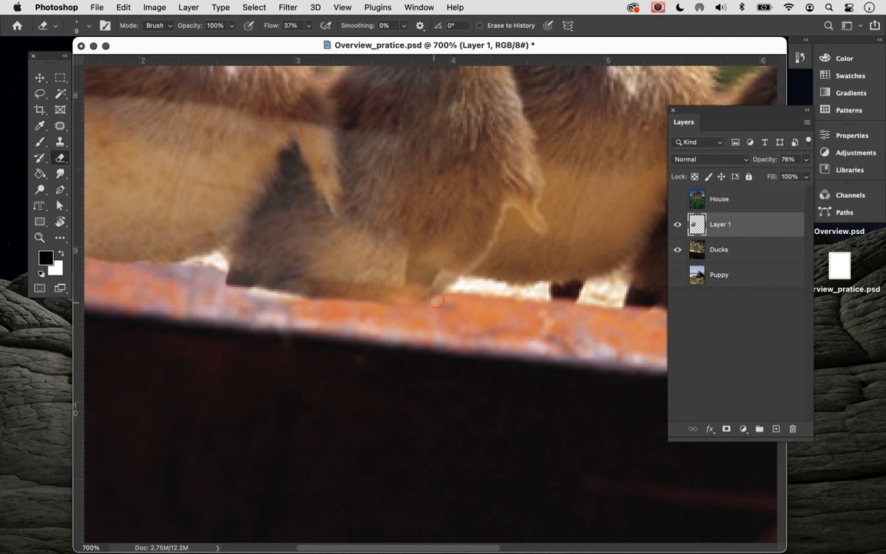
{"action": "mouse_move", "coordinate": [396, 296]}
{"action": "left_mouse_down"}
{"action": "mouse_move", "coordinate": [321, 299]}
{"action": "mouse_move", "coordinate": [304, 296]}
{"action": "mouse_move", "coordinate": [328, 293]}
{"action": "mouse_move", "coordinate": [261, 286]}
{"action": "left_mouse_up"}
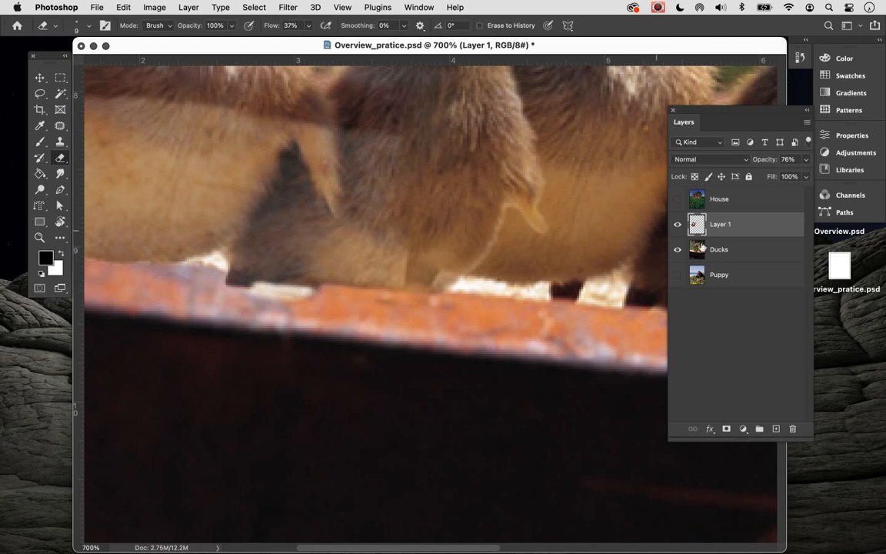
Step: Hide and show the pasted ducks layer to compare the rim, and undo the erasing and opacity change
{"action": "left_click", "coordinate": [677, 223]}
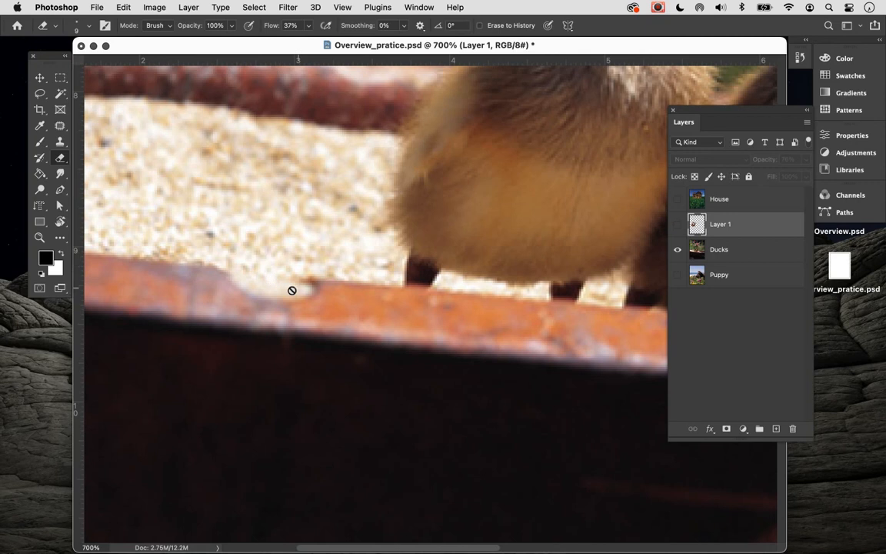
{"action": "left_click", "coordinate": [677, 224]}
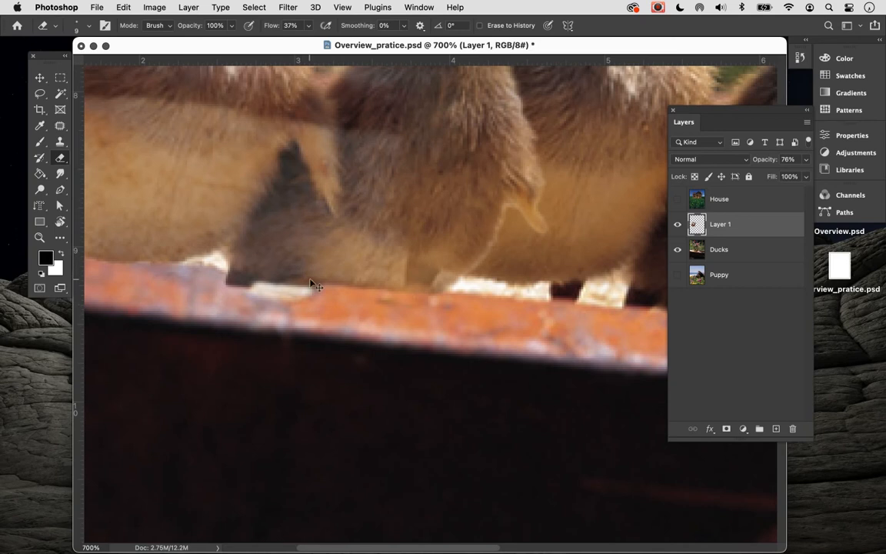
{"action": "key", "text": "super+z"}
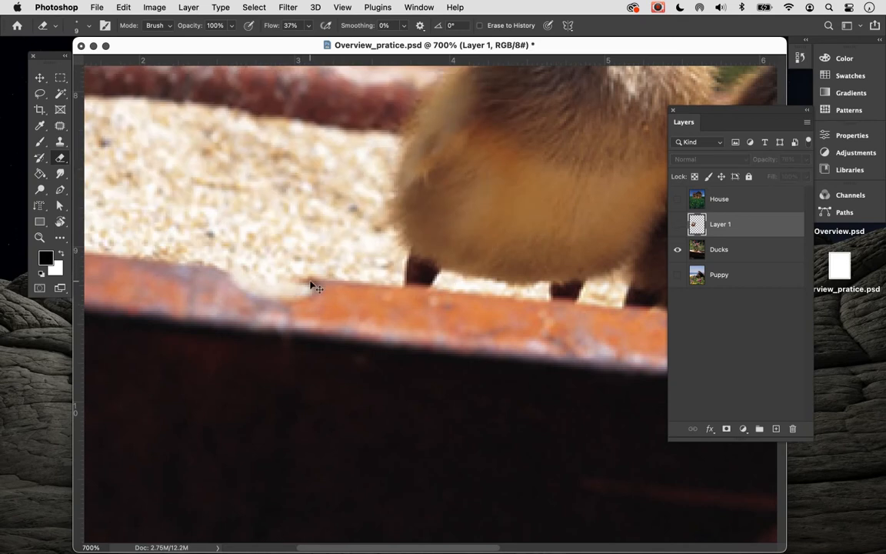
{"action": "key", "text": "shift+super+z"}
{"action": "key", "text": "shift+super+z"}
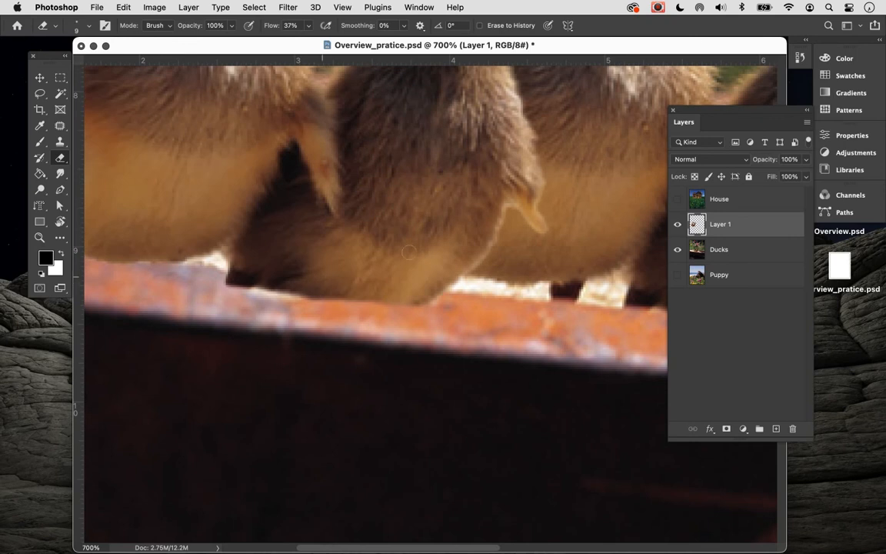
Step: Lower the pasted ducks layer's opacity to 61% and erase the darker duck's underside to follow the wagon's rim
{"action": "left_click", "coordinate": [805, 159]}
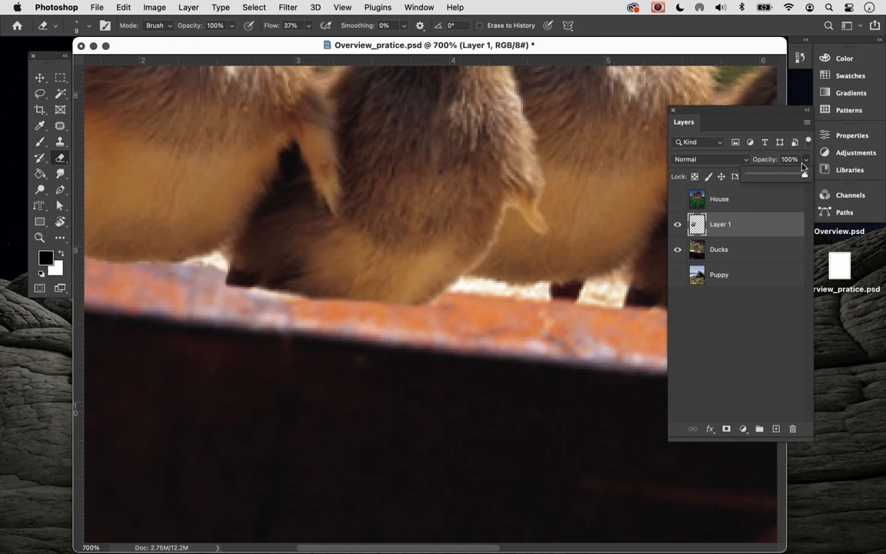
{"action": "left_click_drag", "start_coordinate": [800, 175], "coordinate": [783, 176]}
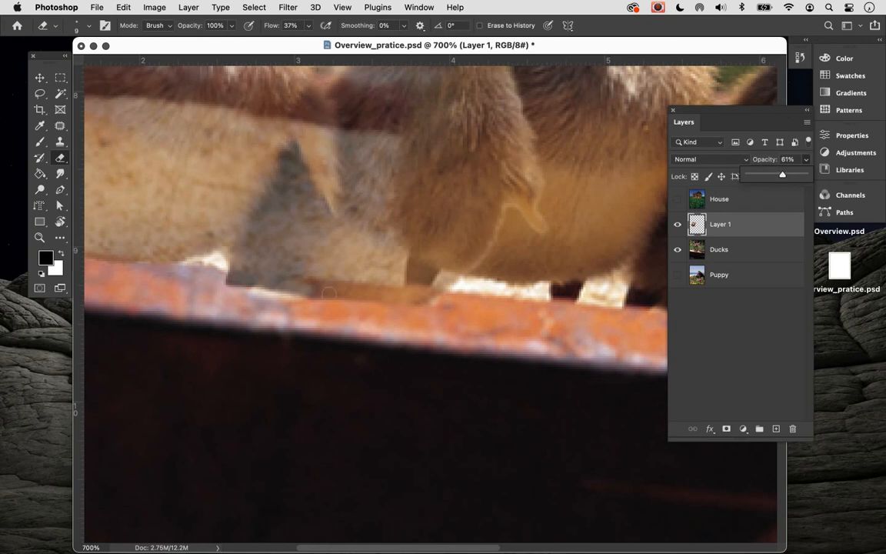
{"action": "left_click", "coordinate": [318, 297]}
{"action": "mouse_move", "coordinate": [325, 294]}
{"action": "left_mouse_down"}
{"action": "mouse_move", "coordinate": [308, 294]}
{"action": "mouse_move", "coordinate": [429, 292]}
{"action": "left_mouse_up"}
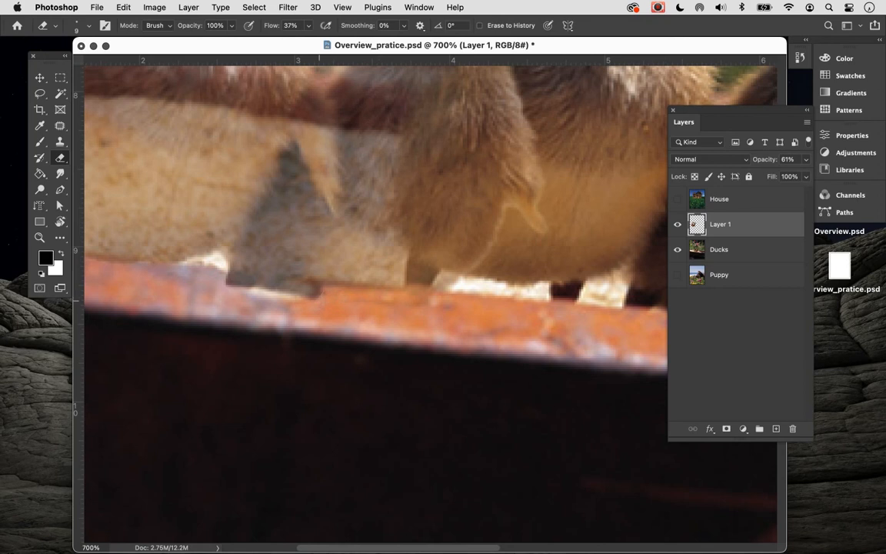
{"action": "left_click_drag", "start_coordinate": [314, 299], "coordinate": [311, 298]}
{"action": "left_click_drag", "start_coordinate": [226, 282], "coordinate": [245, 291]}
{"action": "mouse_move", "coordinate": [206, 261]}
{"action": "left_mouse_down"}
{"action": "mouse_move", "coordinate": [214, 254]}
{"action": "mouse_move", "coordinate": [231, 270]}
{"action": "mouse_move", "coordinate": [286, 279]}
{"action": "left_mouse_up"}
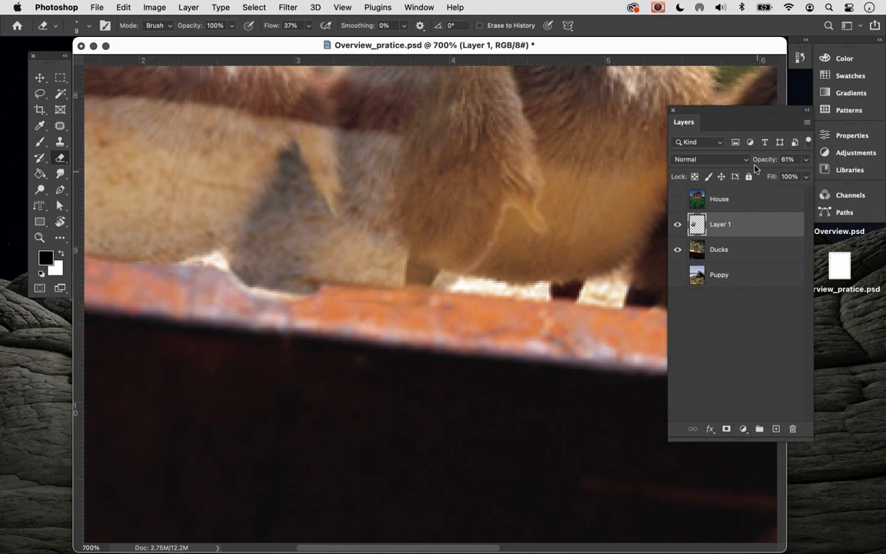
Step: Restore the pasted ducks layer's opacity to 100%
{"action": "left_click_drag", "start_coordinate": [806, 159], "coordinate": [826, 178]}
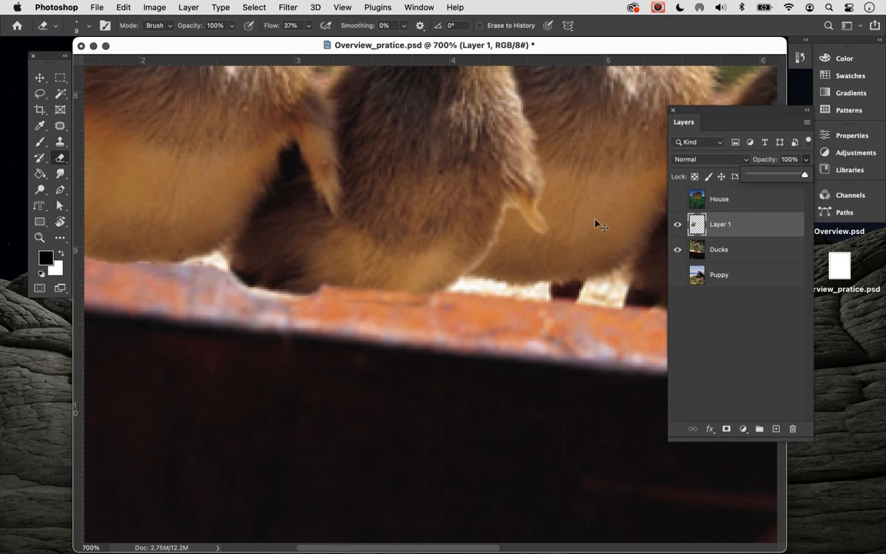
{"action": "key", "text": "super+0"}
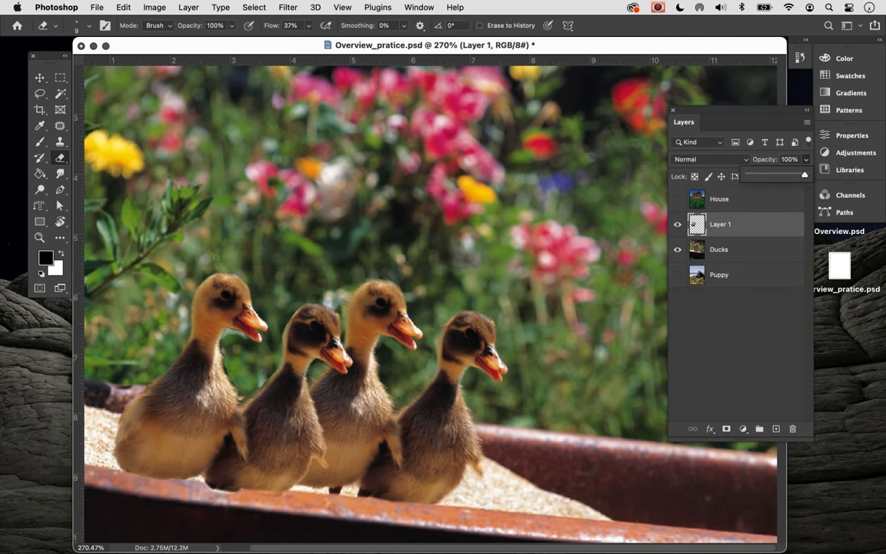
Step: Nudge the pasted ducks slightly down in the wagon with the Move tool
{"action": "left_click", "coordinate": [39, 78]}
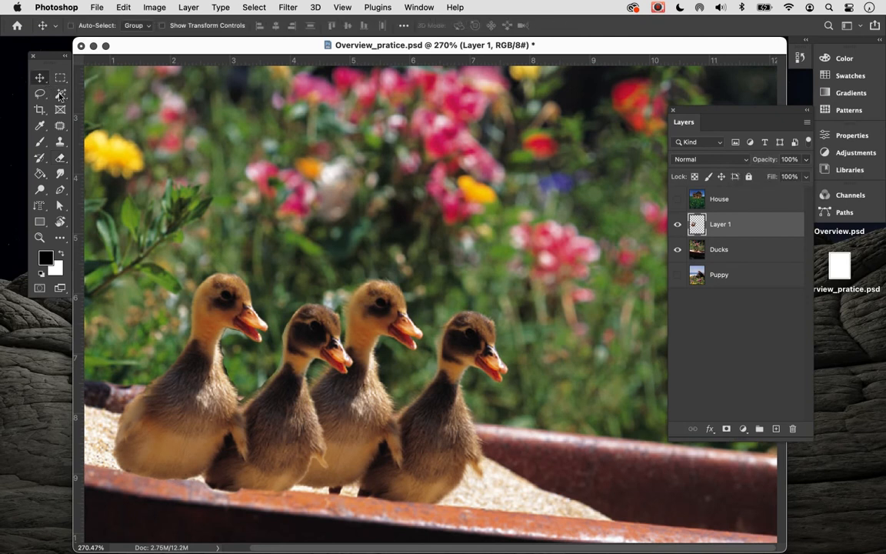
{"action": "left_click_drag", "start_coordinate": [173, 408], "coordinate": [176, 408]}
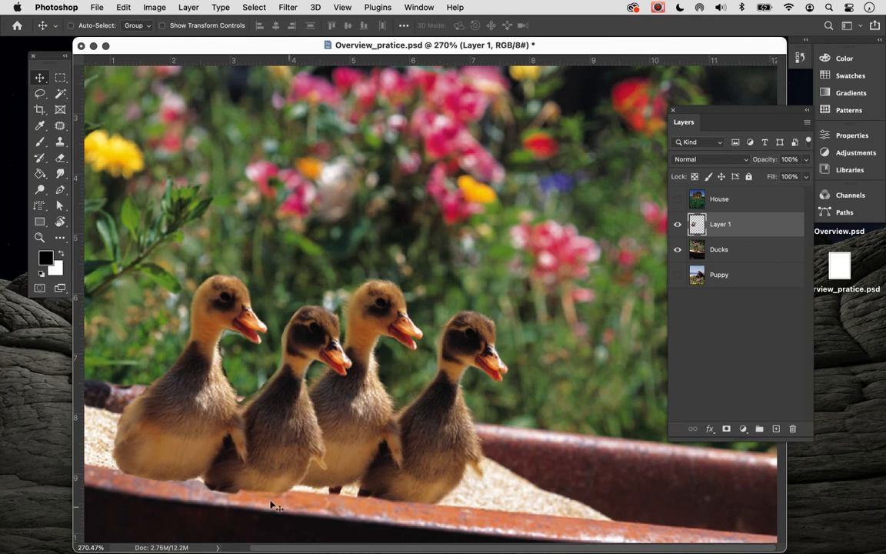
{"action": "left_click", "coordinate": [63, 160]}
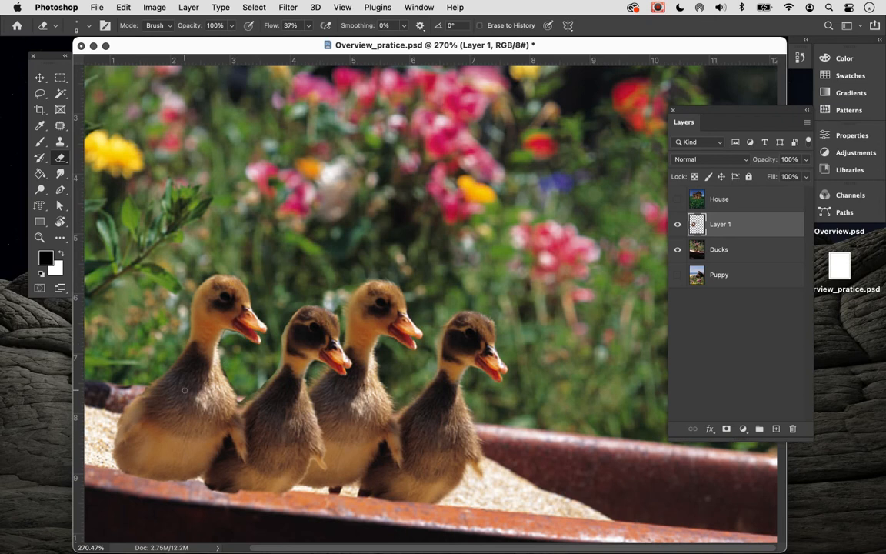
Step: Remove the pasted ducks layer so that only the two original ducks remain in the wagon
{"action": "key", "text": "super+minus"}
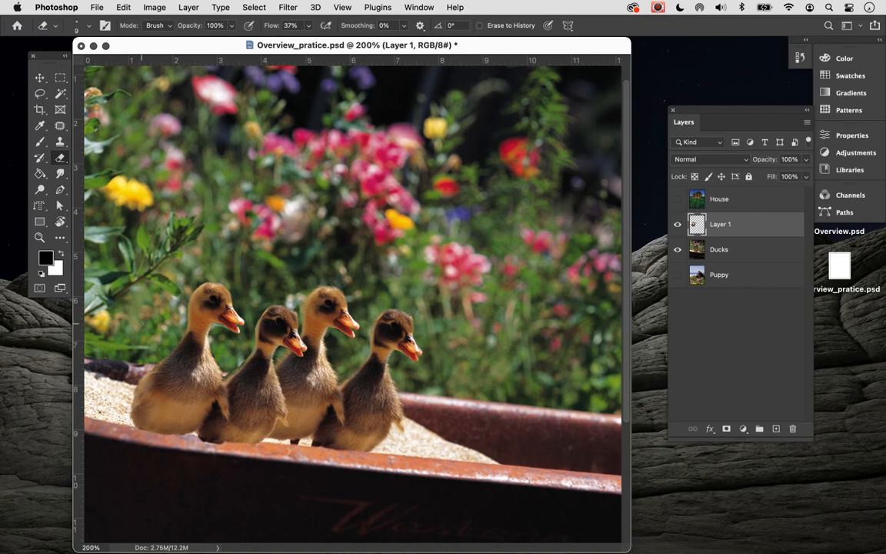
{"action": "key", "text": "super+e"}
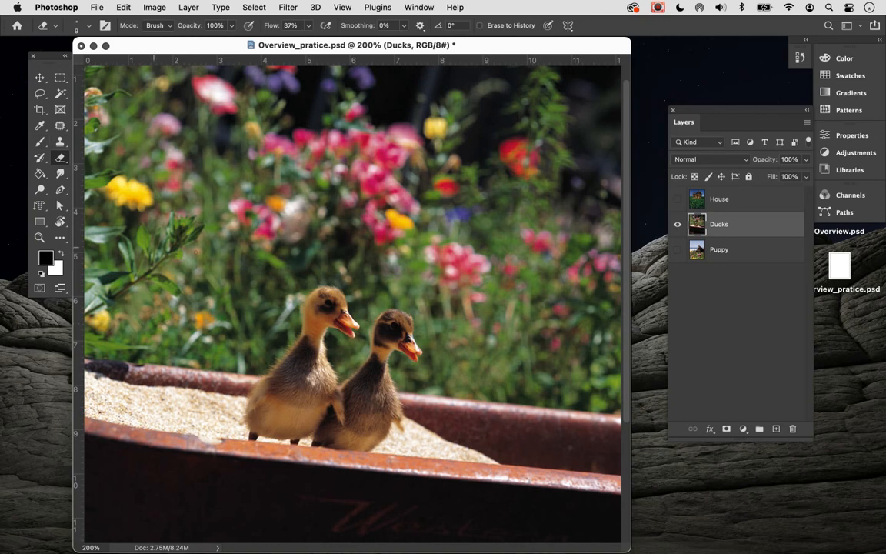
Step: Select the two ducks on the Ducks layer with Select Subject
{"action": "left_click", "coordinate": [40, 93]}
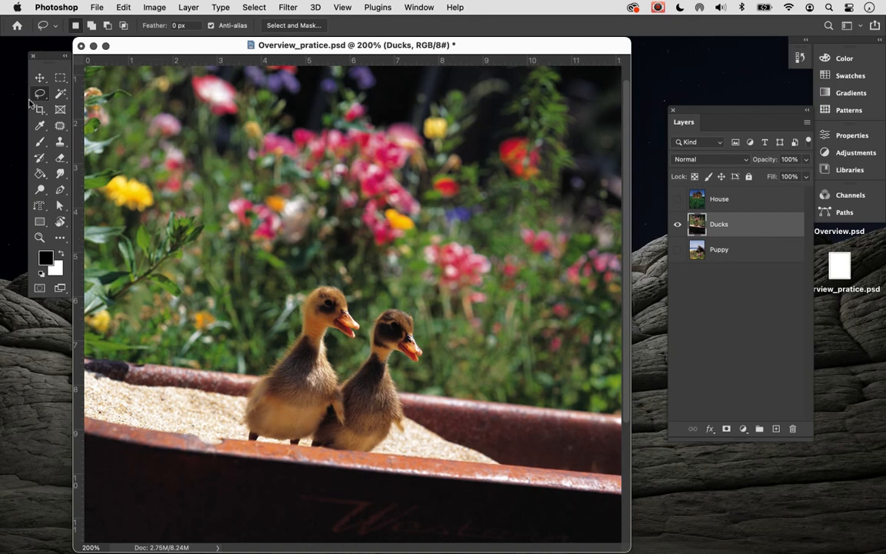
{"action": "left_click", "coordinate": [250, 8]}
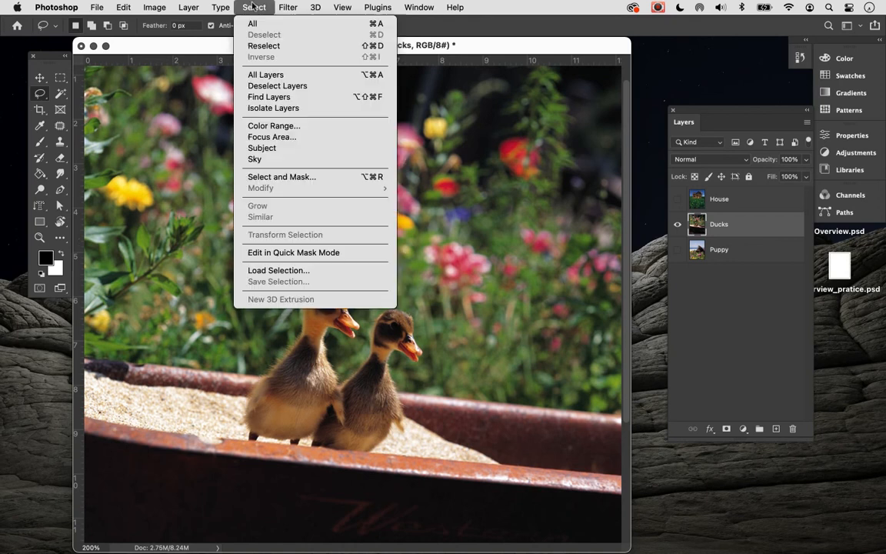
{"action": "left_click", "coordinate": [259, 150]}
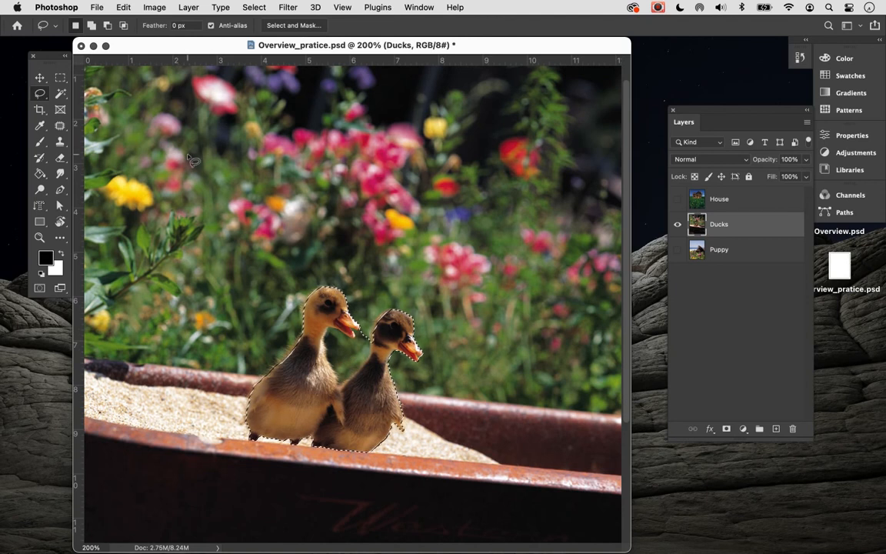
Step: Try a Content-Aware fill of the selected ducks in Normal mode at 100% opacity, and undo it to restore the selected ducks
{"action": "left_click", "coordinate": [123, 7]}
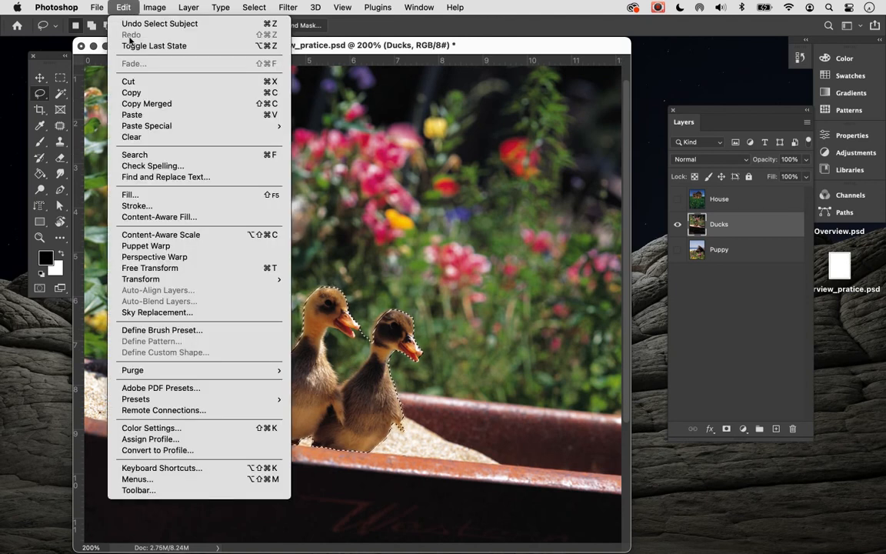
{"action": "left_click", "coordinate": [133, 195]}
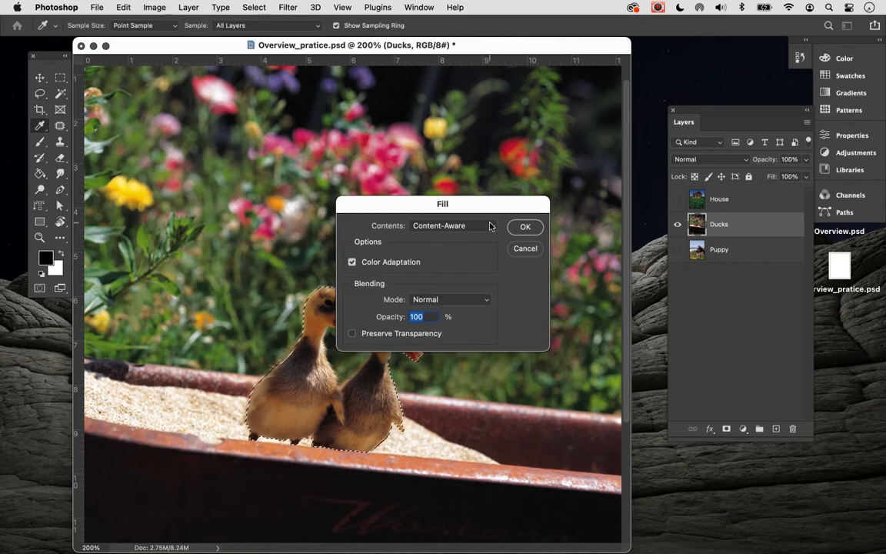
{"action": "left_click", "coordinate": [527, 228]}
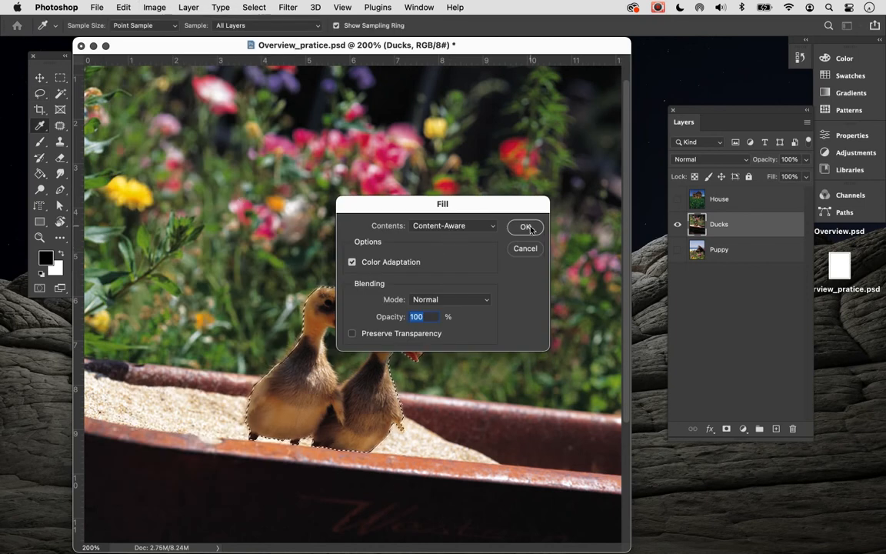
{"action": "key", "text": "l"}
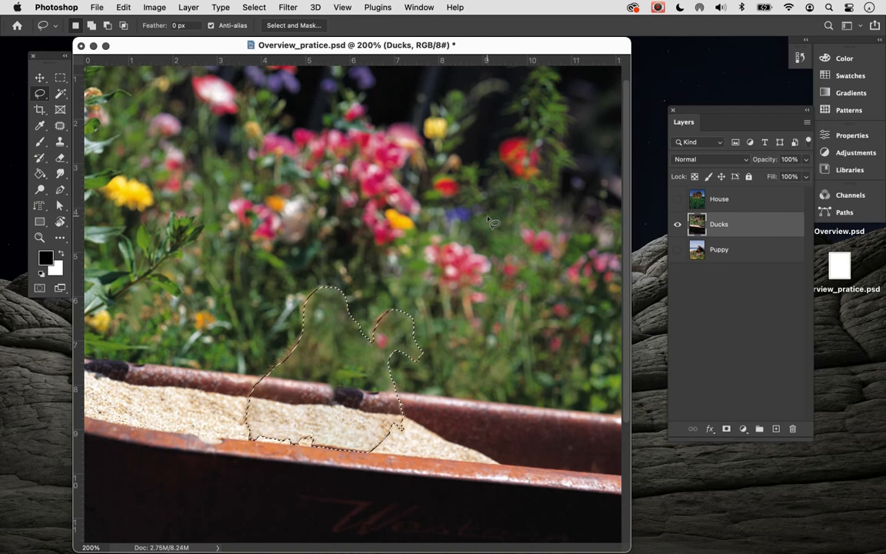
{"action": "key", "text": "super+d"}
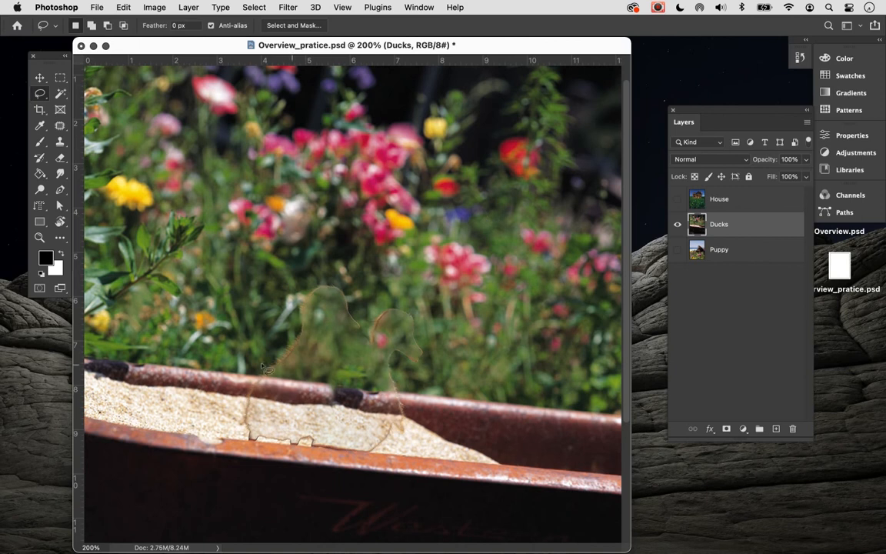
{"action": "key", "text": "super+z"}
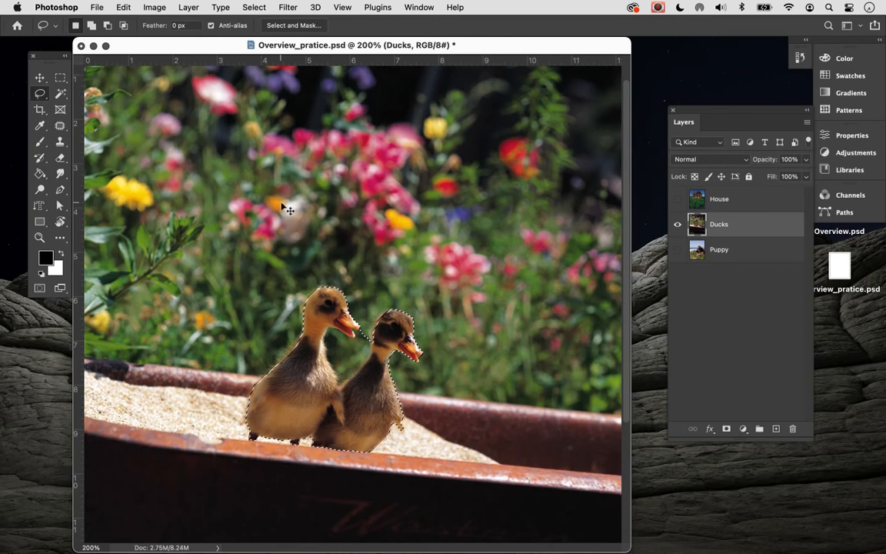
Step: Subtract the background gap between the two ducks from the selection with the Lasso tool
{"action": "key", "text": "super+plus"}
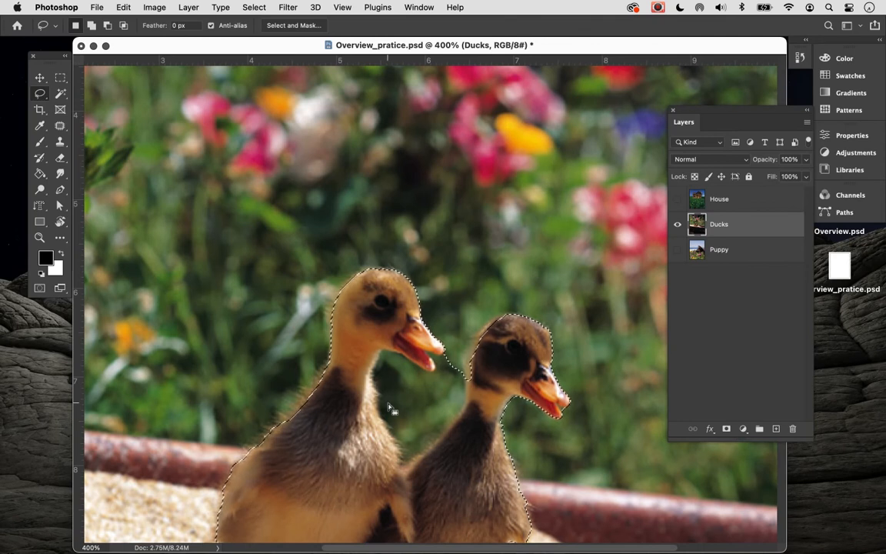
{"action": "left_click_drag", "start_coordinate": [388, 403], "coordinate": [347, 207]}
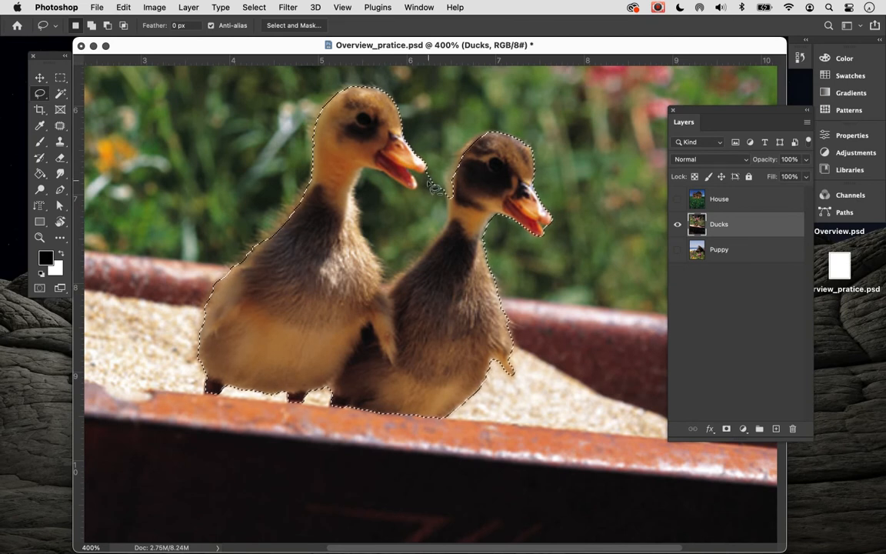
{"action": "key", "text": "alt"}
{"action": "mouse_move", "coordinate": [426, 175]}
{"action": "left_mouse_down"}
{"action": "mouse_move", "coordinate": [412, 192]}
{"action": "mouse_move", "coordinate": [375, 176]}
{"action": "left_mouse_up"}
{"action": "left_click_drag", "start_coordinate": [362, 198], "coordinate": [366, 217]}
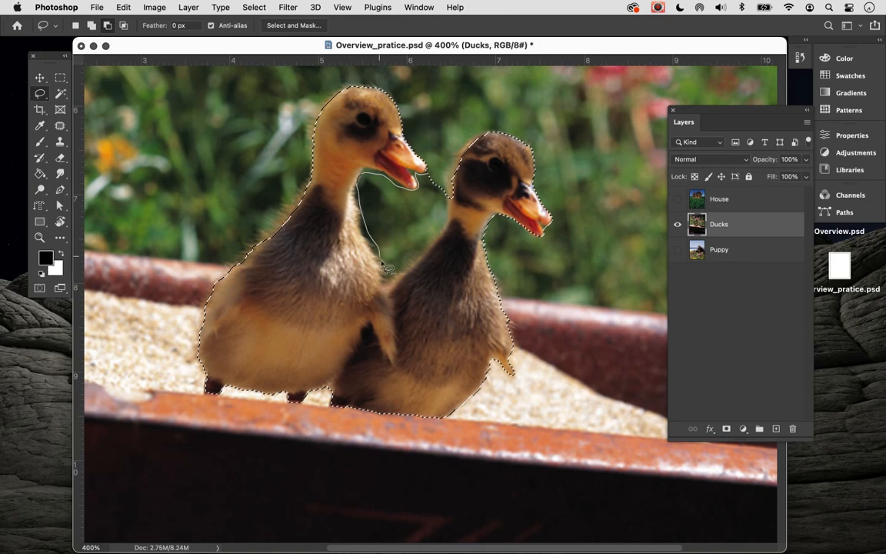
{"action": "left_click_drag", "start_coordinate": [416, 264], "coordinate": [455, 213]}
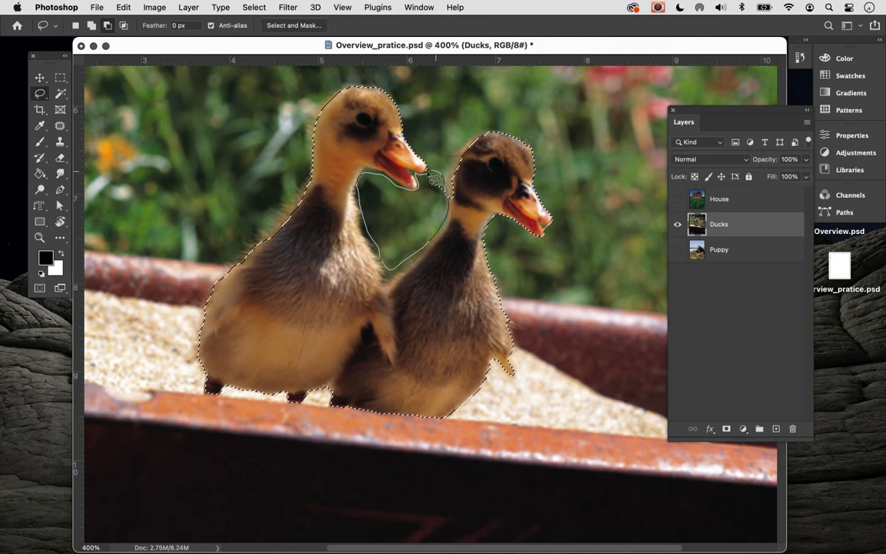
{"action": "left_click_drag", "start_coordinate": [433, 179], "coordinate": [431, 180]}
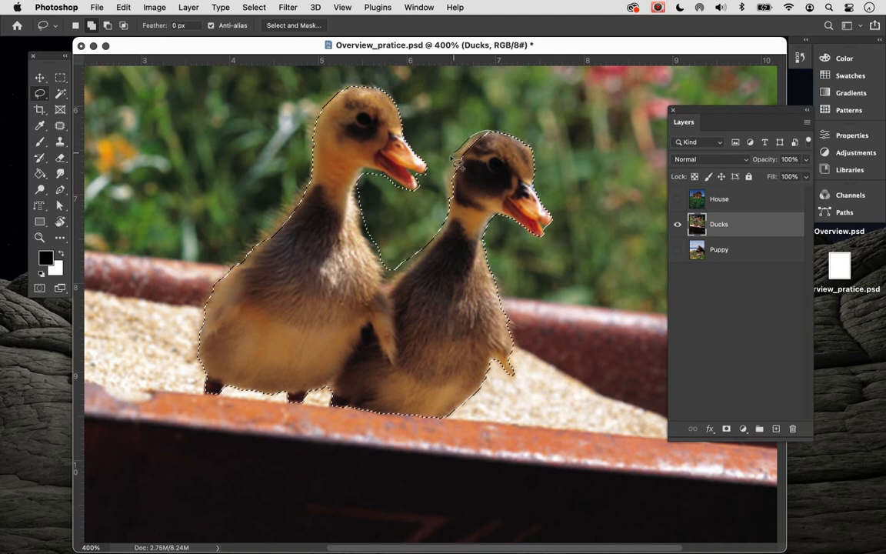
Step: Extend the selection outward around the darker duck's head, body and tail, and trim it along the wagon's rim
{"action": "mouse_move", "coordinate": [454, 221]}
{"action": "left_mouse_down"}
{"action": "mouse_move", "coordinate": [501, 144]}
{"action": "mouse_move", "coordinate": [496, 194]}
{"action": "left_mouse_up"}
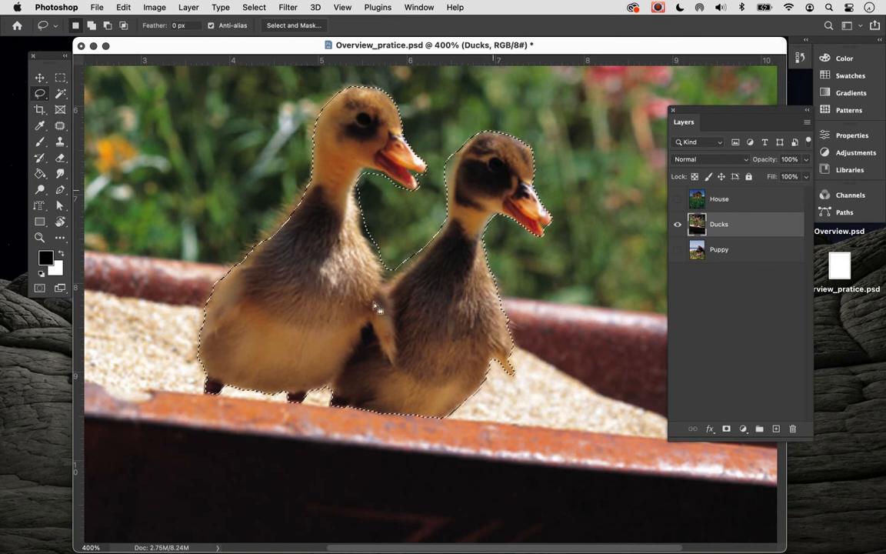
{"action": "left_click_drag", "start_coordinate": [491, 217], "coordinate": [498, 261]}
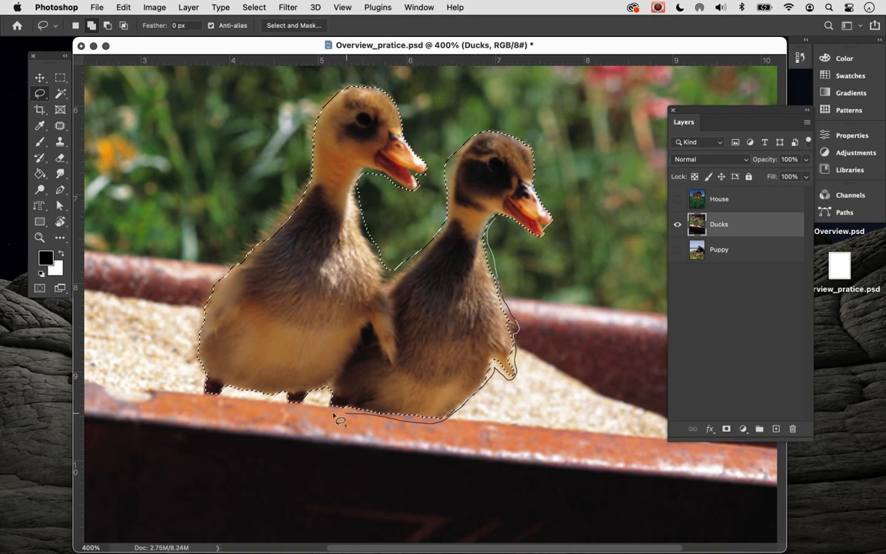
{"action": "left_click_drag", "start_coordinate": [348, 387], "coordinate": [342, 385]}
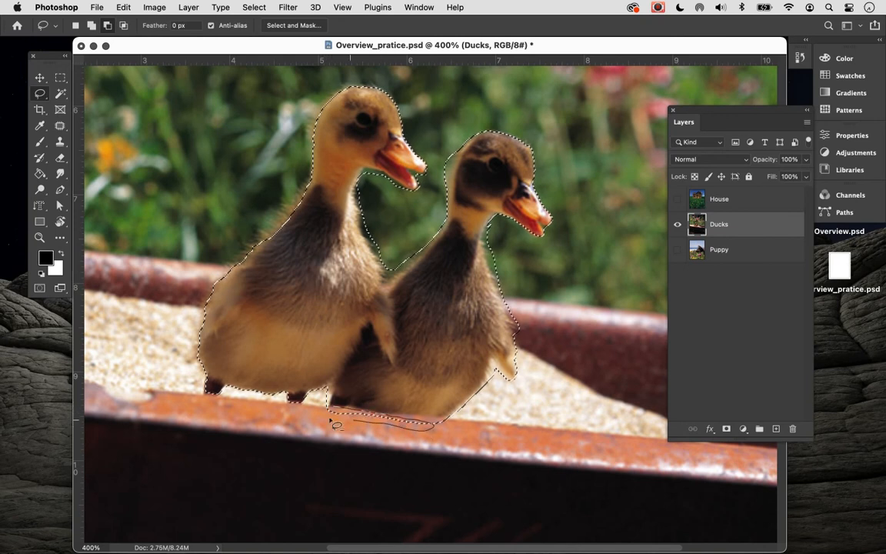
{"action": "left_click_drag", "start_coordinate": [336, 410], "coordinate": [334, 409]}
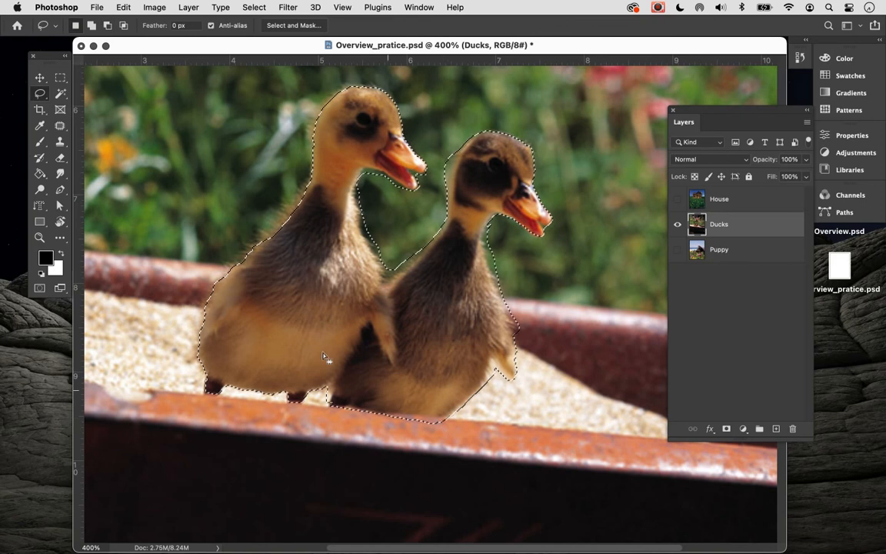
Step: Add a margin along the lighter duck's back and head to the selection with the Lasso tool
{"action": "key", "text": "shift"}
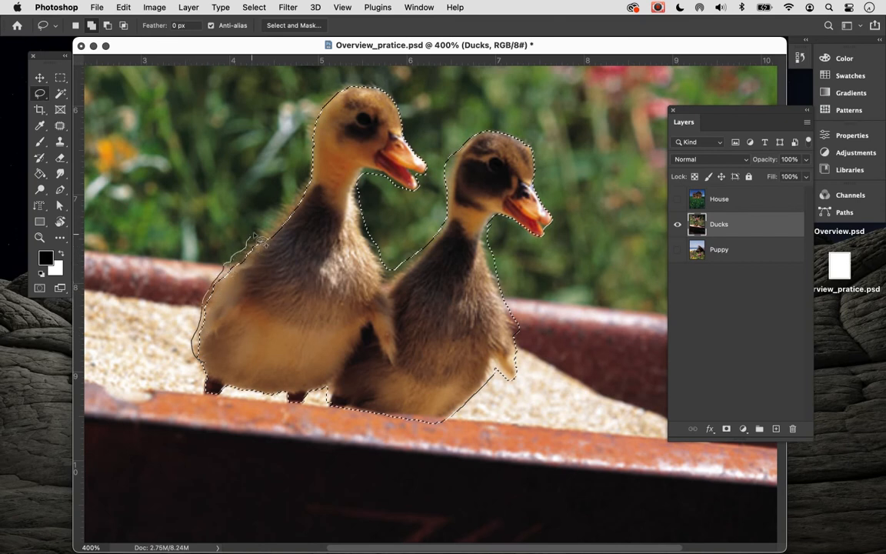
{"action": "mouse_move", "coordinate": [300, 192]}
{"action": "left_mouse_down"}
{"action": "mouse_move", "coordinate": [284, 165]}
{"action": "mouse_move", "coordinate": [193, 338]}
{"action": "left_mouse_up"}
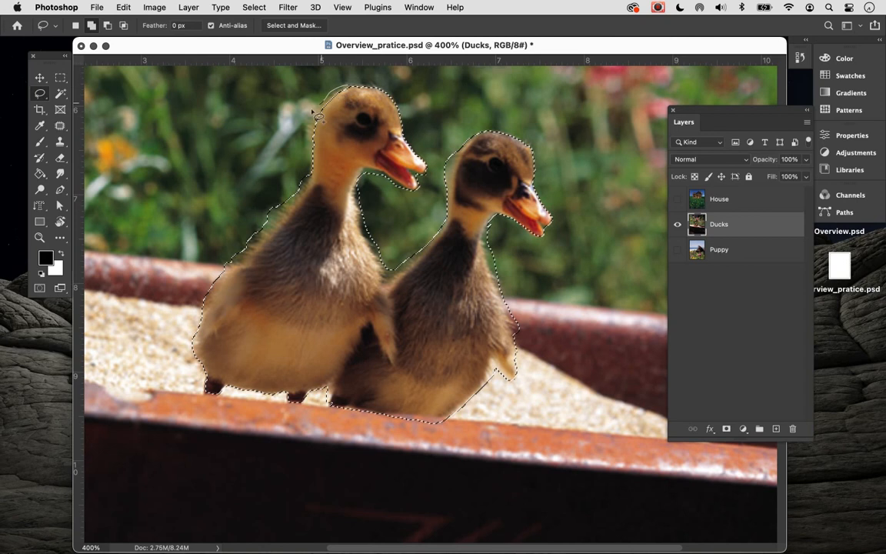
{"action": "mouse_move", "coordinate": [312, 146]}
{"action": "left_mouse_down"}
{"action": "mouse_move", "coordinate": [360, 101]}
{"action": "mouse_move", "coordinate": [333, 80]}
{"action": "left_mouse_up"}
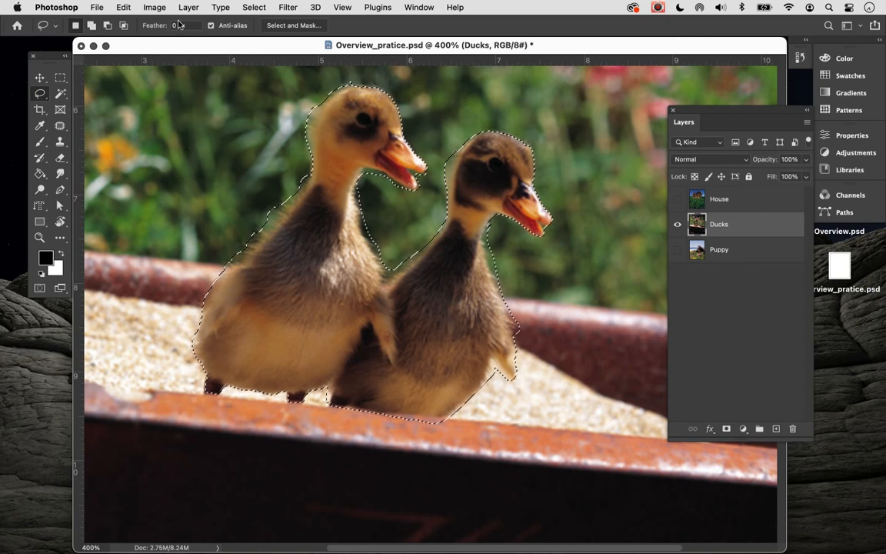
{"action": "left_click", "coordinate": [153, 8]}
{"action": "mouse_move", "coordinate": [128, 5]}
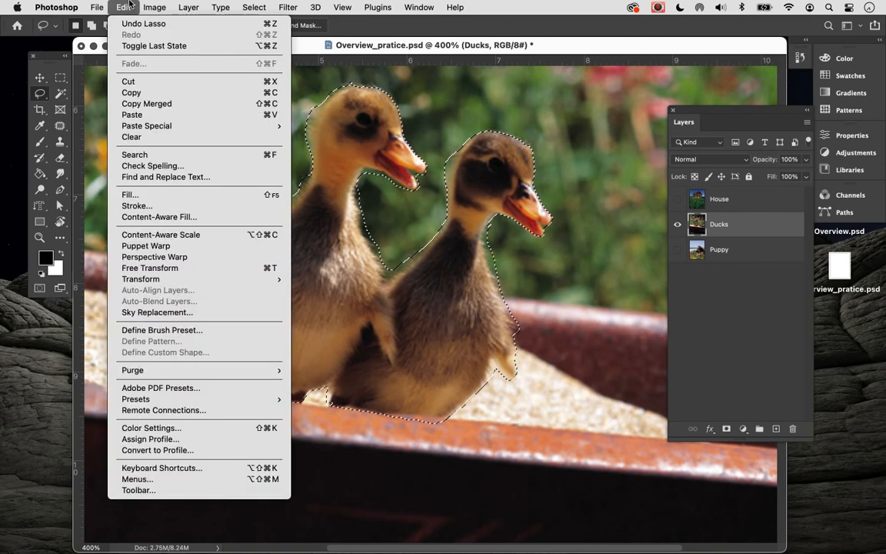
{"action": "left_click", "coordinate": [134, 218]}
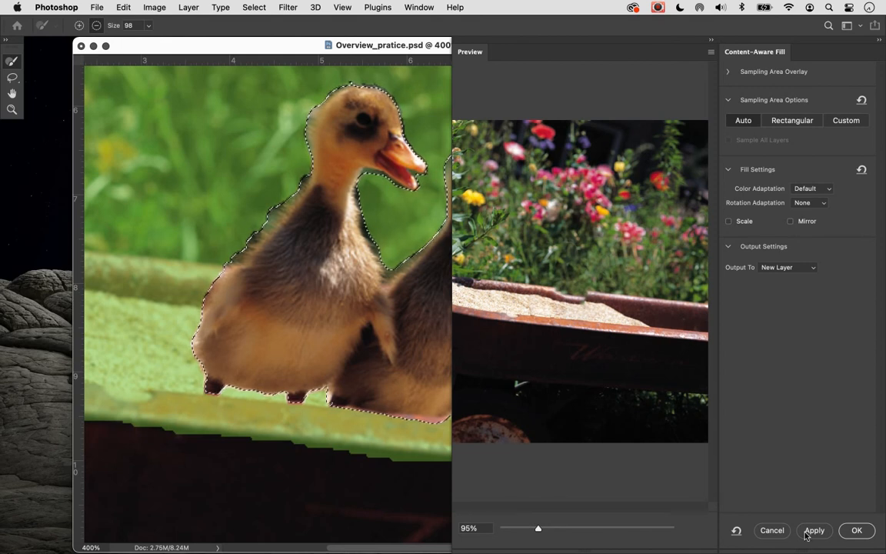
{"action": "left_click", "coordinate": [772, 530]}
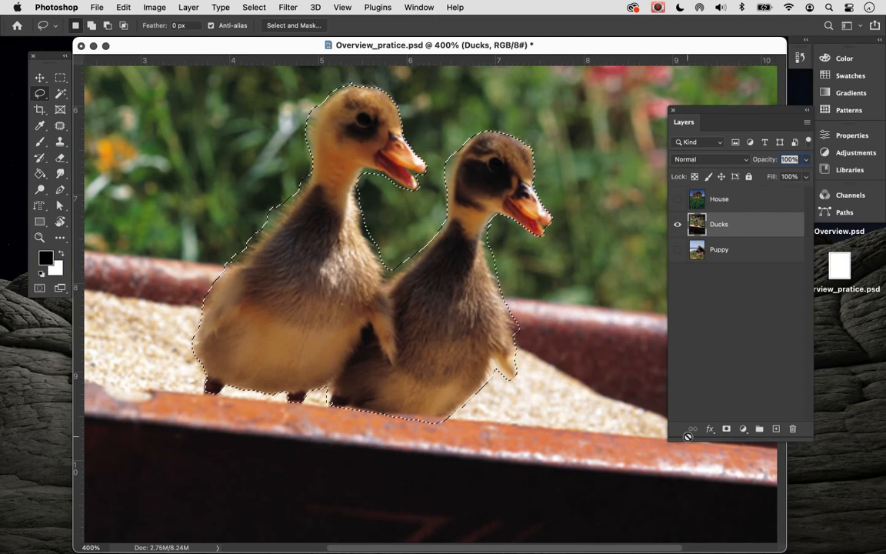
Step: Fill the widened duck selection with Content-Aware contents in Normal mode at 100% opacity, and deselect it
{"action": "left_click", "coordinate": [123, 7]}
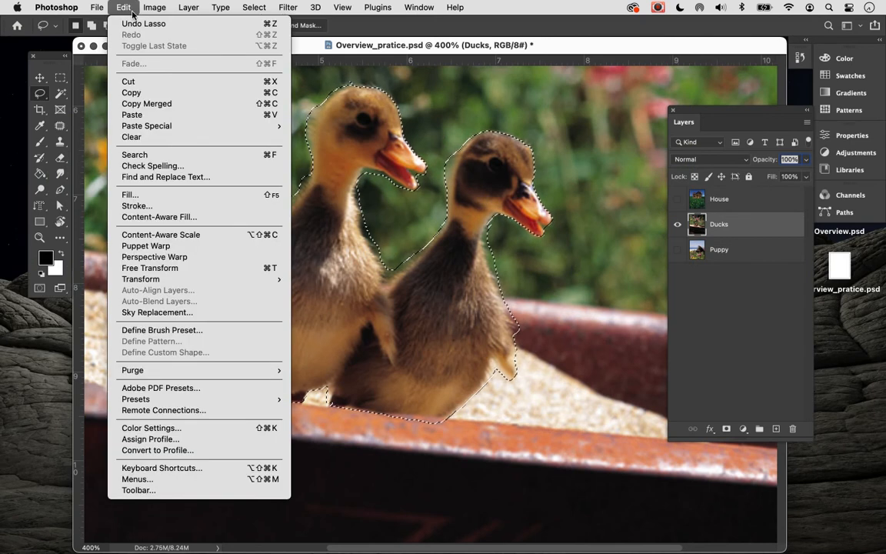
{"action": "left_click", "coordinate": [158, 200]}
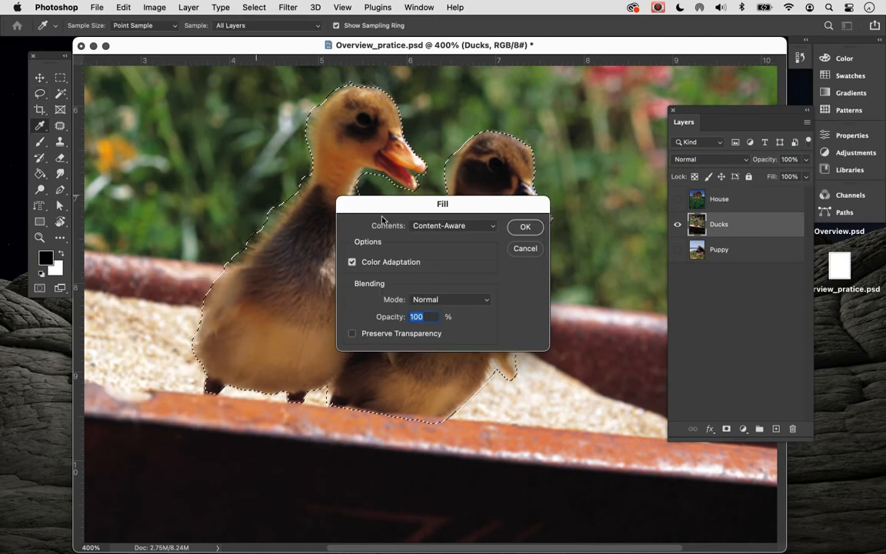
{"action": "left_click", "coordinate": [506, 228]}
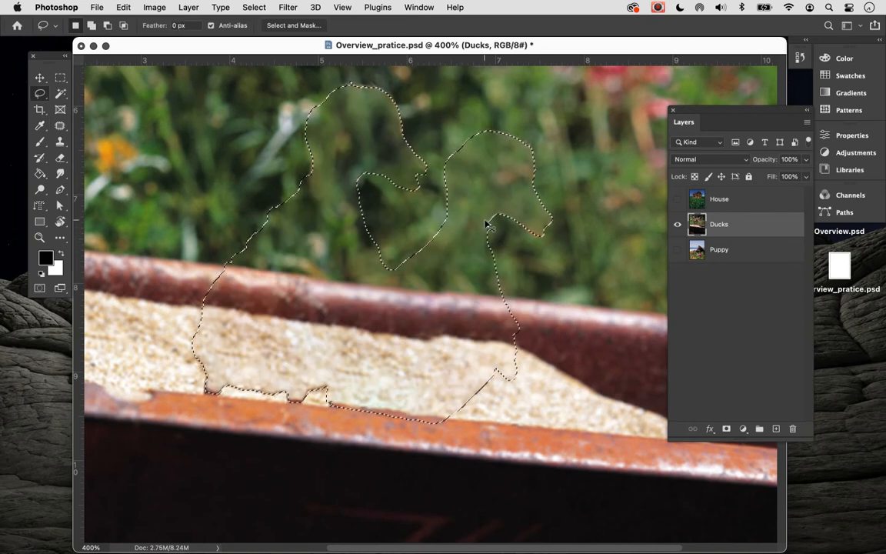
{"action": "key", "text": "super+minus"}
{"action": "key", "text": "super+minus"}
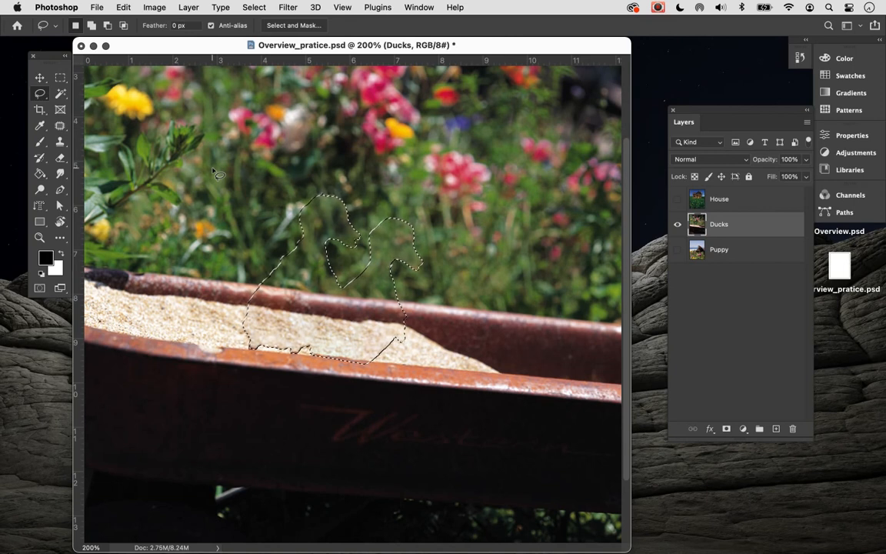
{"action": "key", "text": "Delete"}
{"action": "key", "text": "super+d"}
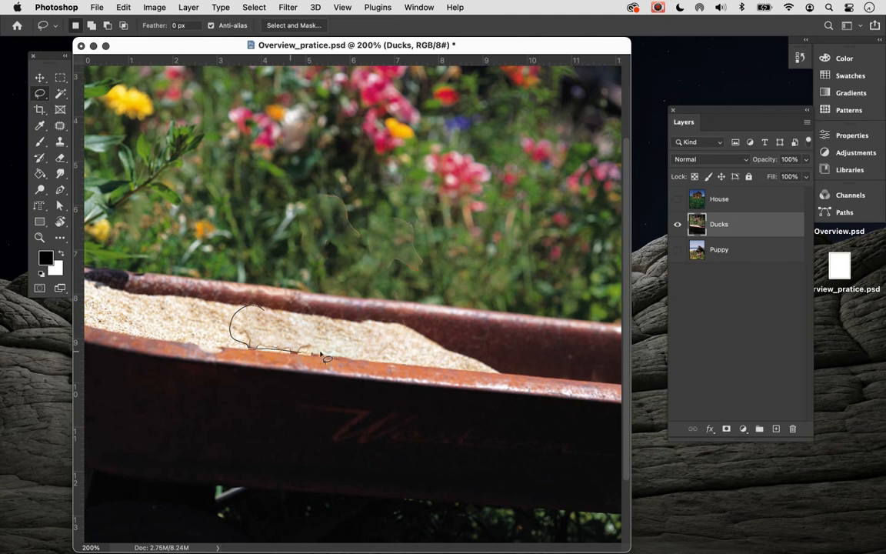
Step: Lasso the blurred patch of sand along the wagon's rim, fill it with Content-Aware contents at 100% opacity, and deselect it
{"action": "left_click_drag", "start_coordinate": [267, 312], "coordinate": [269, 314]}
{"action": "left_click", "coordinate": [125, 7]}
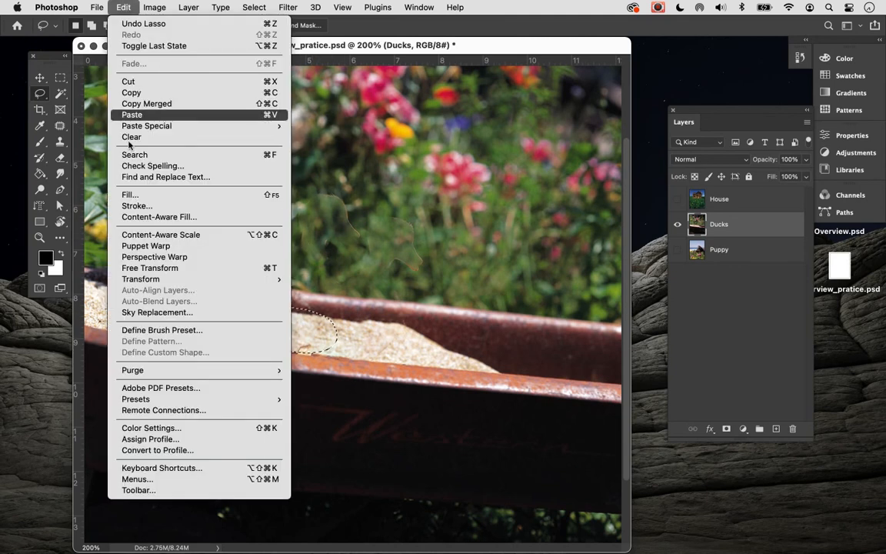
{"action": "left_click", "coordinate": [155, 195]}
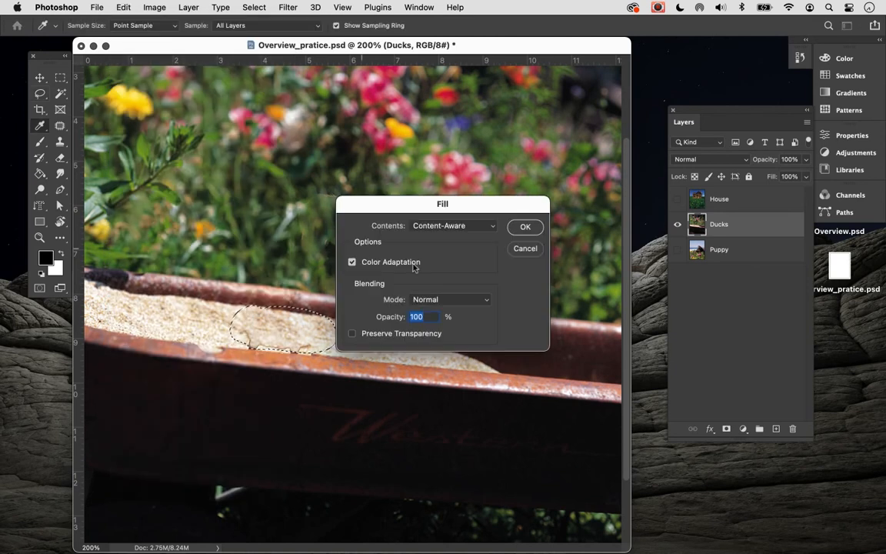
{"action": "left_click", "coordinate": [524, 229]}
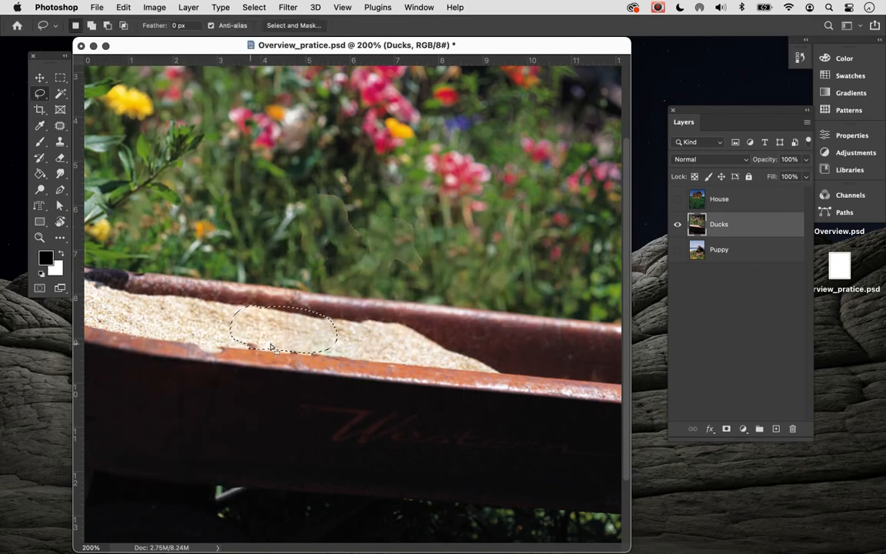
{"action": "key", "text": "super+d"}
Step: Lasso the leftover duck outlines in the flower background, fill them with Content-Aware contents in Normal mode, and deselect
{"action": "mouse_move", "coordinate": [350, 183]}
{"action": "left_mouse_down"}
{"action": "mouse_move", "coordinate": [310, 178]}
{"action": "mouse_move", "coordinate": [285, 221]}
{"action": "mouse_move", "coordinate": [302, 252]}
{"action": "mouse_move", "coordinate": [385, 285]}
{"action": "mouse_move", "coordinate": [429, 268]}
{"action": "mouse_move", "coordinate": [444, 226]}
{"action": "mouse_move", "coordinate": [346, 172]}
{"action": "left_mouse_up"}
{"action": "left_click", "coordinate": [123, 7]}
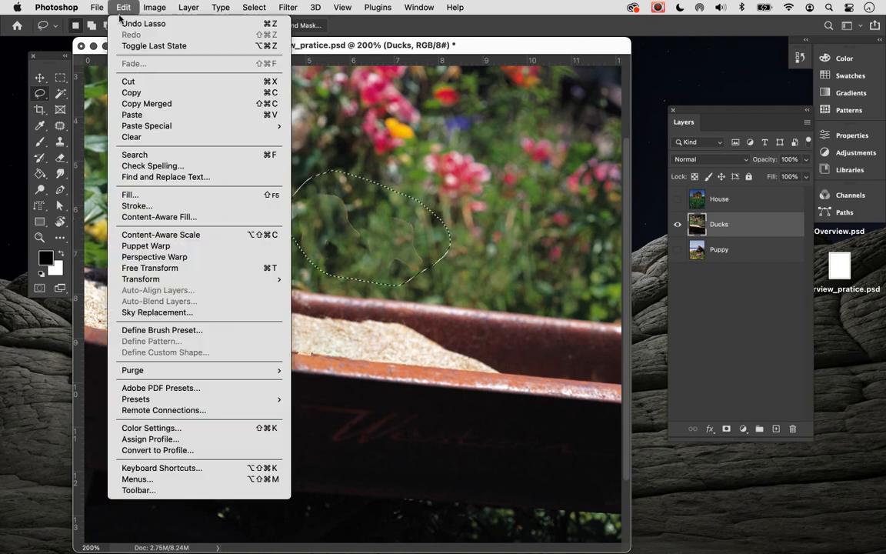
{"action": "left_click", "coordinate": [146, 194]}
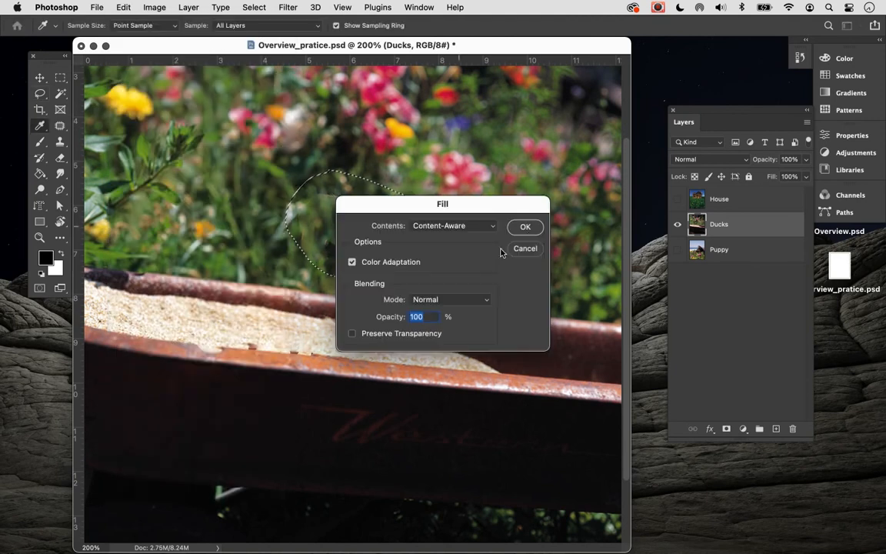
{"action": "left_click", "coordinate": [526, 229]}
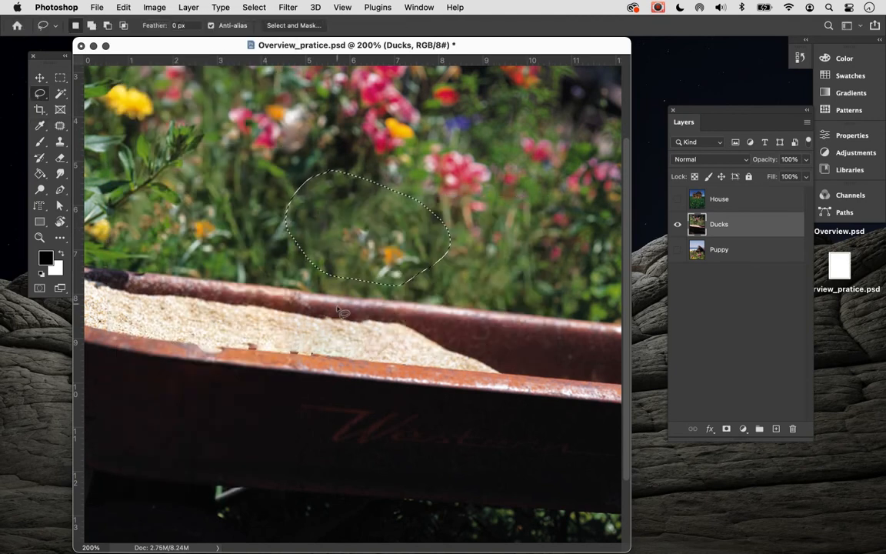
{"action": "key", "text": "super+d"}
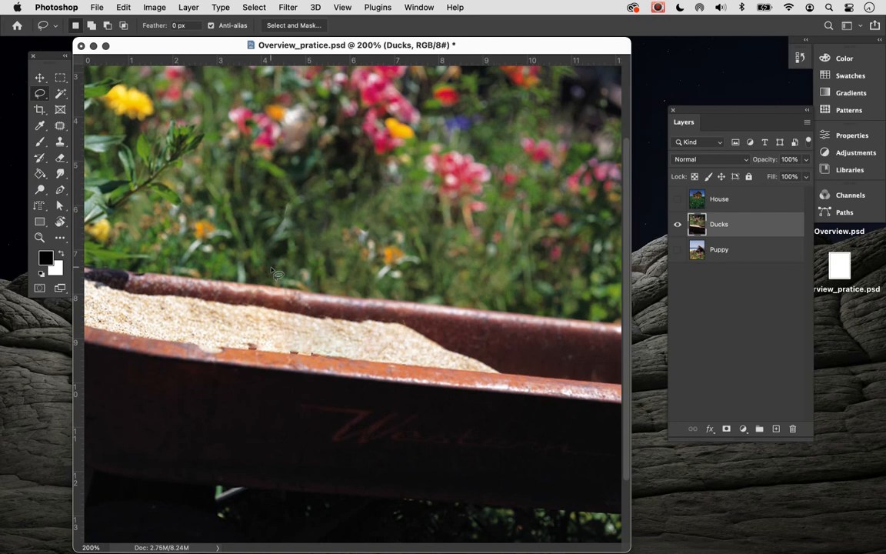
{"action": "key", "text": "super+minus"}
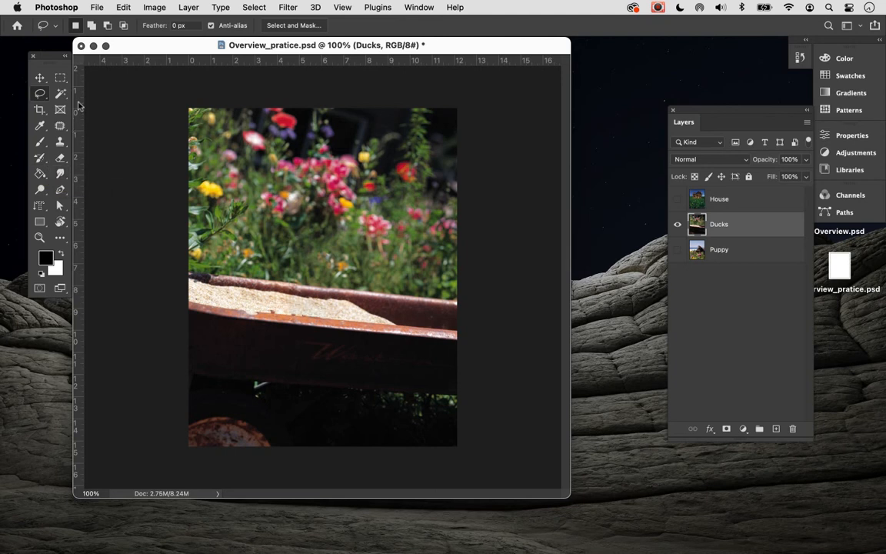
Step: Patch the dark foliage above the wagon with nearby greenery containing an orange flower, using the Patch Tool in Source mode
{"action": "key", "text": "super+equal"}
{"action": "key", "text": "super+equal"}
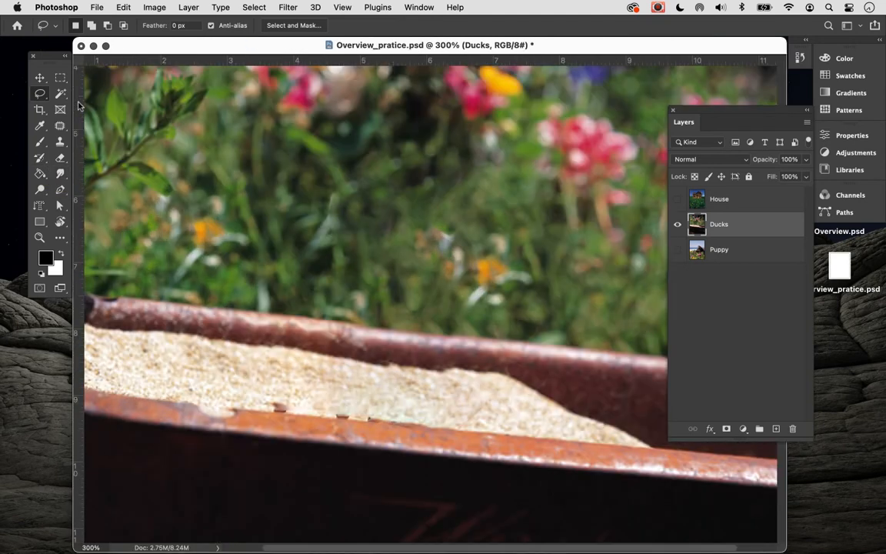
{"action": "left_click_drag", "start_coordinate": [257, 181], "coordinate": [405, 257]}
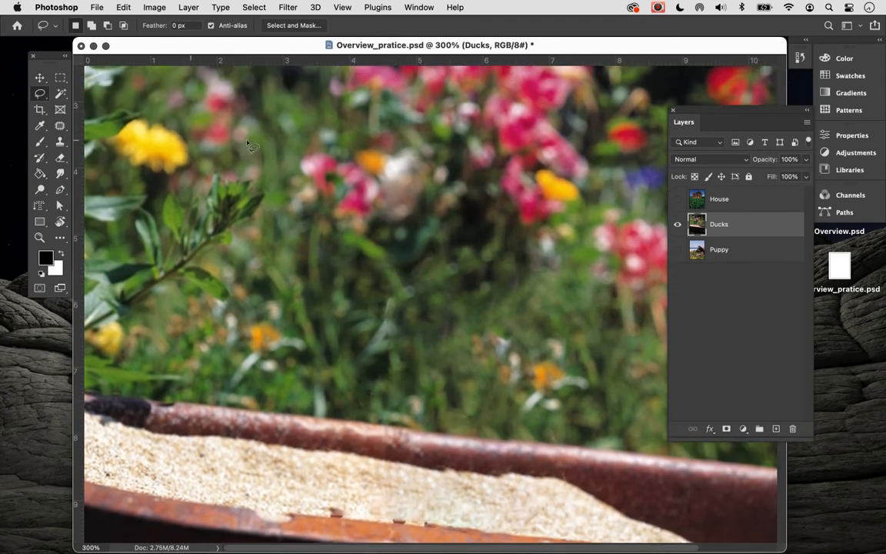
{"action": "left_click", "coordinate": [61, 127]}
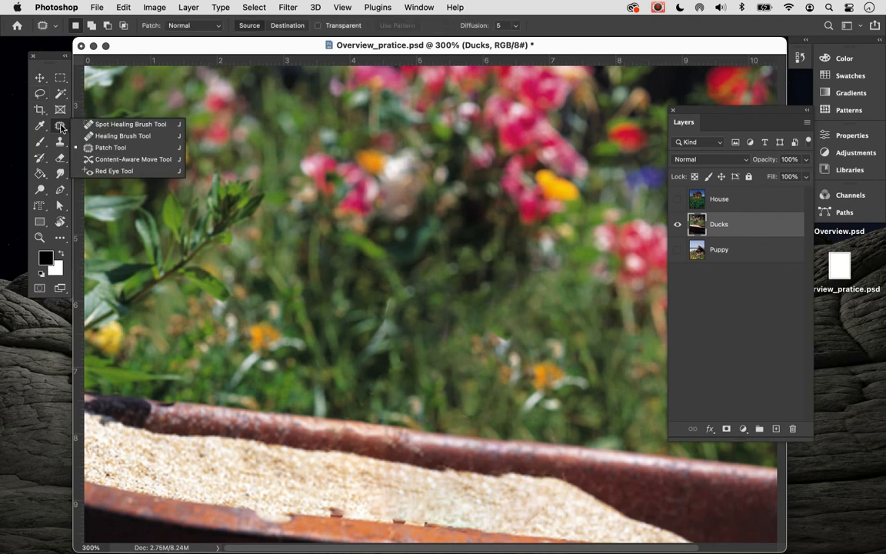
{"action": "left_click", "coordinate": [110, 147]}
{"action": "mouse_move", "coordinate": [386, 305]}
{"action": "left_mouse_down"}
{"action": "mouse_move", "coordinate": [461, 340]}
{"action": "mouse_move", "coordinate": [444, 308]}
{"action": "mouse_move", "coordinate": [360, 310]}
{"action": "mouse_move", "coordinate": [339, 292]}
{"action": "mouse_move", "coordinate": [431, 307]}
{"action": "mouse_move", "coordinate": [315, 309]}
{"action": "mouse_move", "coordinate": [307, 322]}
{"action": "left_mouse_up"}
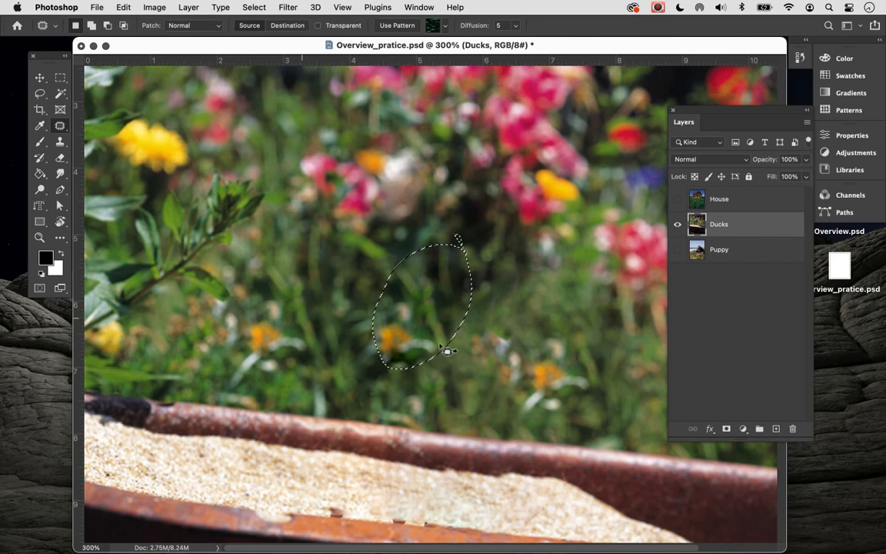
{"action": "left_click", "coordinate": [466, 362]}
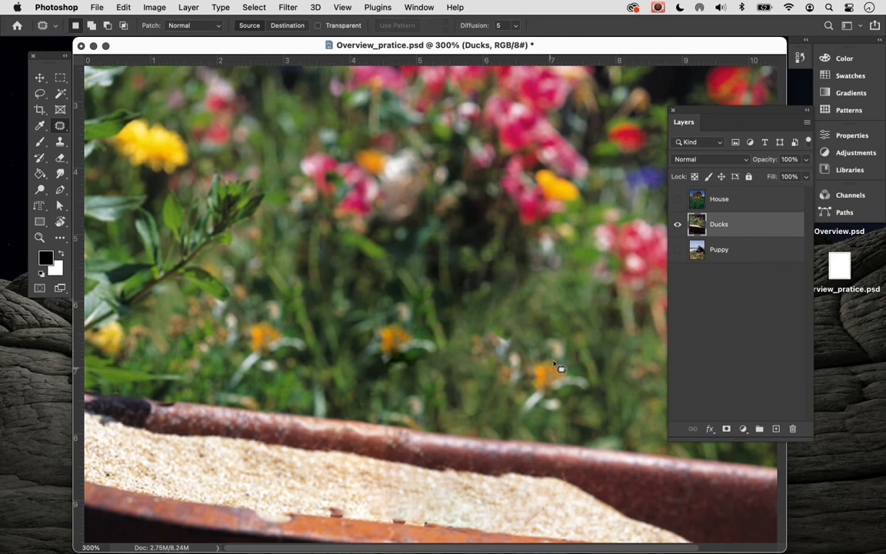
Step: Try to patch the orange flower just above the wagon's far rim with nearby foliage
{"action": "left_click_drag", "start_coordinate": [476, 373], "coordinate": [489, 339]}
{"action": "mouse_move", "coordinate": [527, 407]}
{"action": "left_mouse_down"}
{"action": "mouse_move", "coordinate": [545, 389]}
{"action": "mouse_move", "coordinate": [561, 329]}
{"action": "left_mouse_up"}
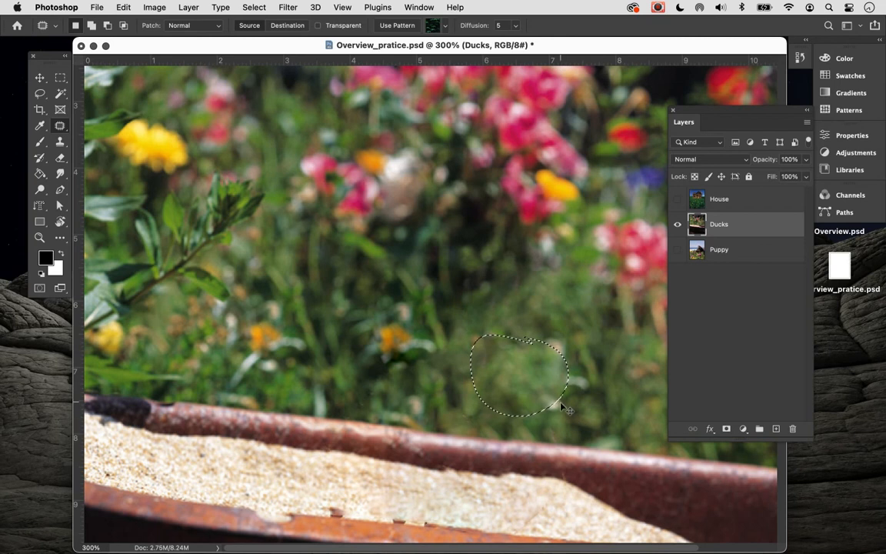
{"action": "key", "text": "super+z"}
{"action": "left_click_drag", "start_coordinate": [499, 313], "coordinate": [386, 279]}
{"action": "key", "text": "super+d"}
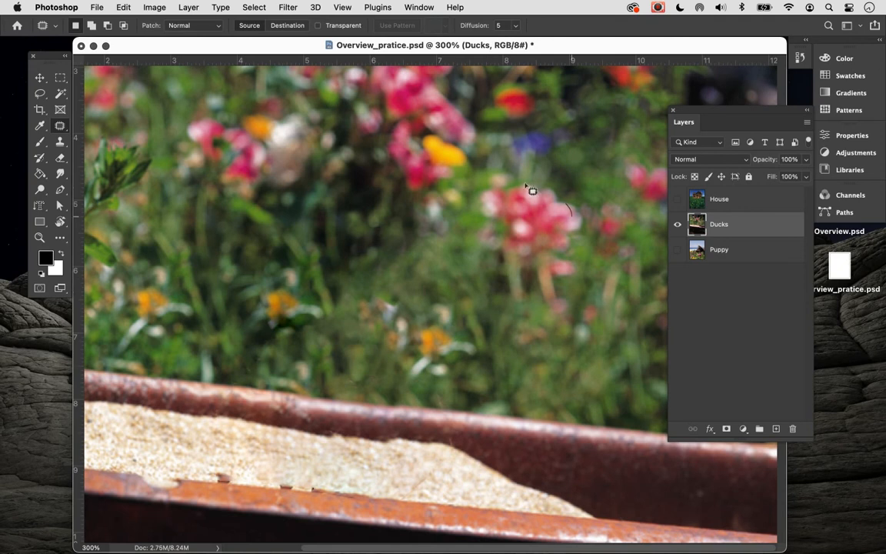
Step: Patch the area around the large pink flower cluster with a slightly offset part of the same flowers, and deselect
{"action": "left_click_drag", "start_coordinate": [545, 289], "coordinate": [484, 254]}
{"action": "mouse_move", "coordinate": [538, 256]}
{"action": "left_mouse_down"}
{"action": "mouse_move", "coordinate": [433, 287]}
{"action": "mouse_move", "coordinate": [550, 232]}
{"action": "mouse_move", "coordinate": [540, 255]}
{"action": "left_mouse_up"}
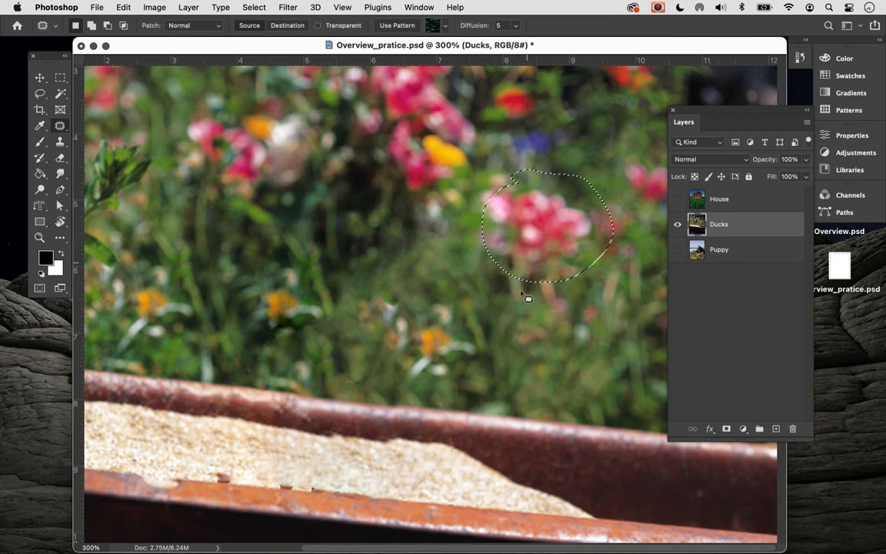
{"action": "key", "text": "super+d"}
Step: Patch two areas of foliage below the large pink flower cluster with copies of that cluster, and deselect
{"action": "mouse_move", "coordinate": [440, 254]}
{"action": "left_mouse_down"}
{"action": "mouse_move", "coordinate": [457, 359]}
{"action": "mouse_move", "coordinate": [436, 251]}
{"action": "left_mouse_up"}
{"action": "left_click_drag", "start_coordinate": [452, 306], "coordinate": [531, 234]}
{"action": "left_click", "coordinate": [506, 332]}
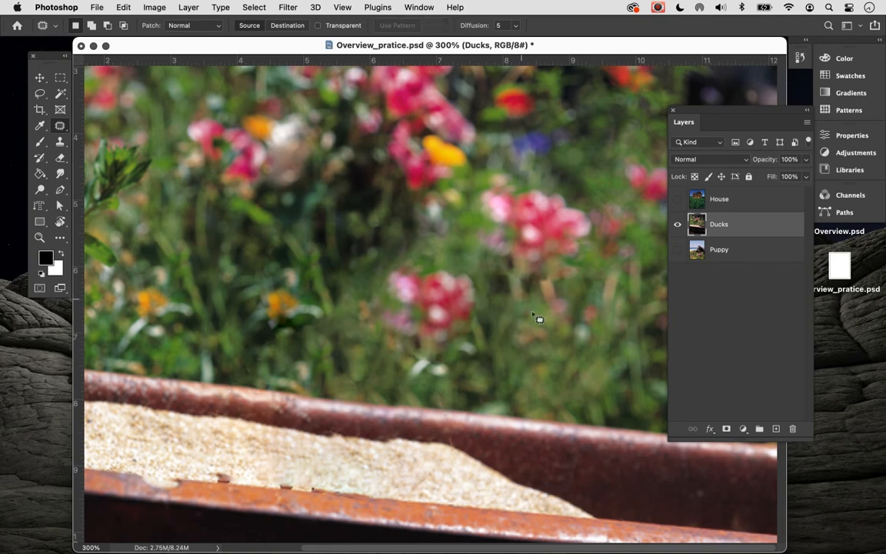
{"action": "mouse_move", "coordinate": [566, 318]}
{"action": "left_mouse_down"}
{"action": "mouse_move", "coordinate": [508, 388]}
{"action": "mouse_move", "coordinate": [548, 295]}
{"action": "mouse_move", "coordinate": [550, 368]}
{"action": "mouse_move", "coordinate": [569, 229]}
{"action": "left_mouse_up"}
{"action": "key", "text": "super+d"}
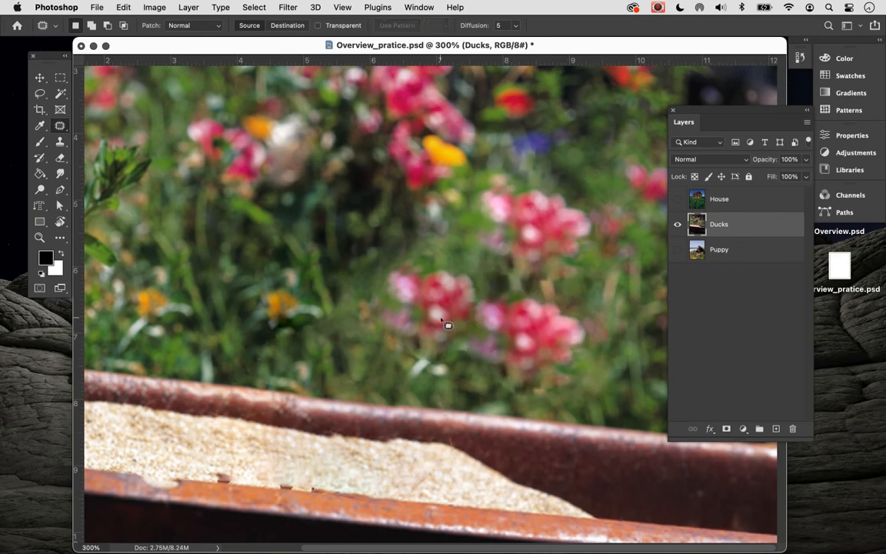
Step: Patch the orange flower nearest the leafy stem with the similar orange flower beside it, and deselect
{"action": "key", "text": "super+minus"}
{"action": "key", "text": "super+minus"}
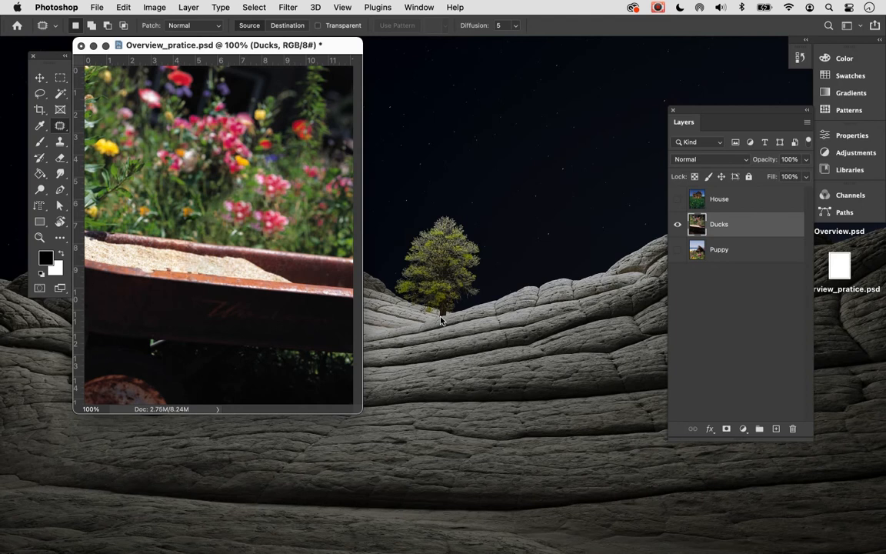
{"action": "key", "text": "super+plus"}
{"action": "key", "text": "super+plus"}
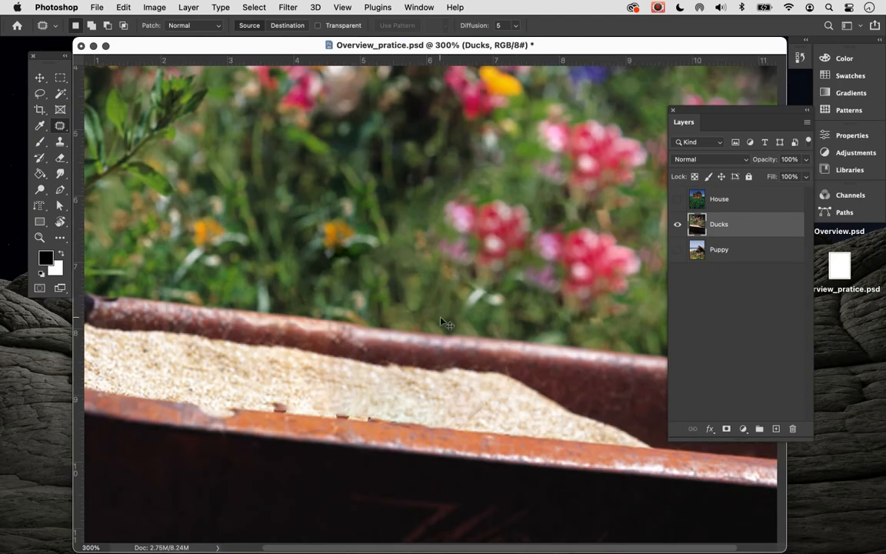
{"action": "key", "text": "super+minus"}
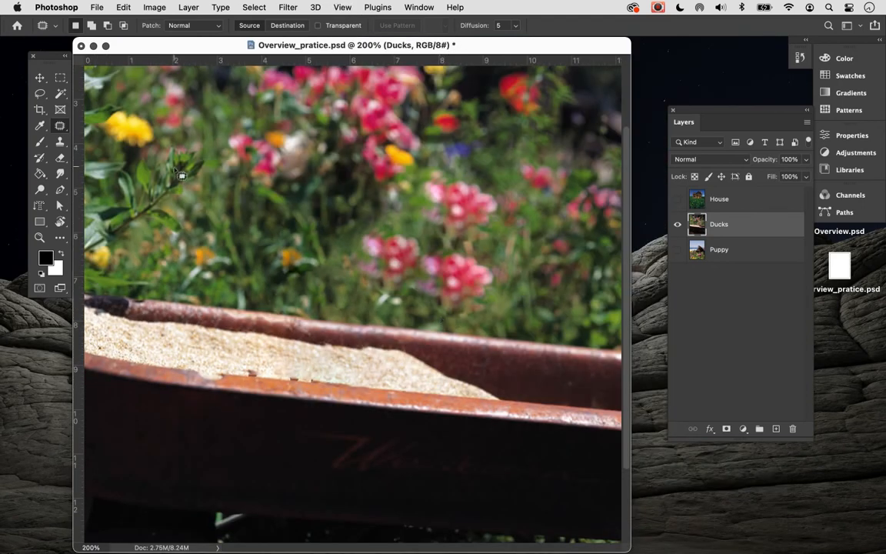
{"action": "mouse_move", "coordinate": [202, 216]}
{"action": "left_mouse_down"}
{"action": "mouse_move", "coordinate": [167, 254]}
{"action": "mouse_move", "coordinate": [227, 275]}
{"action": "mouse_move", "coordinate": [204, 222]}
{"action": "left_mouse_up"}
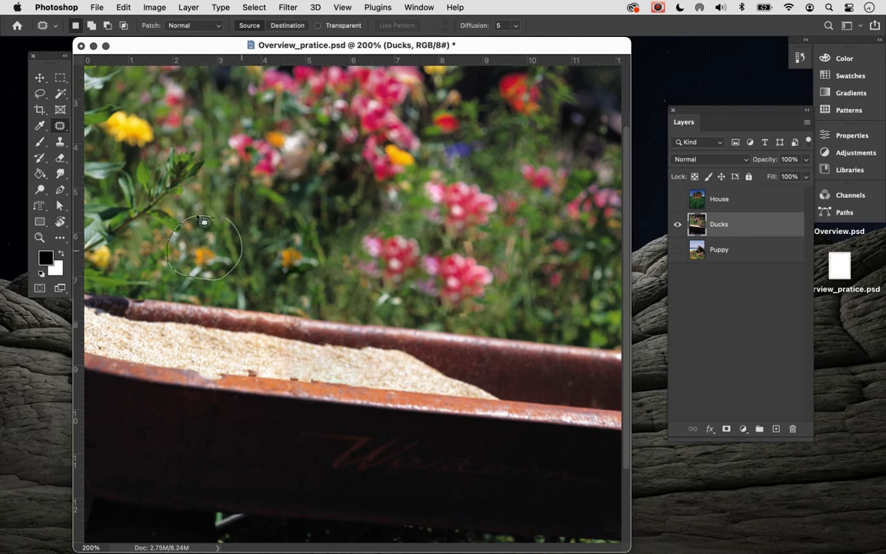
{"action": "left_click_drag", "start_coordinate": [223, 257], "coordinate": [307, 266]}
{"action": "key", "text": "super+d"}
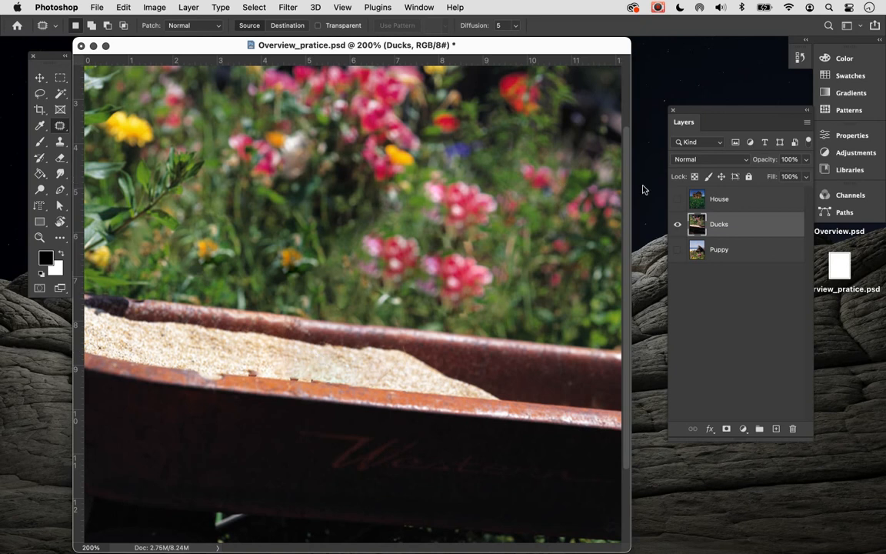
Step: Show all the layers, and hide House and Ducks so that only the Puppy layer is visible
{"action": "left_click", "coordinate": [677, 225]}
{"action": "left_click", "coordinate": [677, 224]}
{"action": "left_click", "coordinate": [677, 199]}
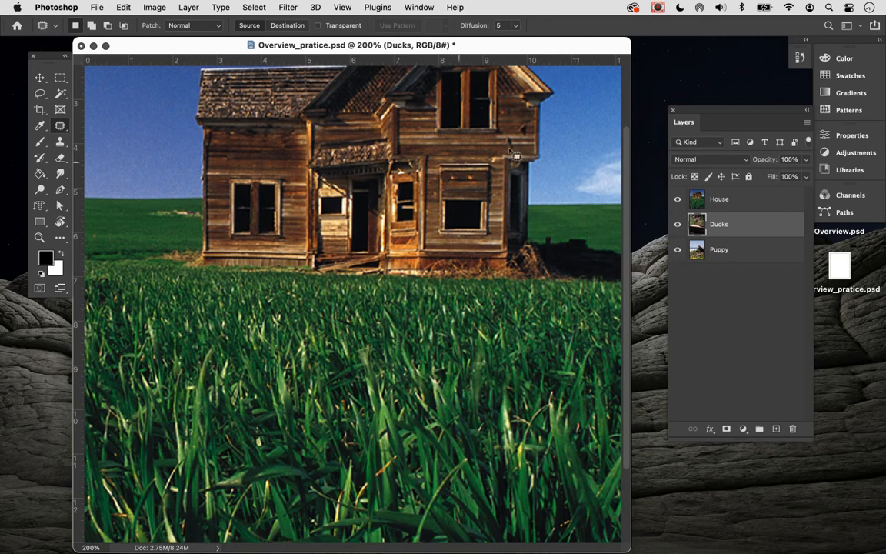
{"action": "left_click", "coordinate": [677, 198]}
{"action": "left_click", "coordinate": [677, 224]}
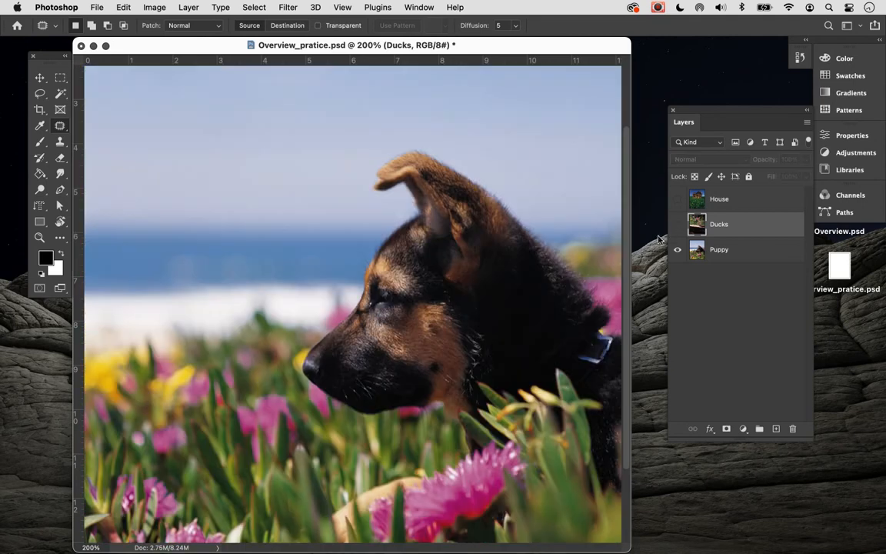
Step: Enlarge the document window around the image and outline the puppy loosely with the Lasso tool at 0 px feather
{"action": "key", "text": "super+minus"}
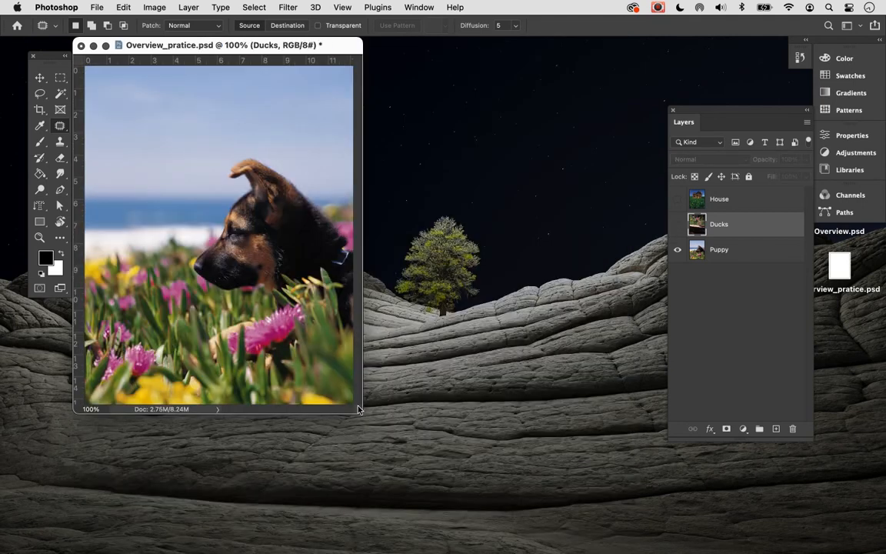
{"action": "left_click_drag", "start_coordinate": [361, 412], "coordinate": [375, 420]}
{"action": "left_click_drag", "start_coordinate": [425, 443], "coordinate": [570, 541]}
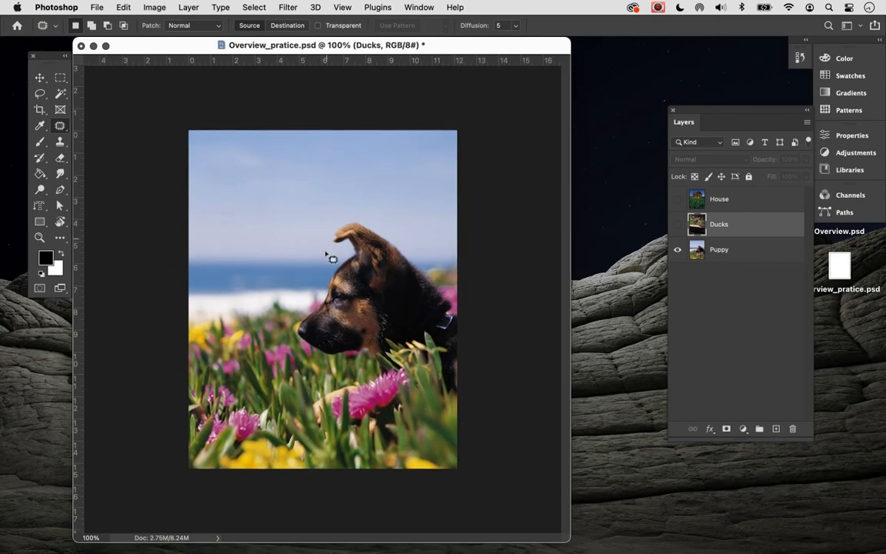
{"action": "left_click", "coordinate": [40, 94]}
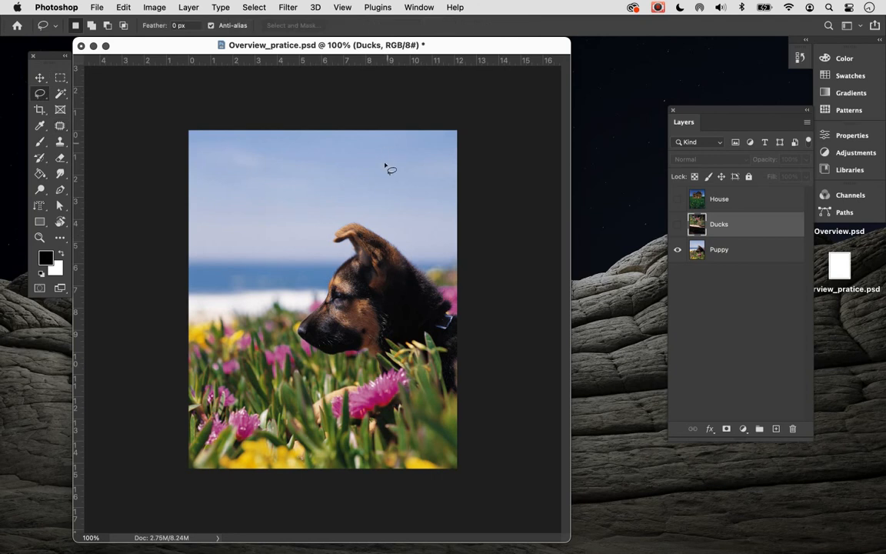
{"action": "mouse_move", "coordinate": [367, 222]}
{"action": "left_mouse_down"}
{"action": "mouse_move", "coordinate": [332, 227]}
{"action": "mouse_move", "coordinate": [328, 237]}
{"action": "mouse_move", "coordinate": [342, 258]}
{"action": "mouse_move", "coordinate": [287, 327]}
{"action": "mouse_move", "coordinate": [301, 354]}
{"action": "mouse_move", "coordinate": [360, 359]}
{"action": "mouse_move", "coordinate": [362, 400]}
{"action": "mouse_move", "coordinate": [422, 446]}
{"action": "mouse_move", "coordinate": [475, 386]}
{"action": "mouse_move", "coordinate": [472, 328]}
{"action": "mouse_move", "coordinate": [420, 262]}
{"action": "mouse_move", "coordinate": [360, 214]}
{"action": "mouse_move", "coordinate": [317, 200]}
{"action": "left_mouse_up"}
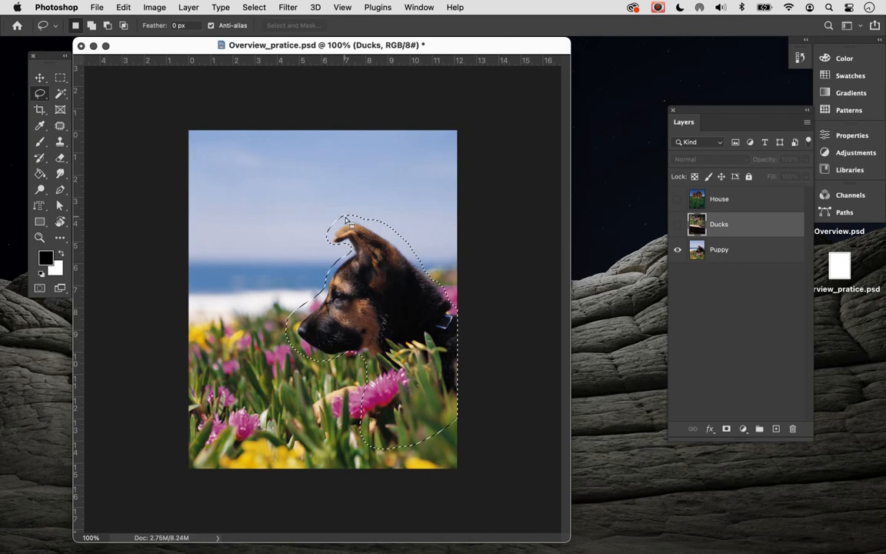
Step: Compare which editing commands are available for the puppy selection with the hidden Ducks layer active and with the Puppy layer active
{"action": "left_click", "coordinate": [153, 8]}
{"action": "mouse_move", "coordinate": [134, 9]}
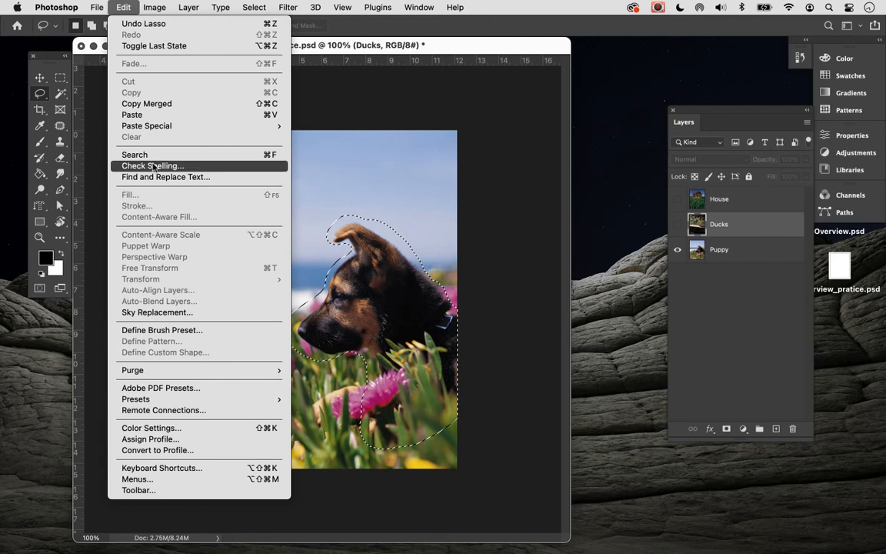
{"action": "left_click", "coordinate": [347, 123]}
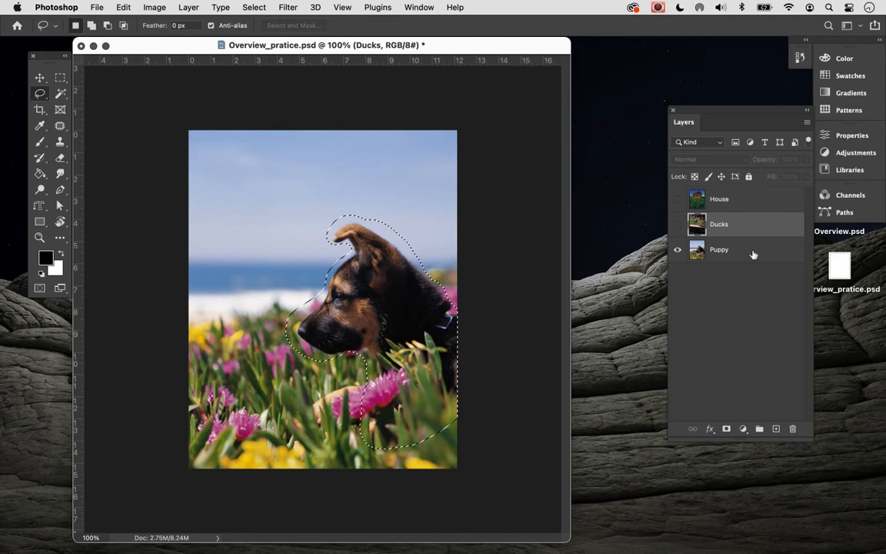
{"action": "left_click", "coordinate": [727, 254]}
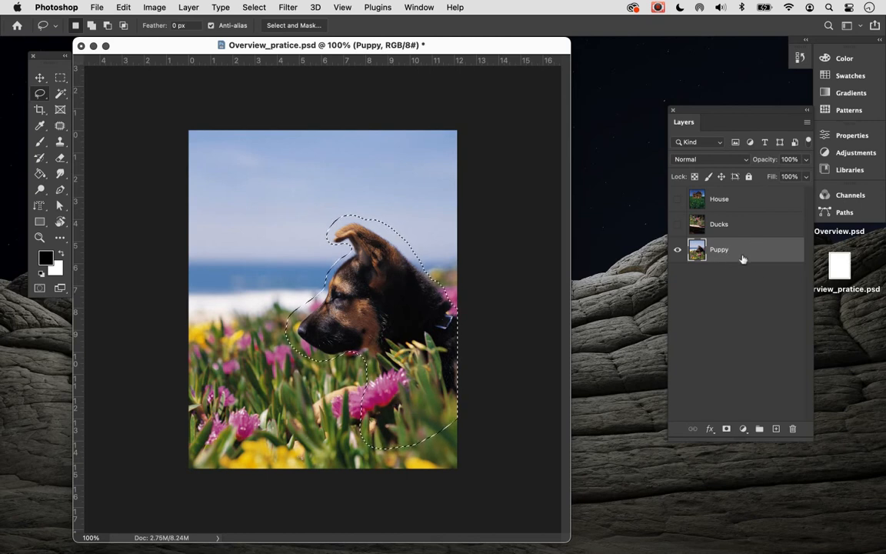
{"action": "left_click", "coordinate": [146, 6]}
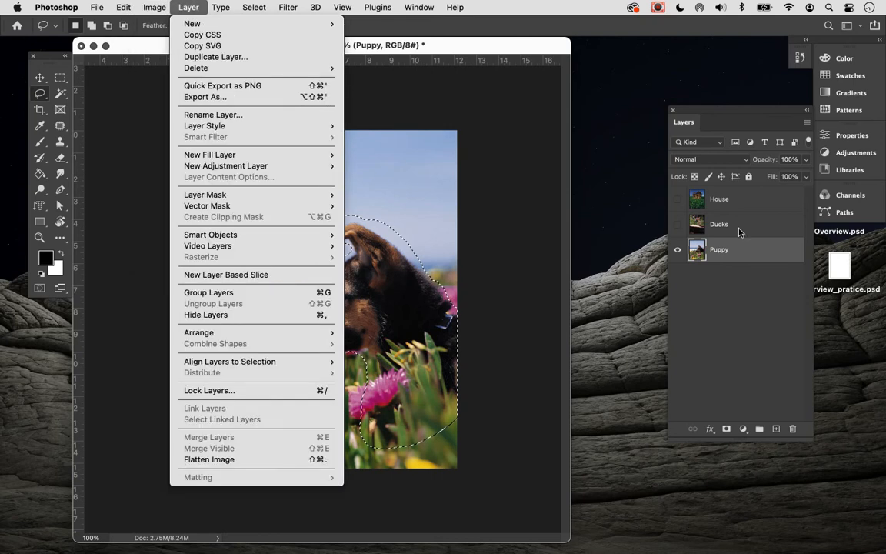
{"action": "left_click", "coordinate": [740, 230]}
{"action": "left_click", "coordinate": [740, 230]}
{"action": "left_click", "coordinate": [124, 7]}
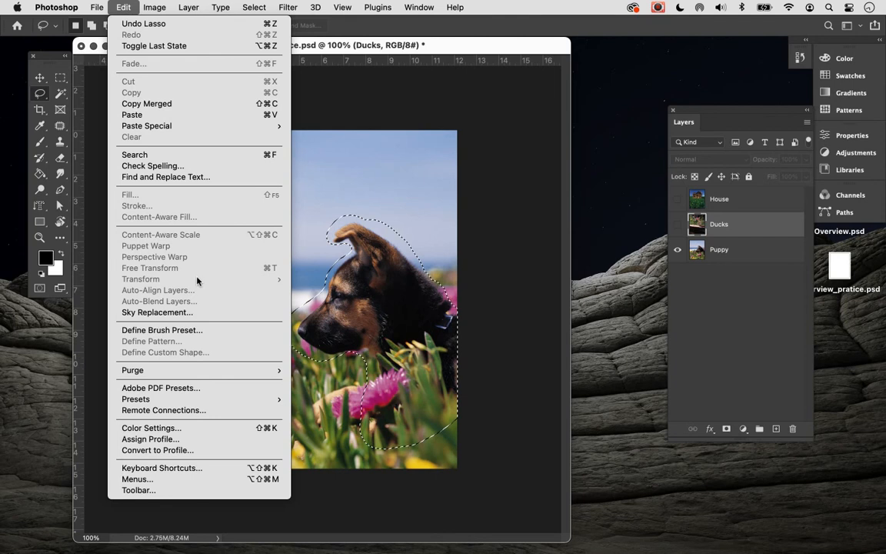
{"action": "left_click", "coordinate": [480, 128]}
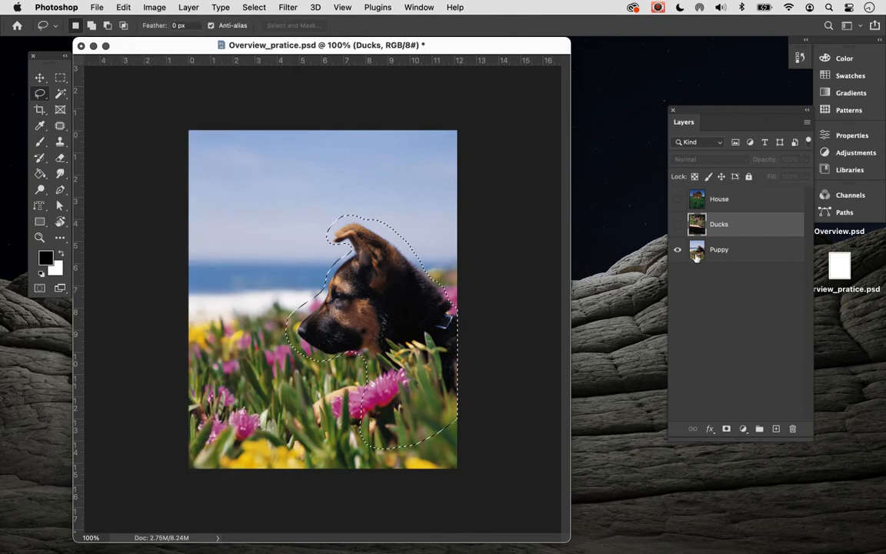
Step: Replace the selected puppy with surrounding sky and flowers by filling the Puppy layer's selection with Content-Aware, and deselect
{"action": "left_click", "coordinate": [730, 257]}
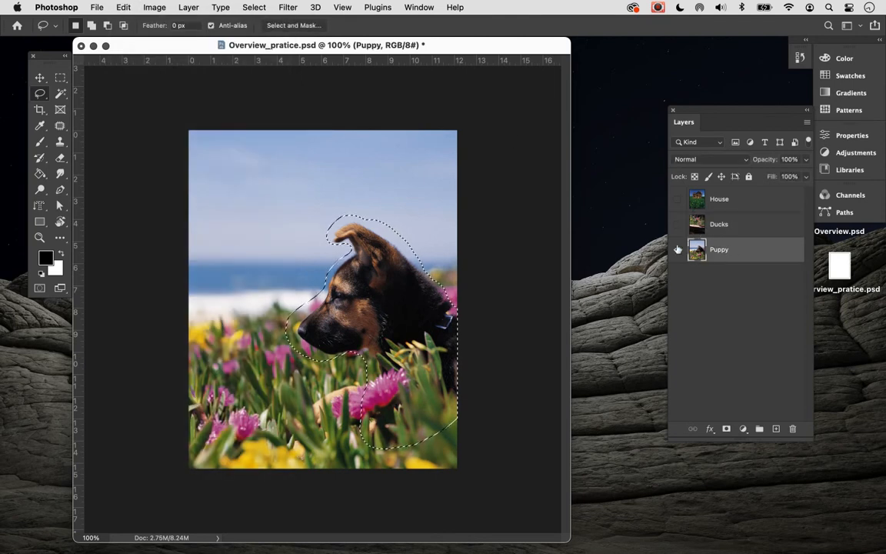
{"action": "left_click", "coordinate": [123, 7]}
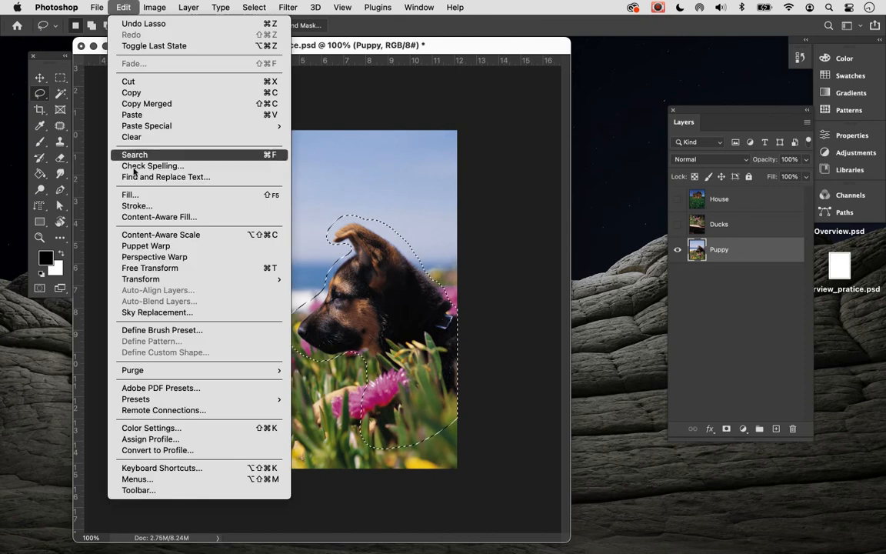
{"action": "left_click", "coordinate": [131, 194]}
{"action": "left_click", "coordinate": [525, 228]}
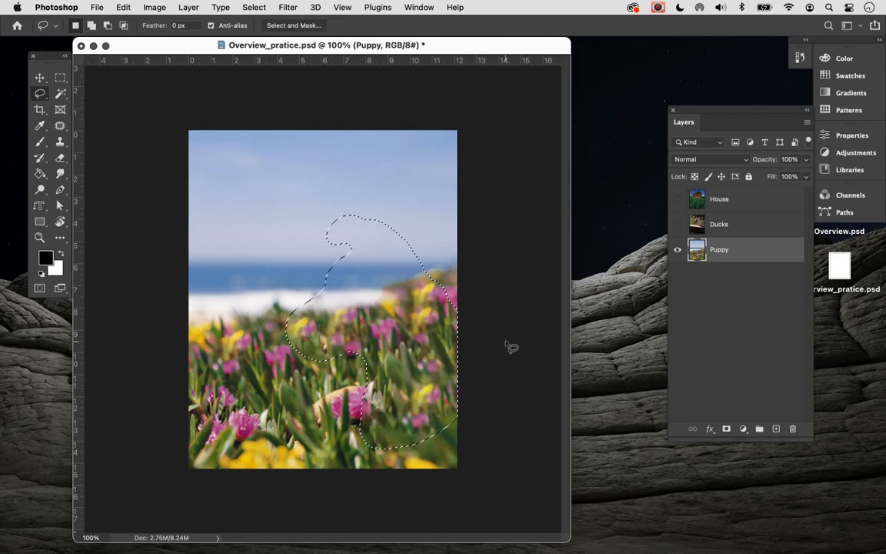
{"action": "key", "text": "super+d"}
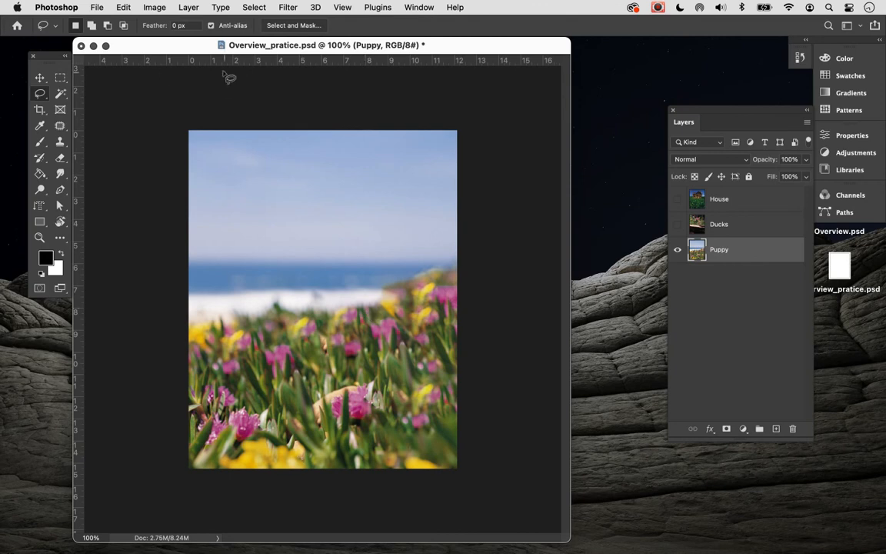
Step: Replace the Puppy image's sky with the blue-to-orange sunset, with Shift Edge 33 and a warmer temperature, output to new layers
{"action": "left_click", "coordinate": [152, 7]}
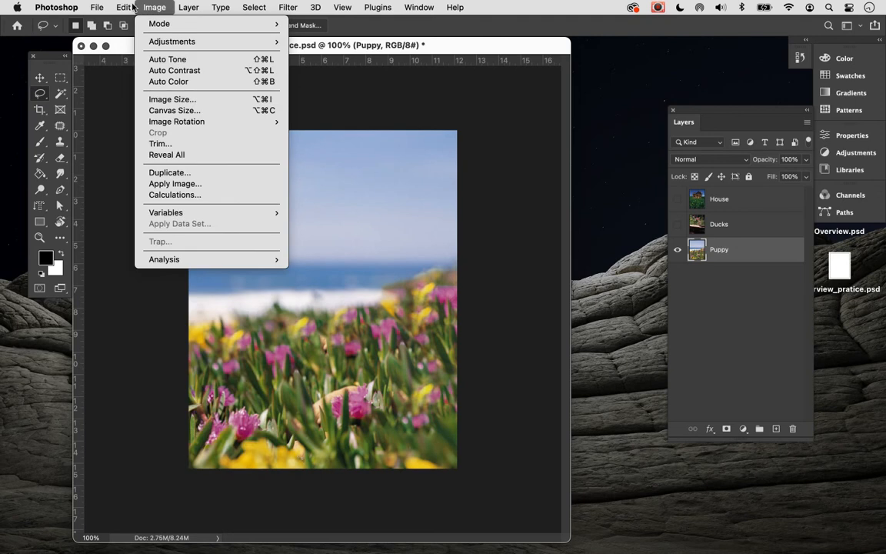
{"action": "left_click", "coordinate": [150, 313]}
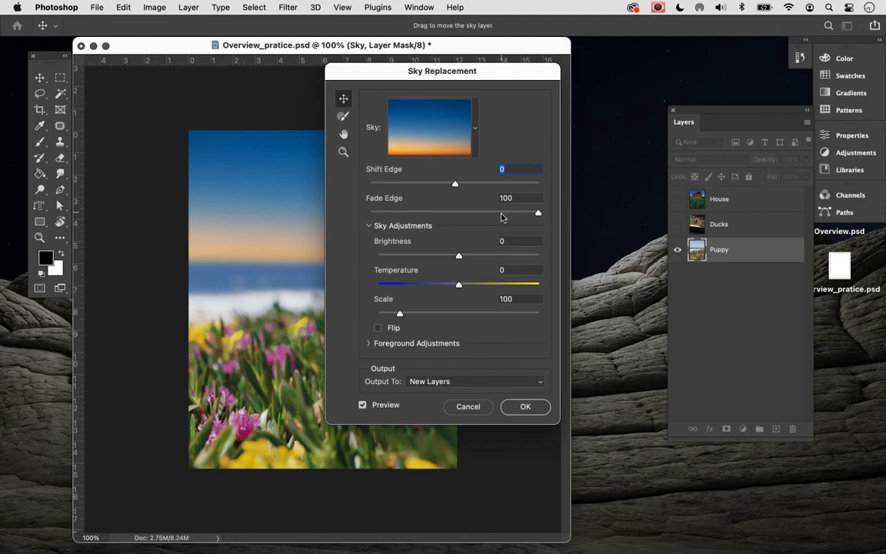
{"action": "left_click_drag", "start_coordinate": [437, 73], "coordinate": [587, 84]}
{"action": "left_click_drag", "start_coordinate": [603, 196], "coordinate": [633, 195]}
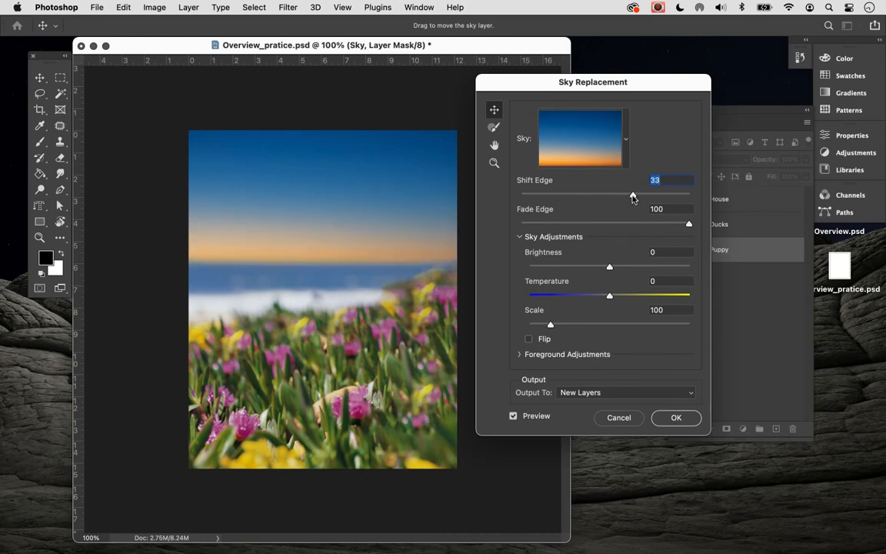
{"action": "left_click_drag", "start_coordinate": [609, 296], "coordinate": [593, 298]}
{"action": "left_click_drag", "start_coordinate": [593, 296], "coordinate": [627, 297]}
{"action": "left_click", "coordinate": [676, 416]}
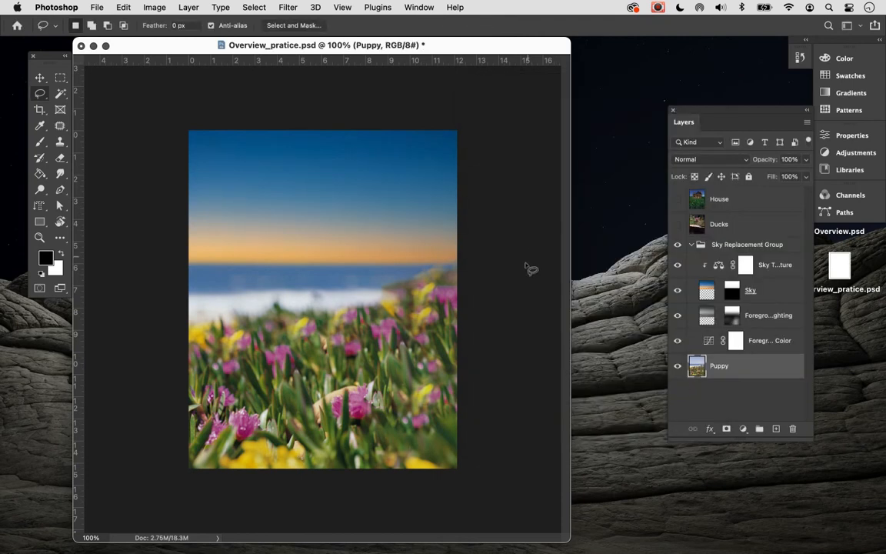
Step: Collapse the Sky Replacement Group and toggle its visibility to compare the original and replaced skies
{"action": "left_click", "coordinate": [691, 245]}
{"action": "left_click", "coordinate": [677, 244]}
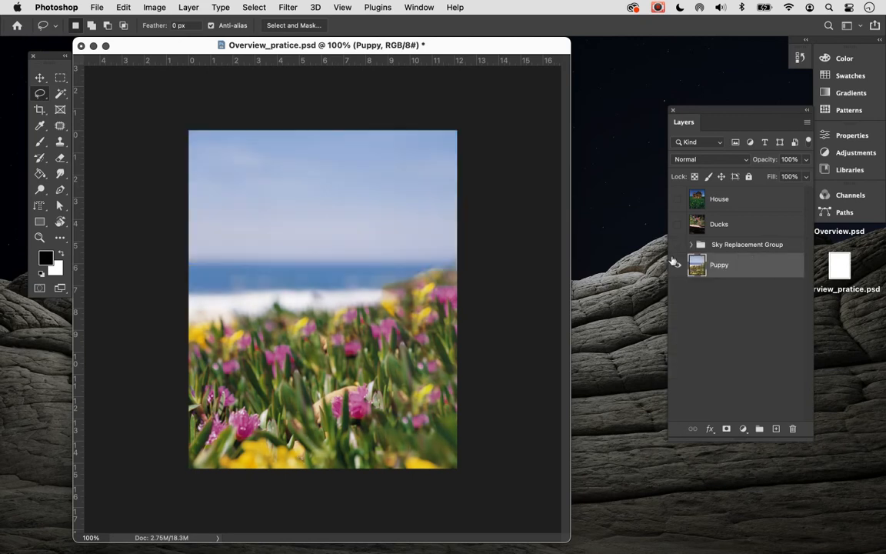
{"action": "left_click", "coordinate": [677, 245]}
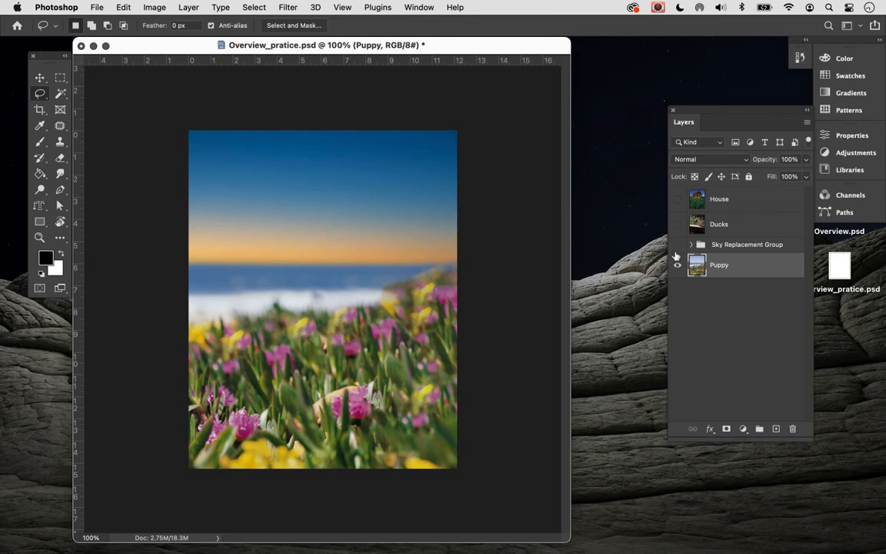
{"action": "left_click", "coordinate": [676, 247]}
{"action": "left_click", "coordinate": [677, 246]}
Step: Show the Ducks layer and move it down and slightly right so the sunset sky shows above it
{"action": "left_click", "coordinate": [39, 77]}
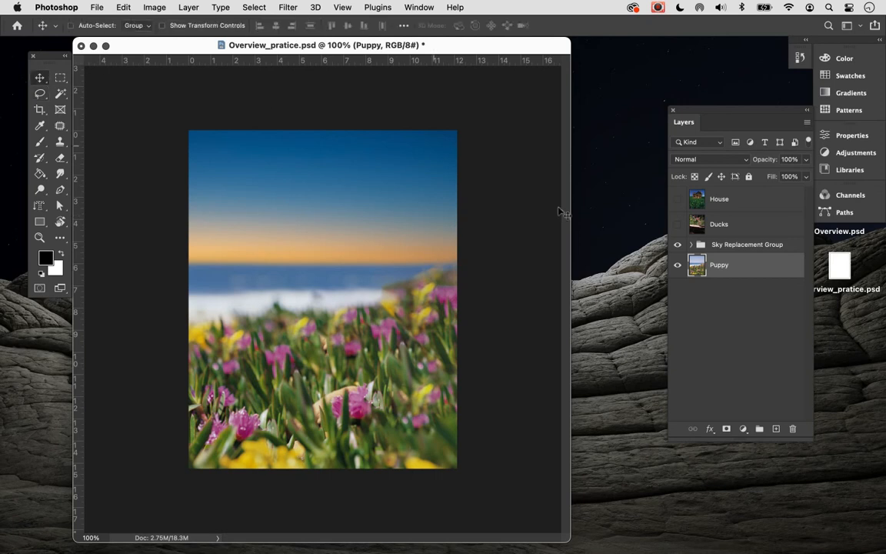
{"action": "left_click", "coordinate": [736, 225]}
{"action": "left_click", "coordinate": [676, 224]}
{"action": "left_click_drag", "start_coordinate": [394, 211], "coordinate": [379, 273]}
Step: Try a rectangular marquee selection over the upper part of the flowers, and deselect it
{"action": "left_click", "coordinate": [60, 78]}
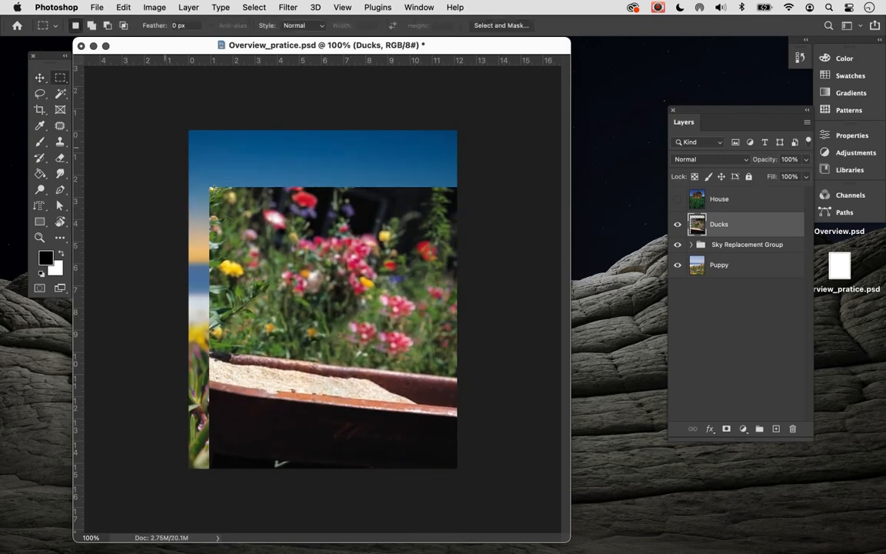
{"action": "left_click_drag", "start_coordinate": [207, 176], "coordinate": [401, 324]}
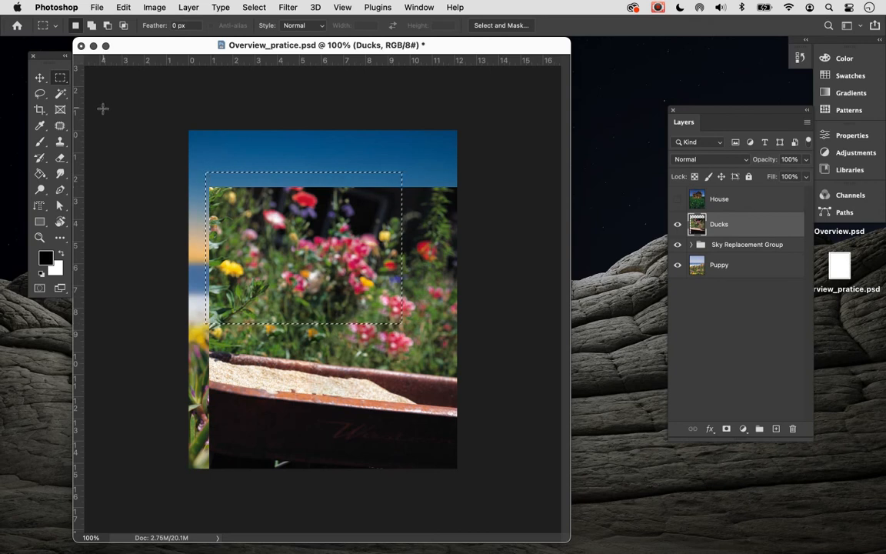
{"action": "key", "text": "super+d"}
Step: Move the dark backdrop behind the flowers upward using a Magic Wand selection at tolerance 32, and shift the whole Ducks layer up and left
{"action": "left_click", "coordinate": [63, 94]}
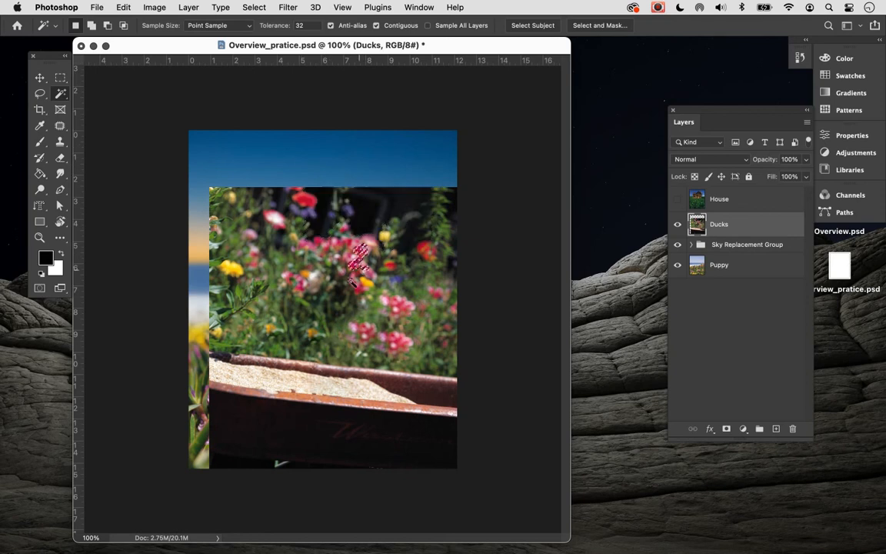
{"action": "left_click", "coordinate": [370, 214]}
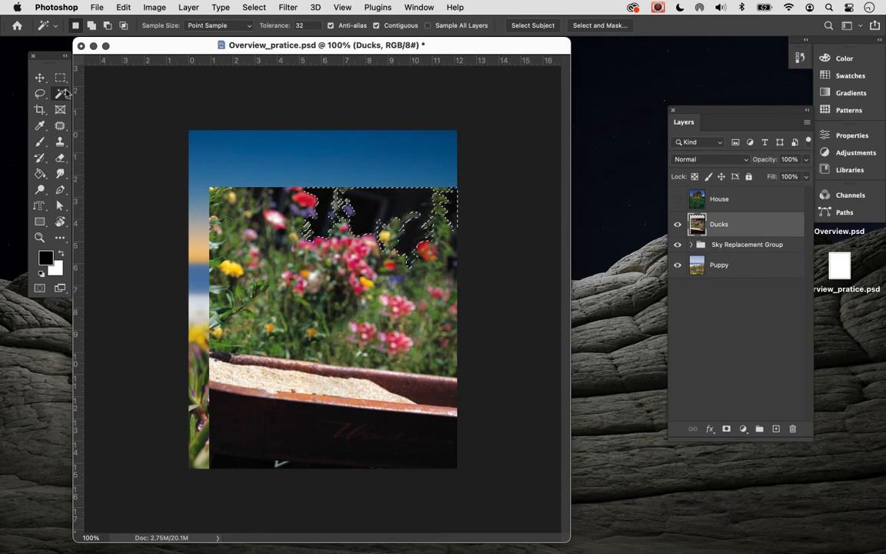
{"action": "left_click", "coordinate": [42, 80]}
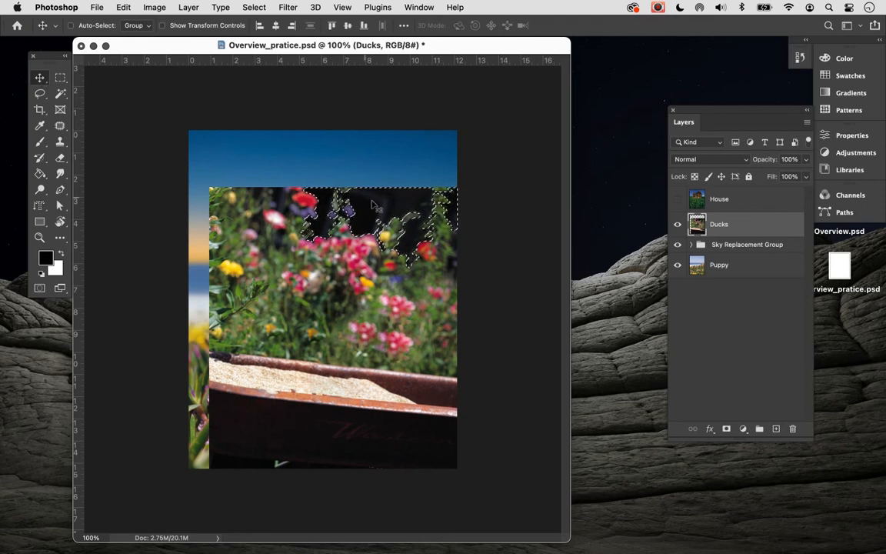
{"action": "left_click_drag", "start_coordinate": [358, 194], "coordinate": [345, 141]}
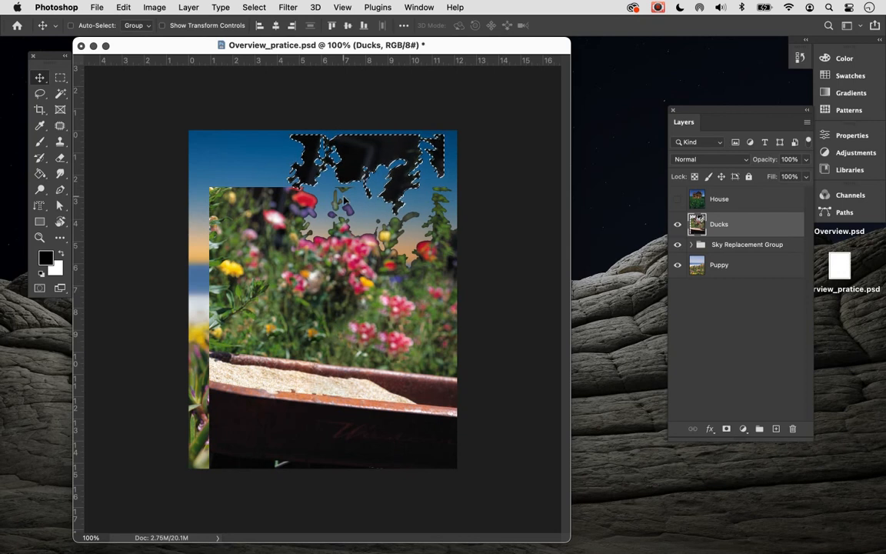
{"action": "key", "text": "super+d"}
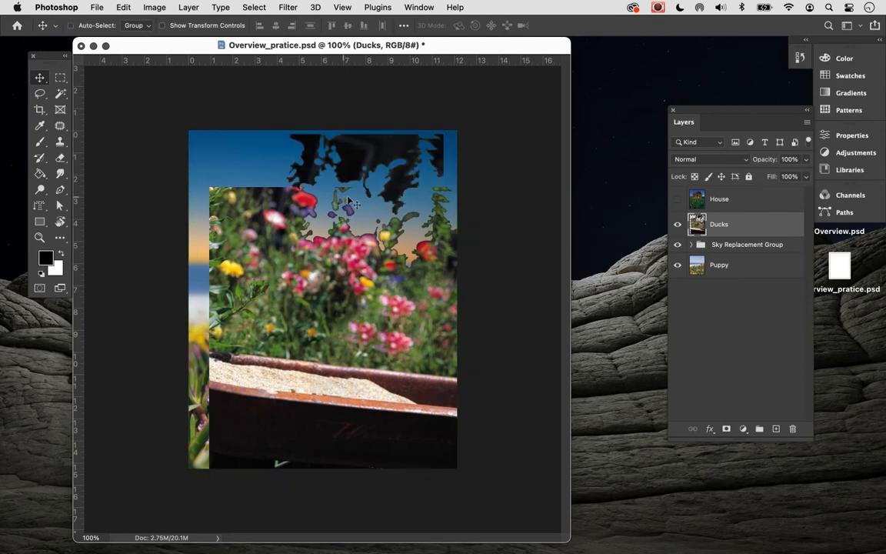
{"action": "left_click_drag", "start_coordinate": [321, 339], "coordinate": [293, 326]}
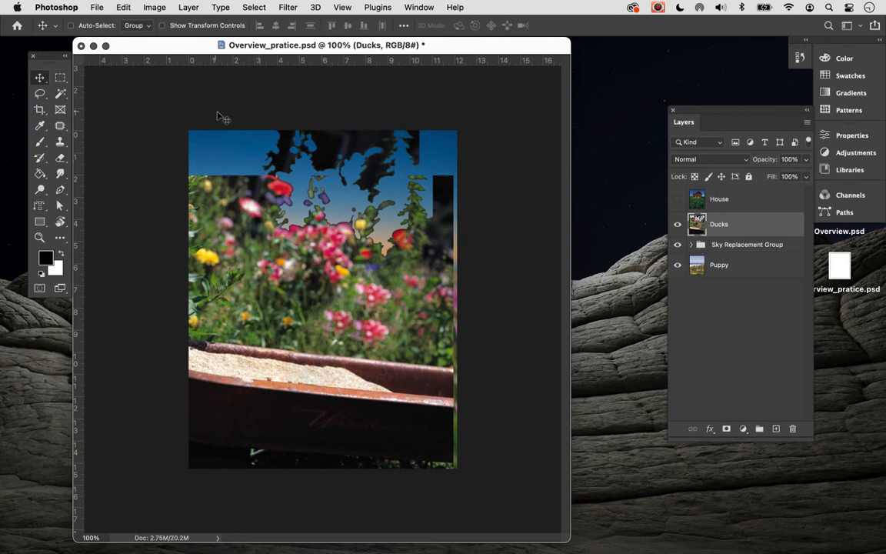
Step: Extend the canvas on all four sides with the Crop tool to about 15 by 20.5 inches
{"action": "left_click", "coordinate": [40, 109]}
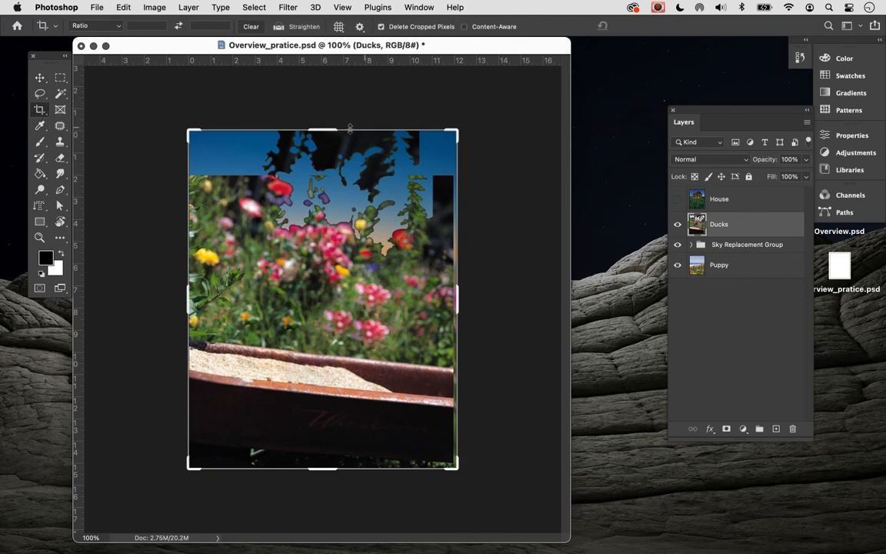
{"action": "mouse_move", "coordinate": [326, 127]}
{"action": "left_mouse_down"}
{"action": "mouse_move", "coordinate": [327, 105]}
{"action": "mouse_move", "coordinate": [326, 112]}
{"action": "left_mouse_up"}
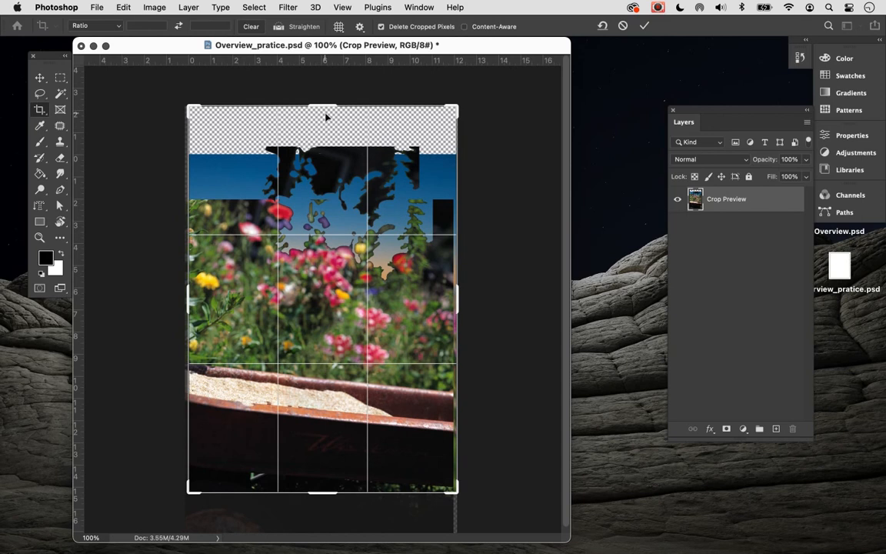
{"action": "left_click_drag", "start_coordinate": [327, 495], "coordinate": [323, 465]}
{"action": "left_click_drag", "start_coordinate": [454, 300], "coordinate": [475, 300]}
{"action": "mouse_move", "coordinate": [165, 305]}
{"action": "left_mouse_down"}
{"action": "mouse_move", "coordinate": [148, 296]}
{"action": "mouse_move", "coordinate": [158, 295]}
{"action": "left_mouse_up"}
{"action": "key", "text": "Return"}
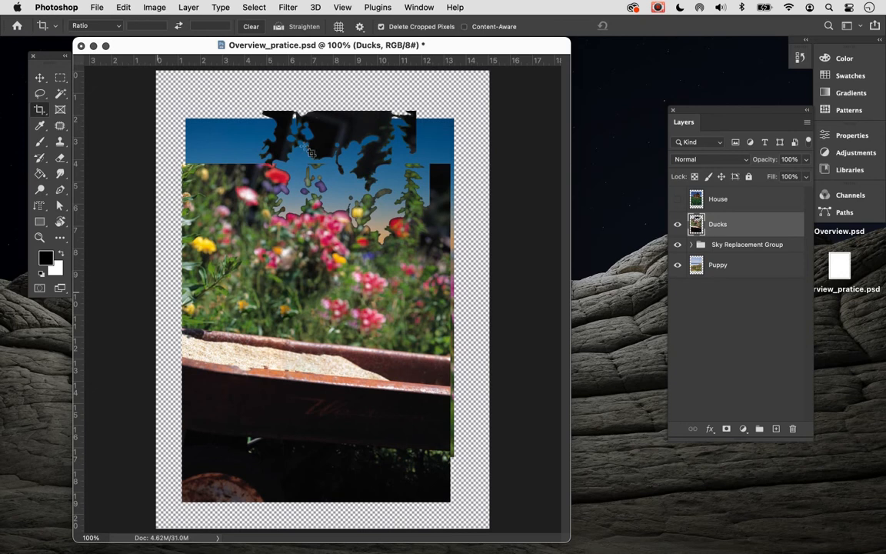
Step: Move the Ducks layer toward the canvas's upper right, show the House layer, and move it into the upper-left corner
{"action": "left_click", "coordinate": [722, 203]}
{"action": "left_click", "coordinate": [721, 225]}
{"action": "key", "text": "v"}
{"action": "left_click_drag", "start_coordinate": [410, 243], "coordinate": [457, 195]}
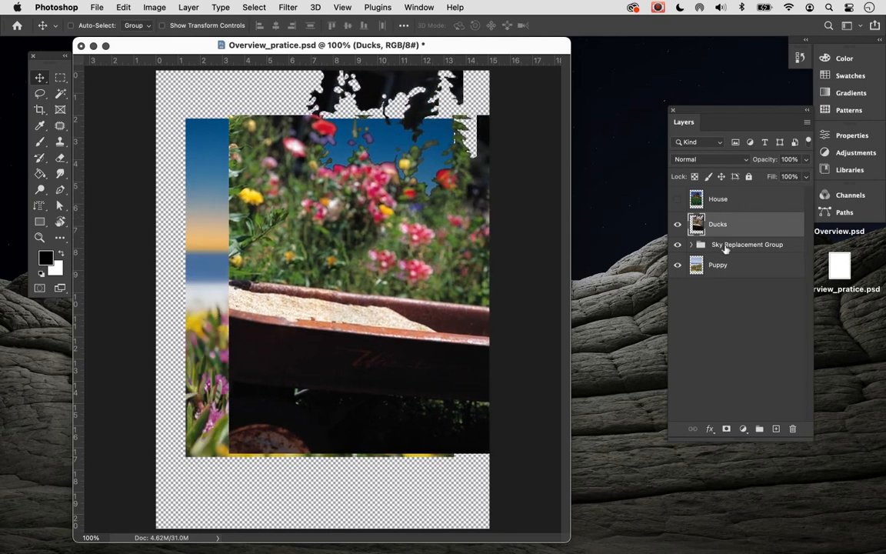
{"action": "left_click", "coordinate": [741, 202]}
{"action": "left_click_drag", "start_coordinate": [206, 180], "coordinate": [184, 140]}
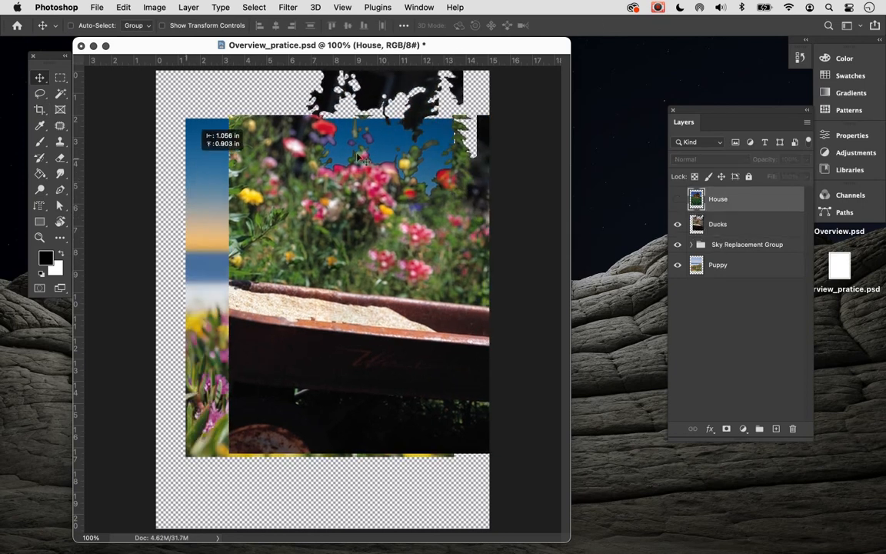
{"action": "left_click", "coordinate": [677, 201]}
{"action": "left_click_drag", "start_coordinate": [245, 155], "coordinate": [228, 126]}
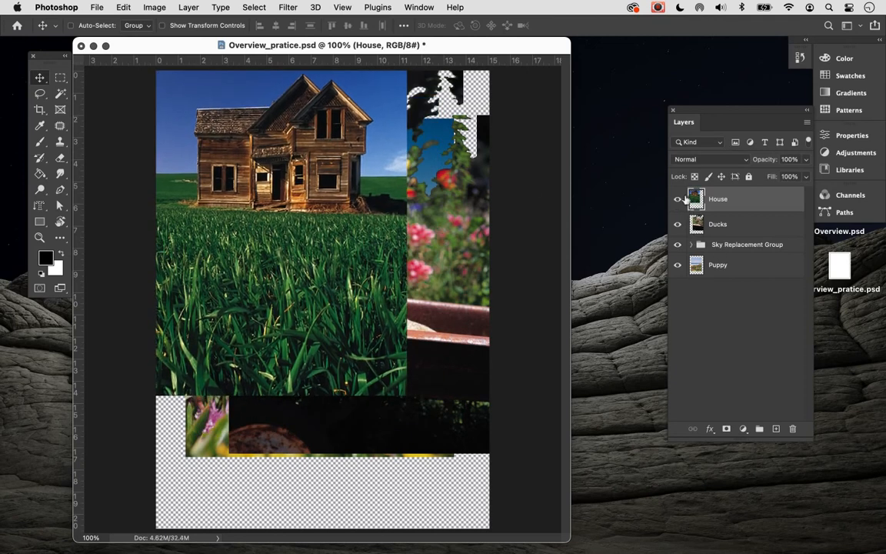
Step: Hide the House and Ducks layers and make the Puppy layer active
{"action": "left_click", "coordinate": [677, 199]}
{"action": "left_click", "coordinate": [677, 223]}
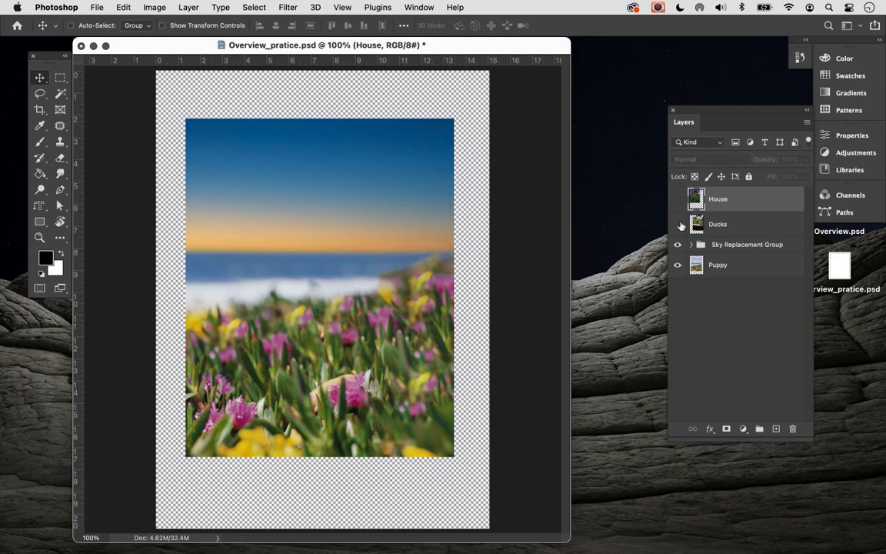
{"action": "left_click", "coordinate": [720, 269]}
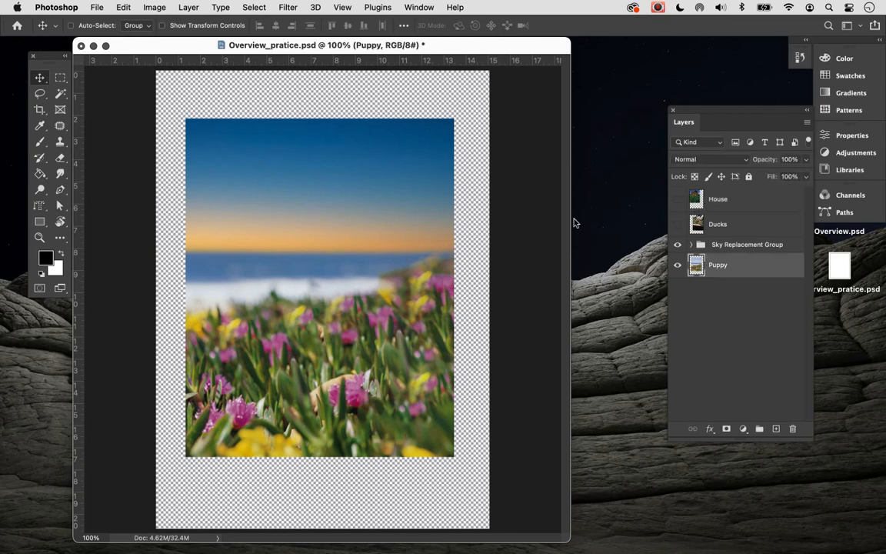
Step: Sample foreground colours across the sky, sea, flowers and grass with the Eyedropper, finishing on the sunset's light orange
{"action": "left_click", "coordinate": [40, 126]}
{"action": "left_click", "coordinate": [300, 182]}
{"action": "left_click", "coordinate": [231, 217]}
{"action": "left_click", "coordinate": [245, 283]}
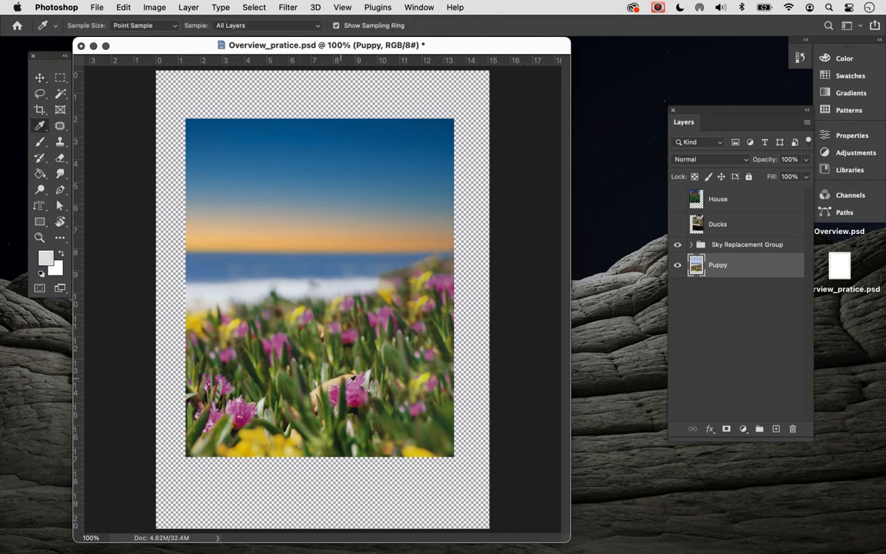
{"action": "left_click", "coordinate": [356, 389]}
{"action": "left_click", "coordinate": [392, 282]}
{"action": "left_click", "coordinate": [330, 332]}
{"action": "left_click", "coordinate": [255, 340]}
{"action": "left_click", "coordinate": [238, 383]}
{"action": "left_click", "coordinate": [251, 433]}
{"action": "left_click", "coordinate": [309, 447]}
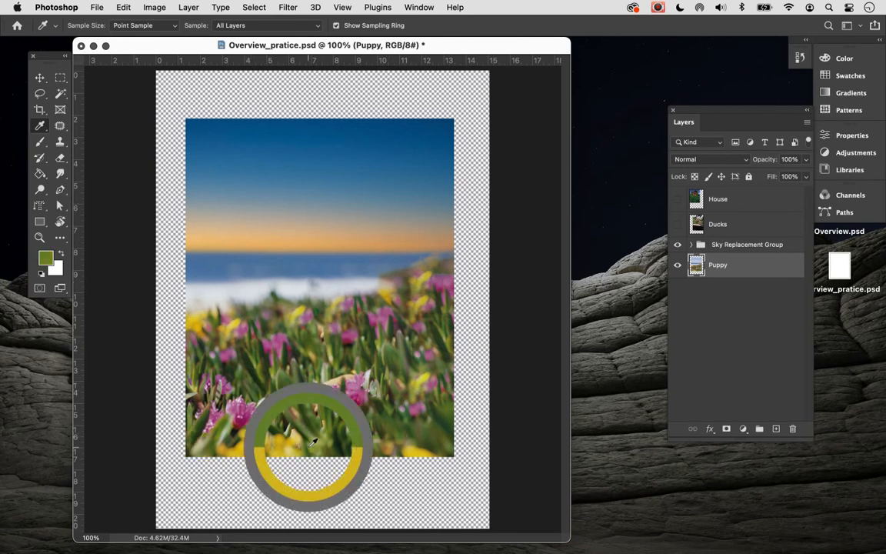
{"action": "left_click", "coordinate": [365, 437]}
{"action": "left_click", "coordinate": [400, 407]}
{"action": "left_click", "coordinate": [440, 271]}
{"action": "left_click_drag", "start_coordinate": [269, 297], "coordinate": [294, 246]}
{"action": "left_click_drag", "start_coordinate": [358, 211], "coordinate": [241, 326]}
{"action": "left_click_drag", "start_coordinate": [276, 269], "coordinate": [313, 233]}
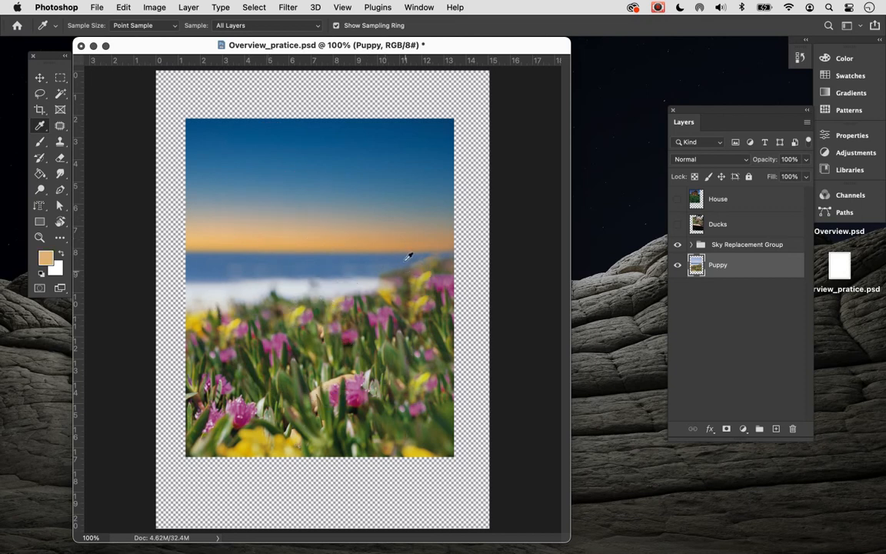
Step: Patch two areas of the flower field with other parts of the field using the Patch Tool in Normal mode with Source
{"action": "left_click", "coordinate": [60, 127]}
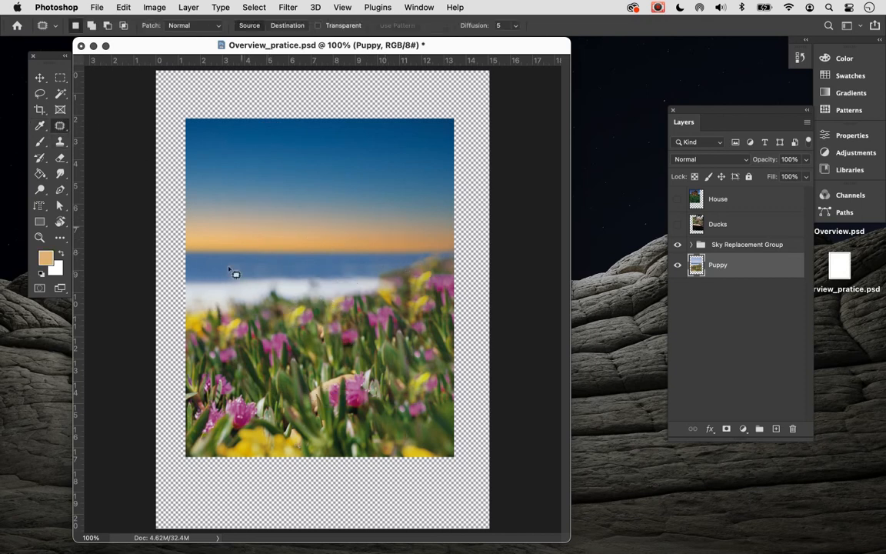
{"action": "mouse_move", "coordinate": [249, 316]}
{"action": "left_mouse_down"}
{"action": "mouse_move", "coordinate": [213, 392]}
{"action": "mouse_move", "coordinate": [274, 423]}
{"action": "mouse_move", "coordinate": [251, 306]}
{"action": "left_mouse_up"}
{"action": "left_click_drag", "start_coordinate": [283, 376], "coordinate": [363, 361]}
{"action": "mouse_move", "coordinate": [299, 333]}
{"action": "left_mouse_down"}
{"action": "mouse_move", "coordinate": [297, 377]}
{"action": "mouse_move", "coordinate": [310, 299]}
{"action": "left_mouse_up"}
Step: Try patching a large oval area across the shoreline with the Patch Tool, deselect, and undo both operations
{"action": "mouse_move", "coordinate": [330, 346]}
{"action": "left_mouse_down"}
{"action": "mouse_move", "coordinate": [242, 261]}
{"action": "mouse_move", "coordinate": [248, 331]}
{"action": "mouse_move", "coordinate": [252, 292]}
{"action": "mouse_move", "coordinate": [210, 293]}
{"action": "left_mouse_up"}
{"action": "left_click_drag", "start_coordinate": [251, 256], "coordinate": [298, 220]}
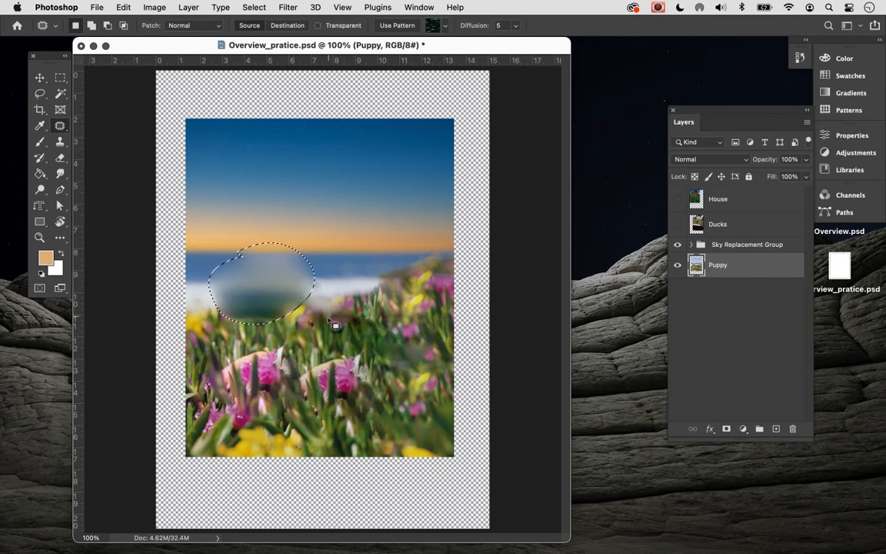
{"action": "left_click", "coordinate": [357, 308]}
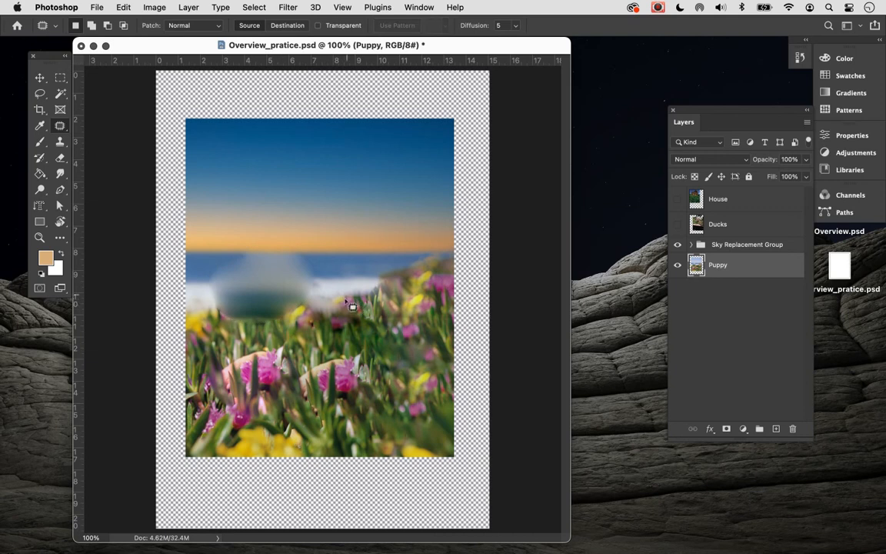
{"action": "key", "text": "super+z"}
{"action": "key", "text": "super+z"}
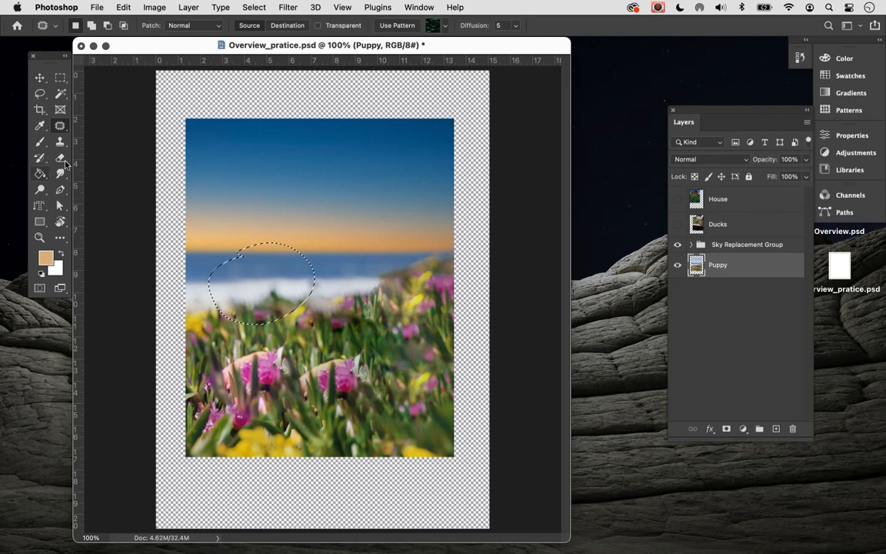
Step: Clear the oval selection over the shoreline and activate the Lasso tool
{"action": "left_click", "coordinate": [43, 144]}
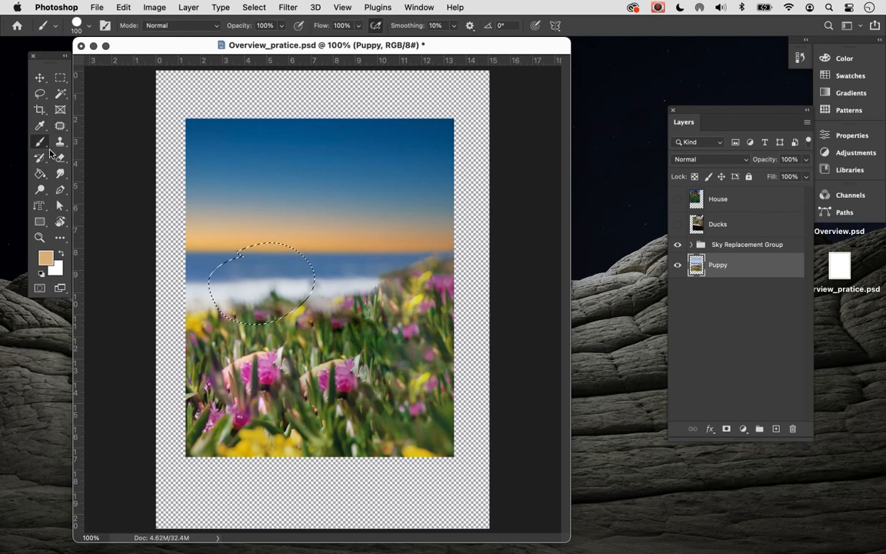
{"action": "key", "text": "super+d"}
{"action": "left_click", "coordinate": [40, 79]}
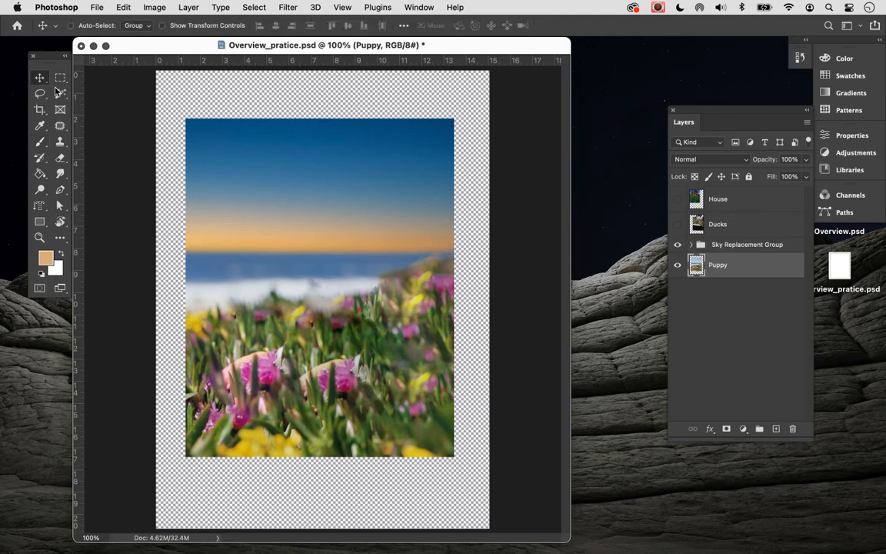
{"action": "left_click", "coordinate": [40, 93]}
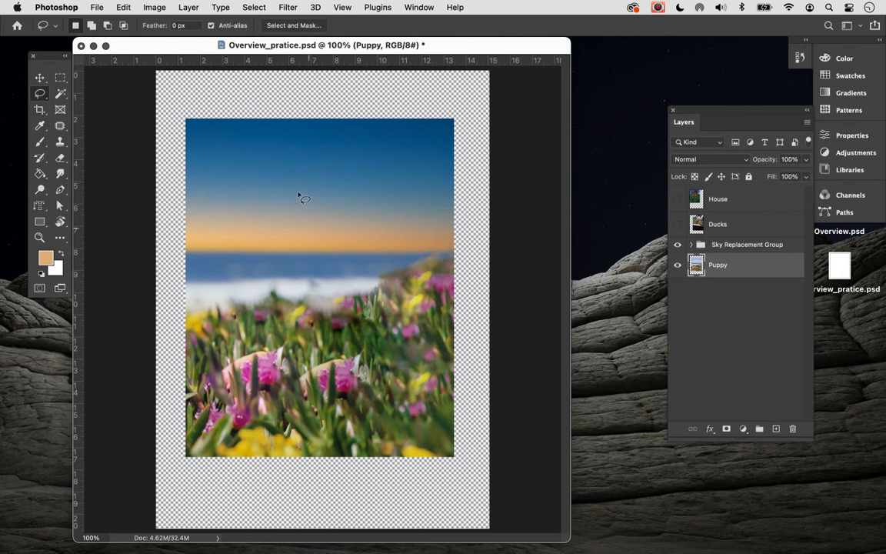